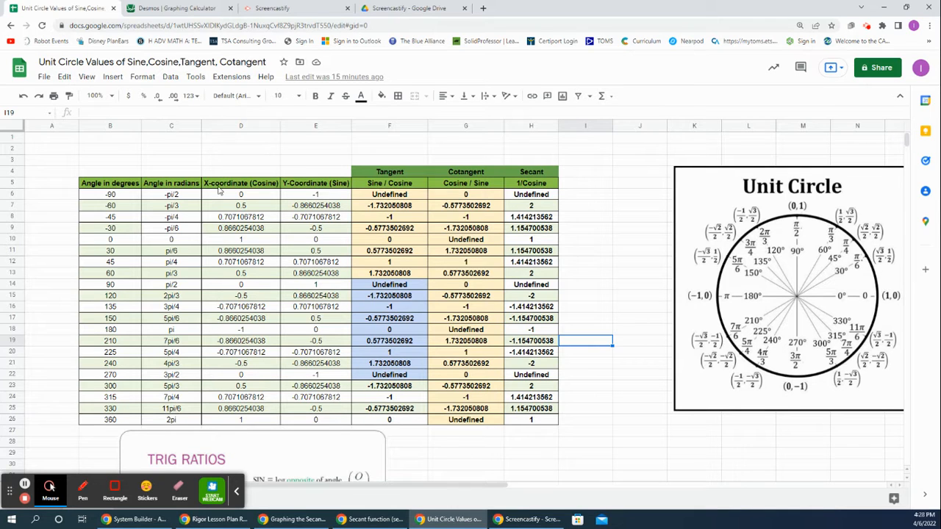
Step: Examine the cosine and secant columns of the unit circle table for the angles listed in degrees and radians
click(270, 196)
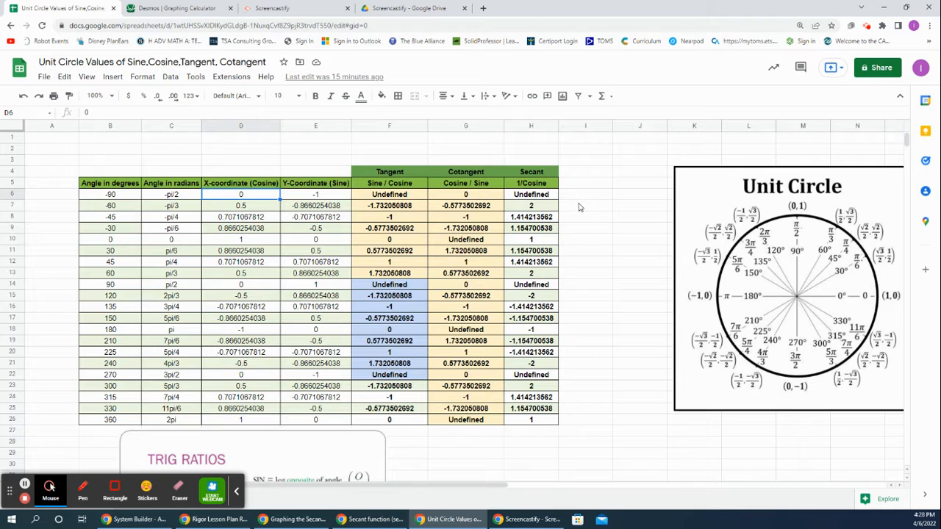
click(579, 207)
click(580, 266)
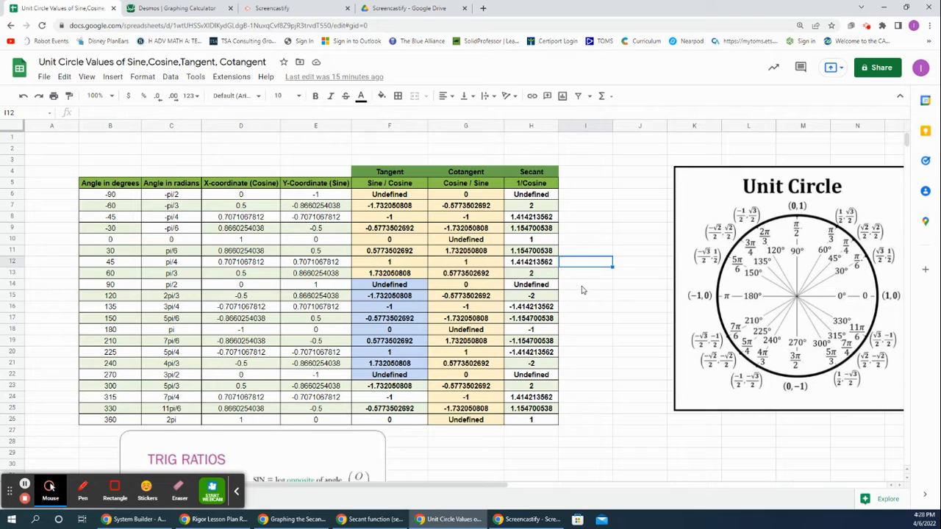
click(582, 287)
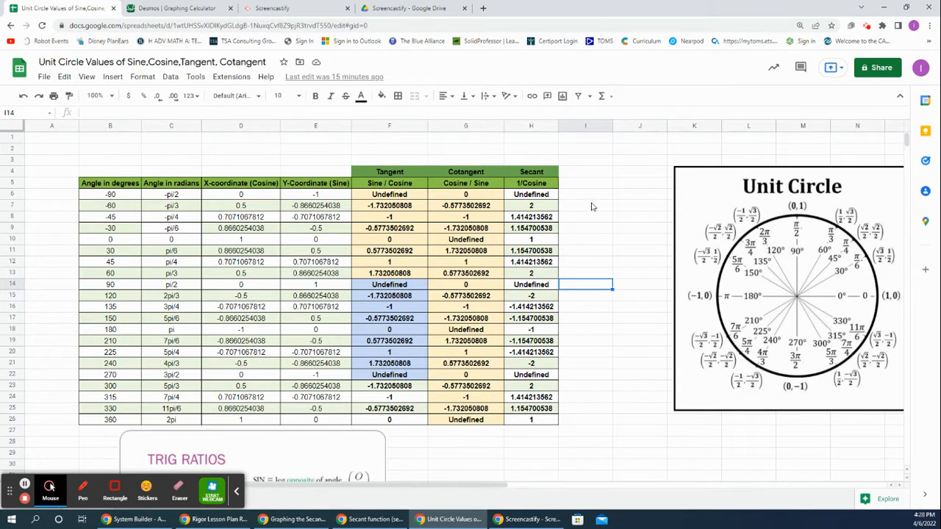
drag(586, 194, 582, 225)
drag(589, 297, 586, 420)
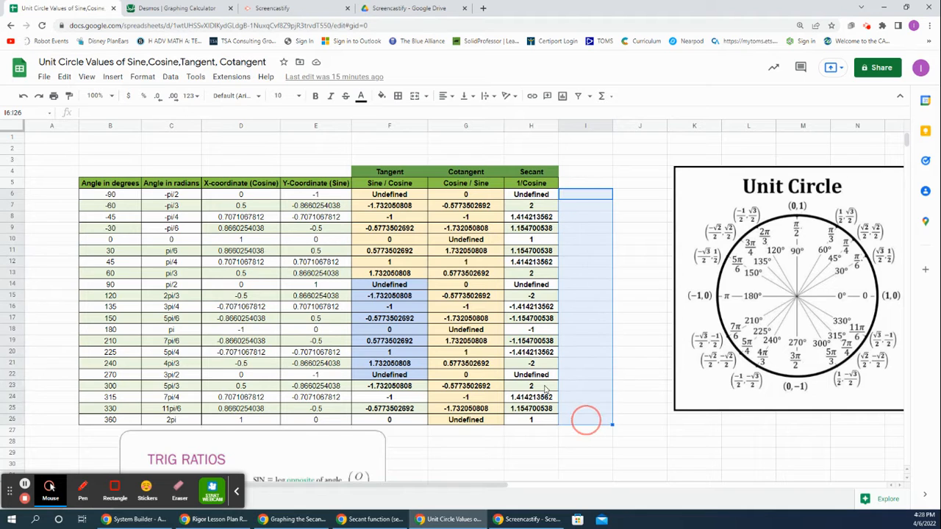
click(575, 170)
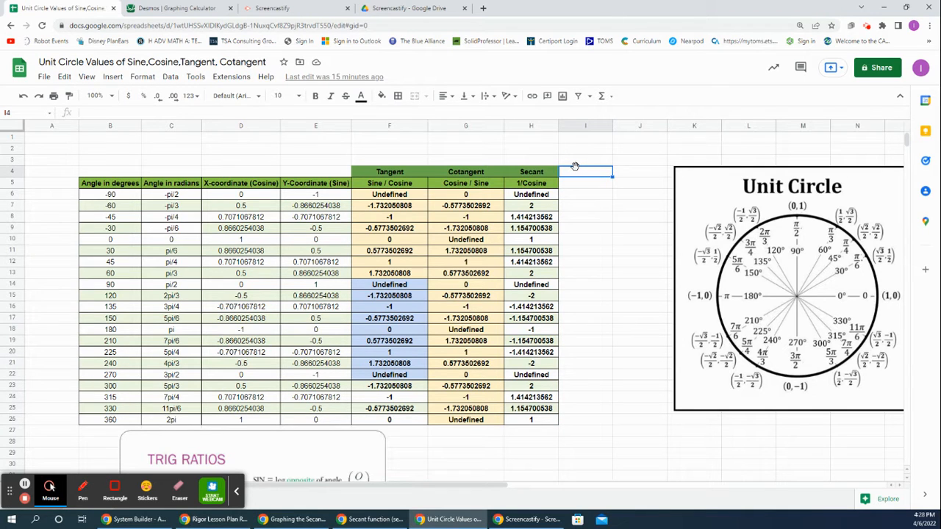
click(142, 12)
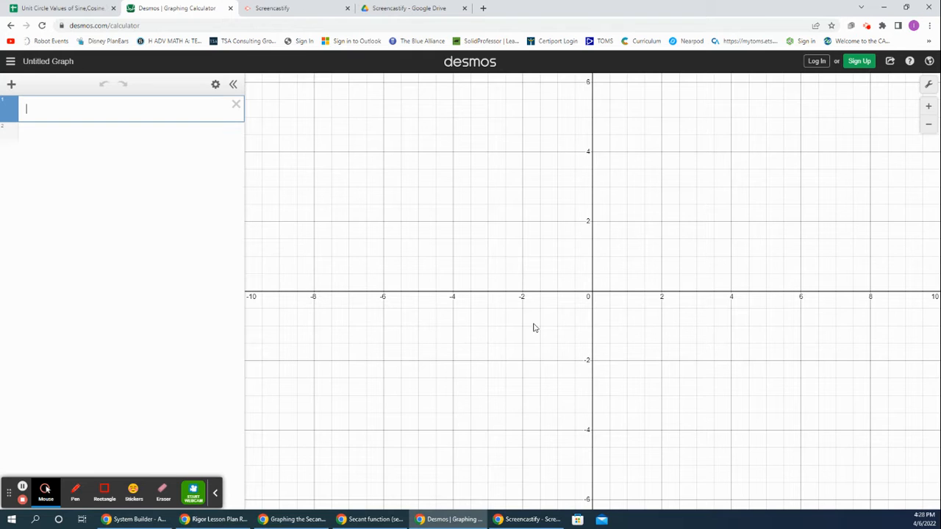
click(44, 8)
click(533, 197)
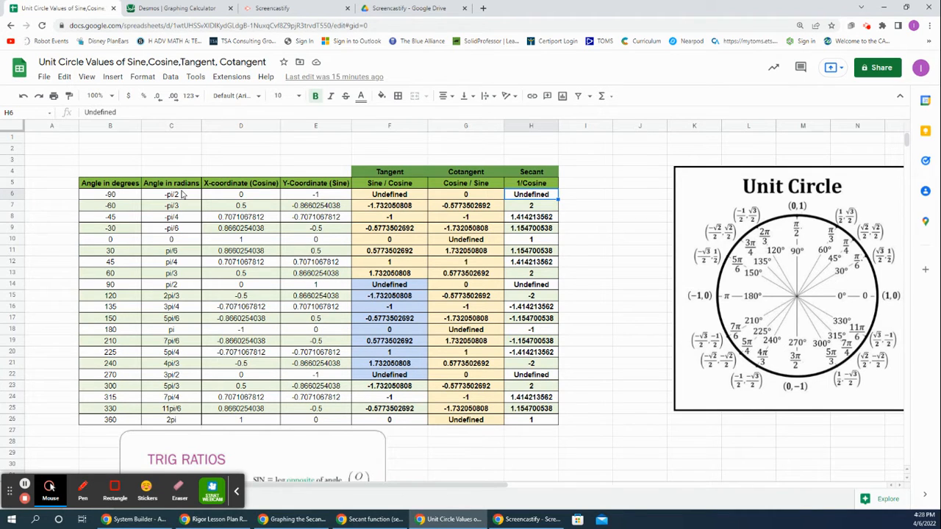
Step: Switch to the Desmos graphing calculator and set the x-axis range from -π/2 to 2π with a step of π/12
click(151, 6)
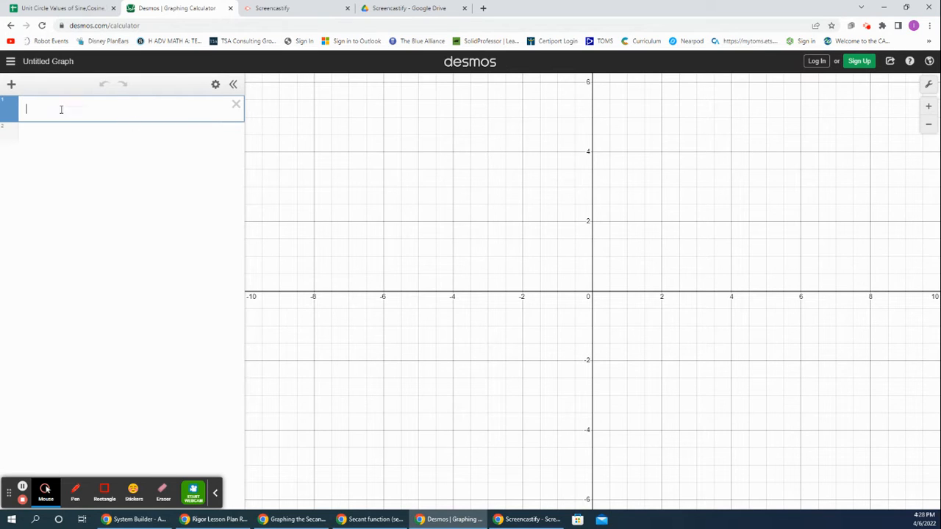
click(927, 86)
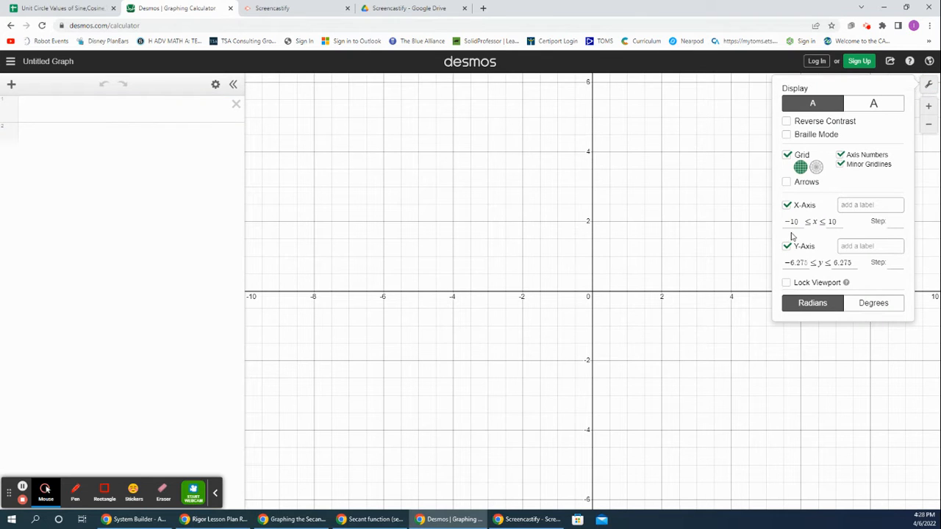
drag(798, 221, 776, 219)
text(-pi/2)
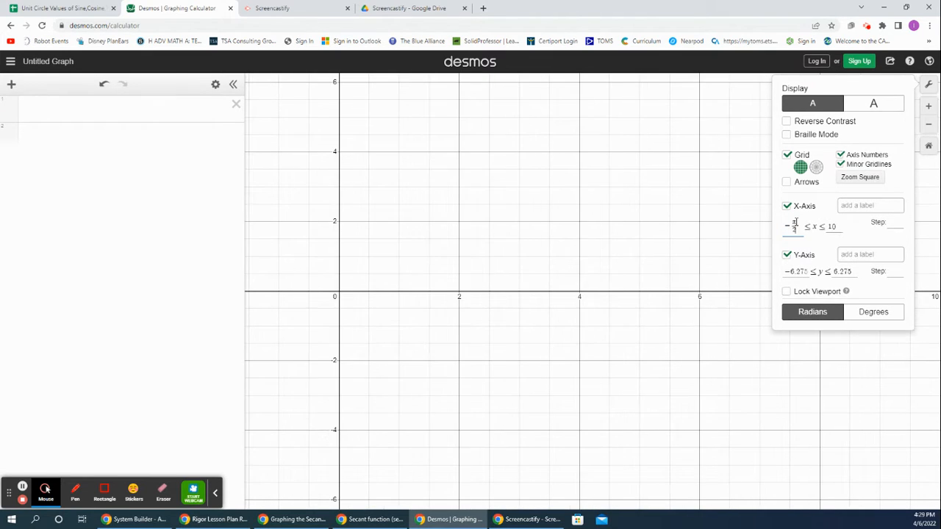
click(836, 223)
double_click(830, 226)
text(2pi)
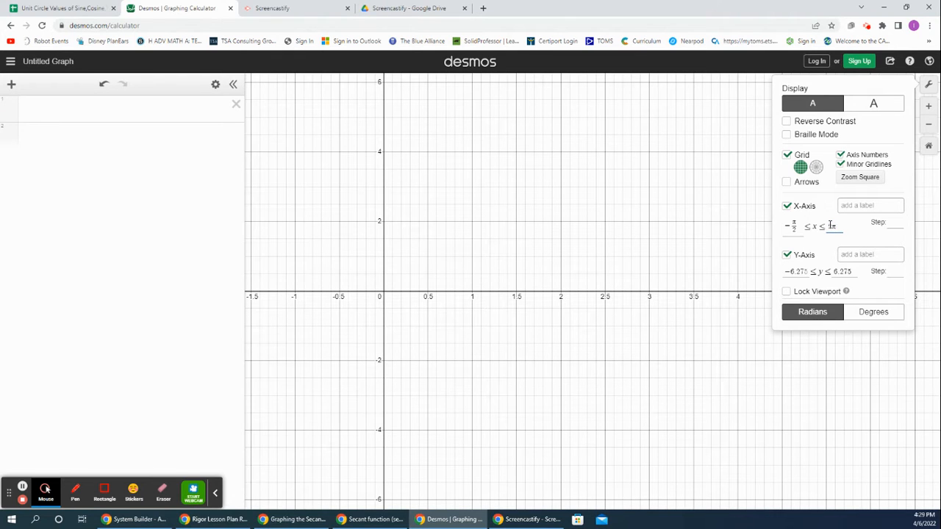
click(888, 223)
text(pi)
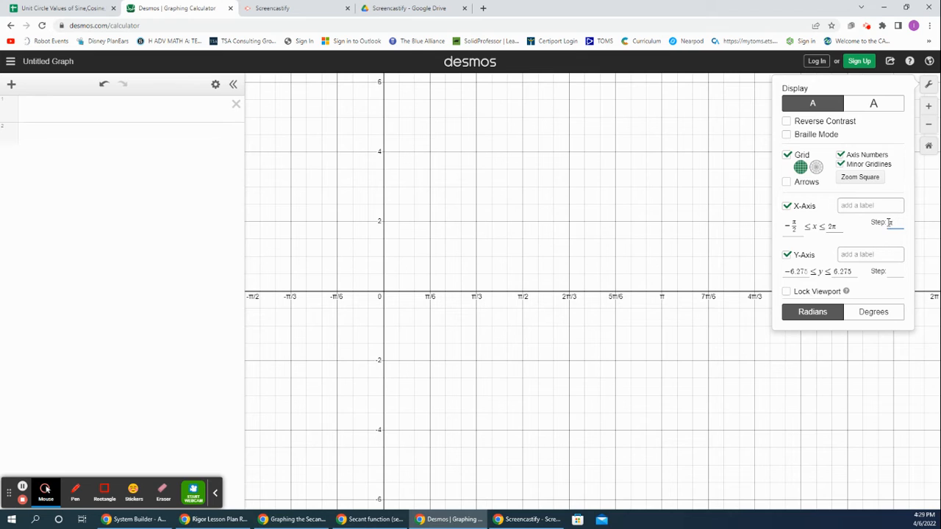
text(/12)
Step: Set the y-axis range from -5 to 5 with a step of 1 and close the graph settings
click(823, 247)
drag(808, 273, 782, 273)
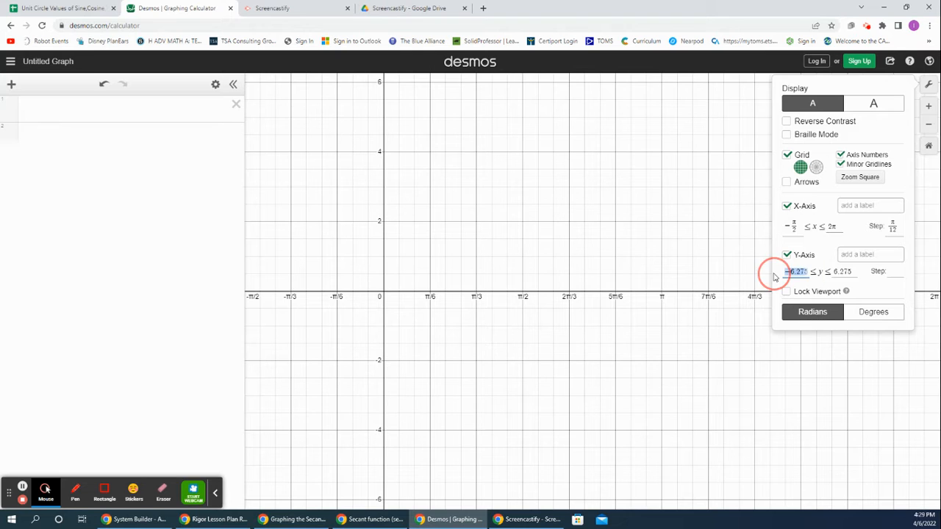
text(-)
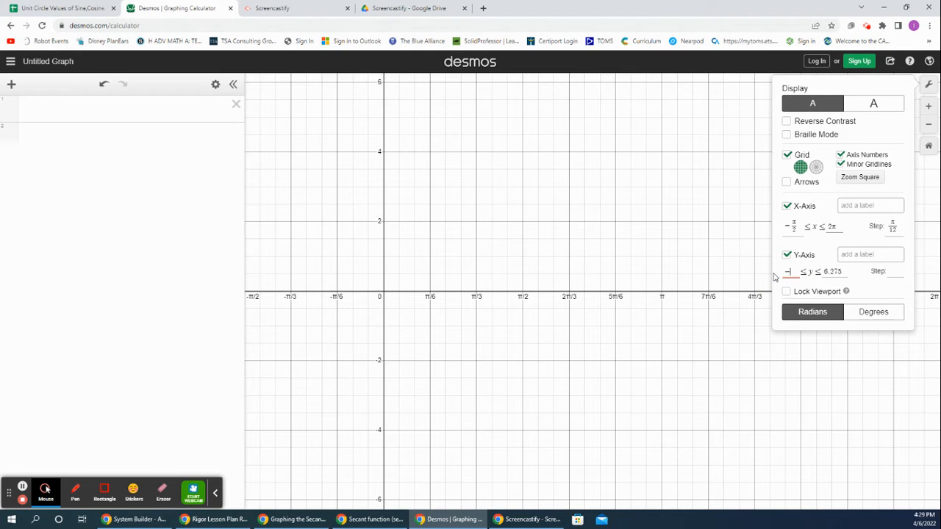
text(5)
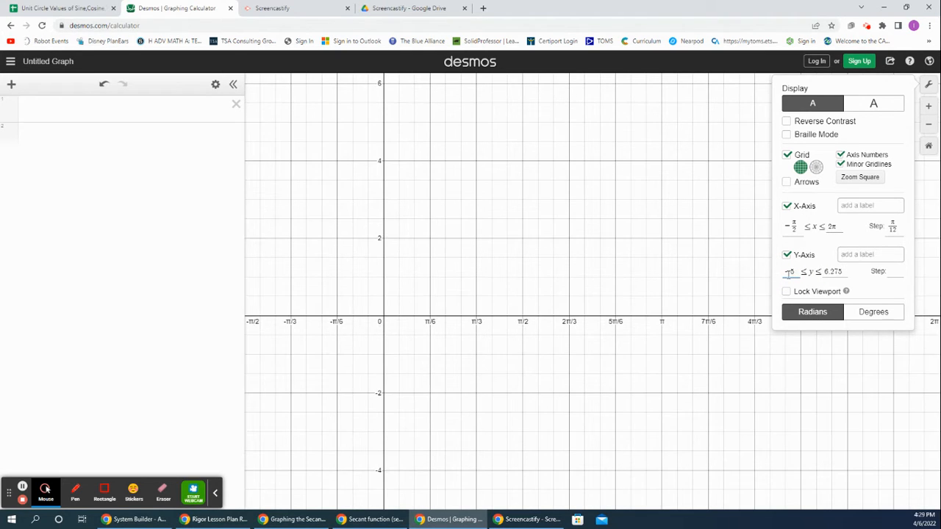
click(829, 272)
drag(844, 271, 824, 274)
text(5)
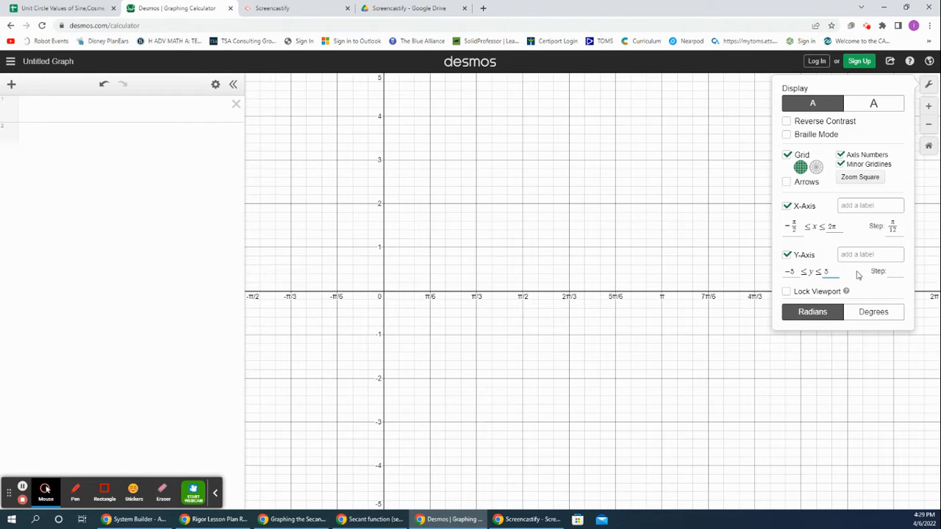
click(894, 271)
text(1)
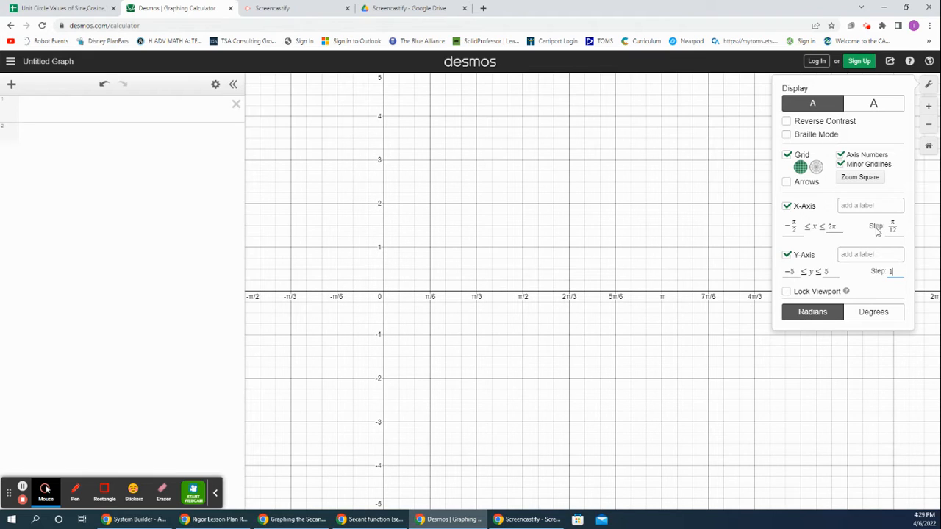
click(789, 271)
click(824, 271)
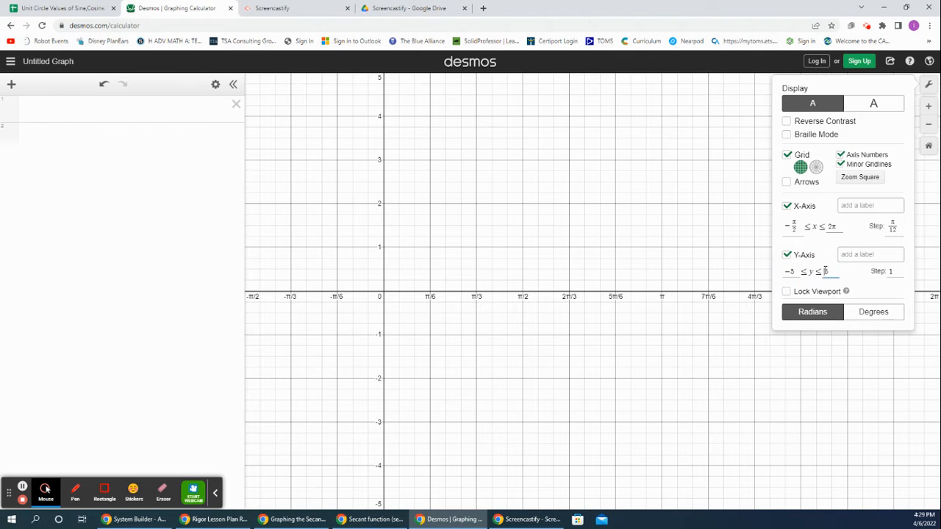
click(894, 272)
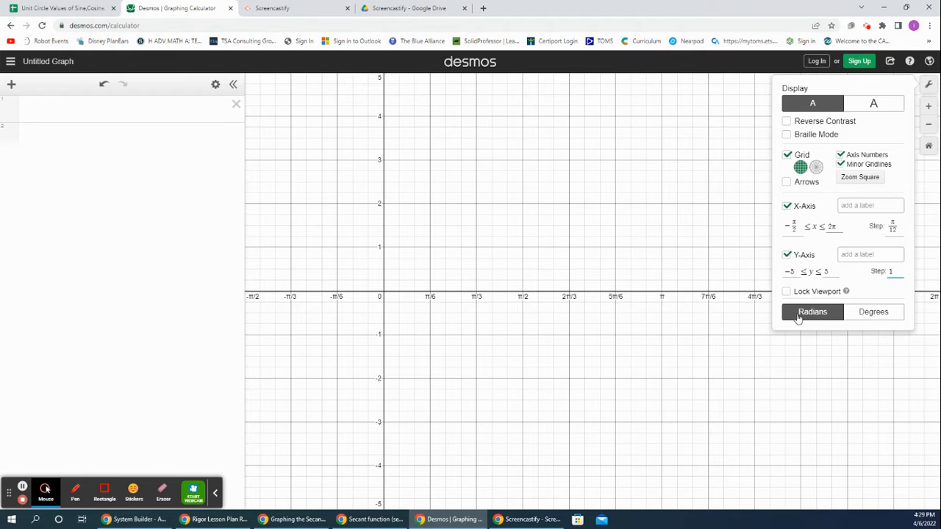
click(928, 86)
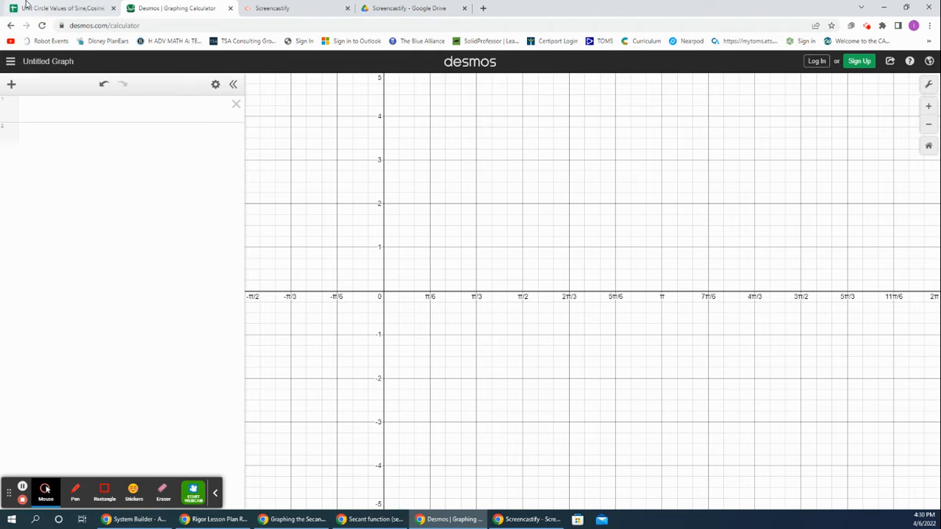
Step: Check the secant entry for -90° in the unit circle spreadsheet, and graph the vertical line x = -π/2 in Desmos
click(30, 6)
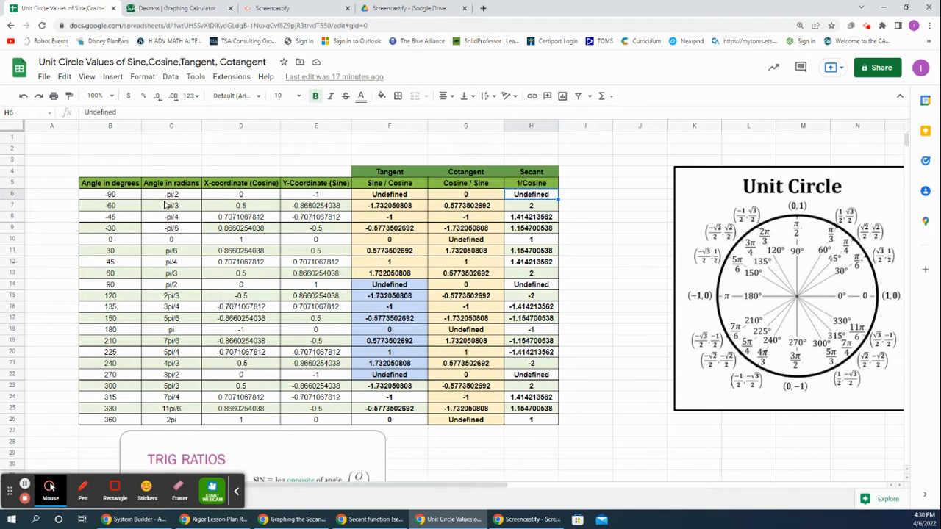
click(116, 196)
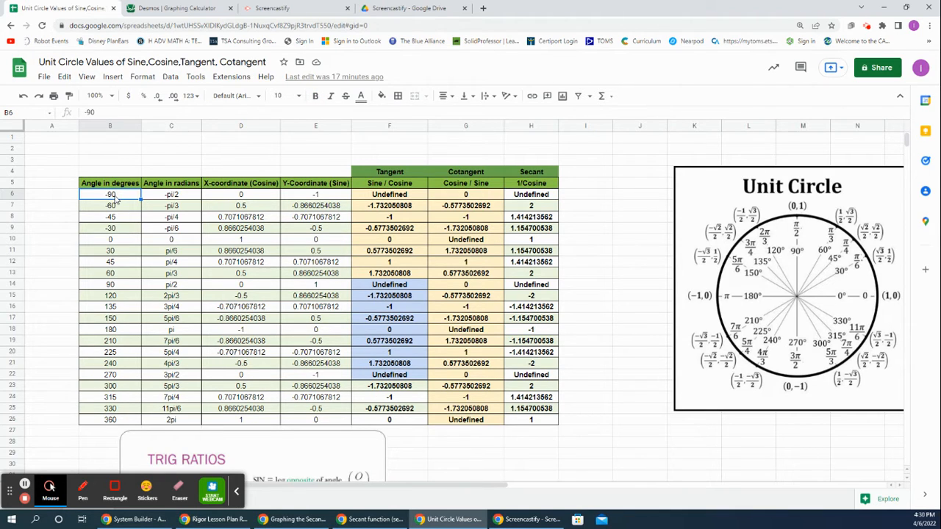
click(181, 198)
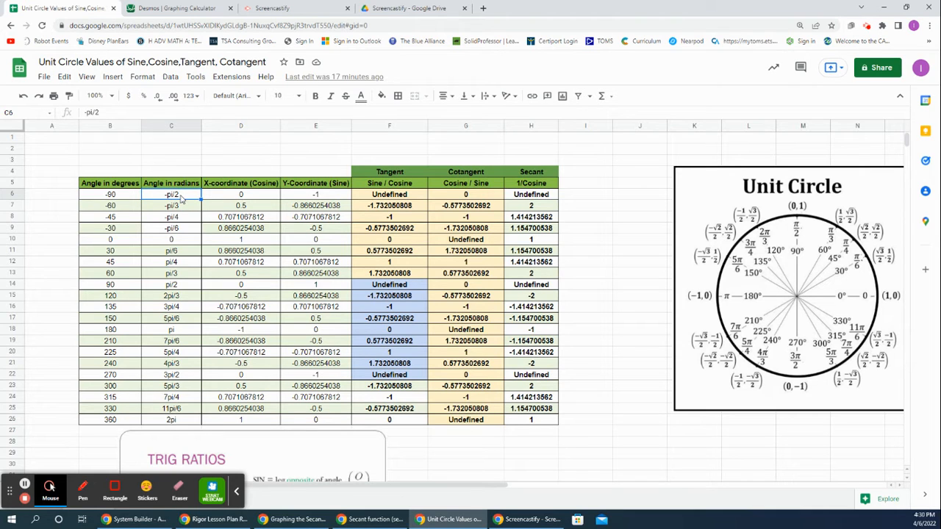
click(542, 200)
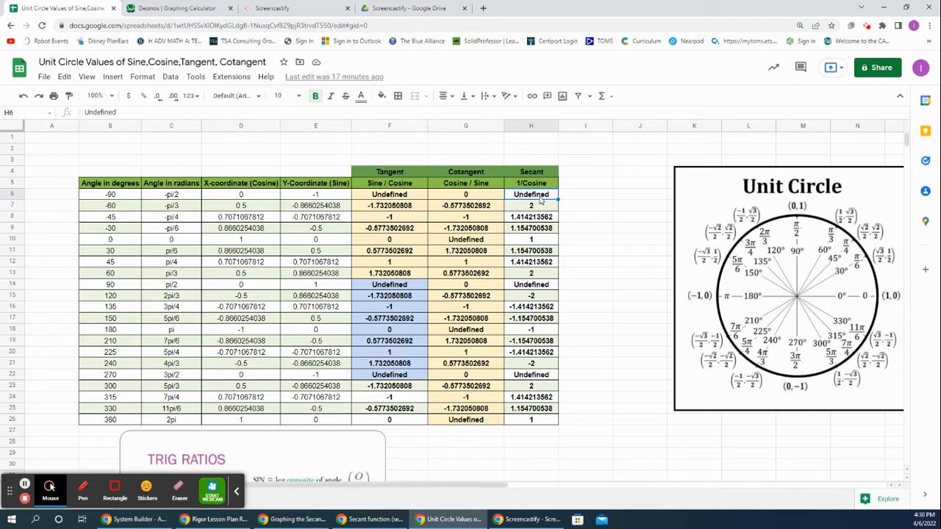
click(183, 200)
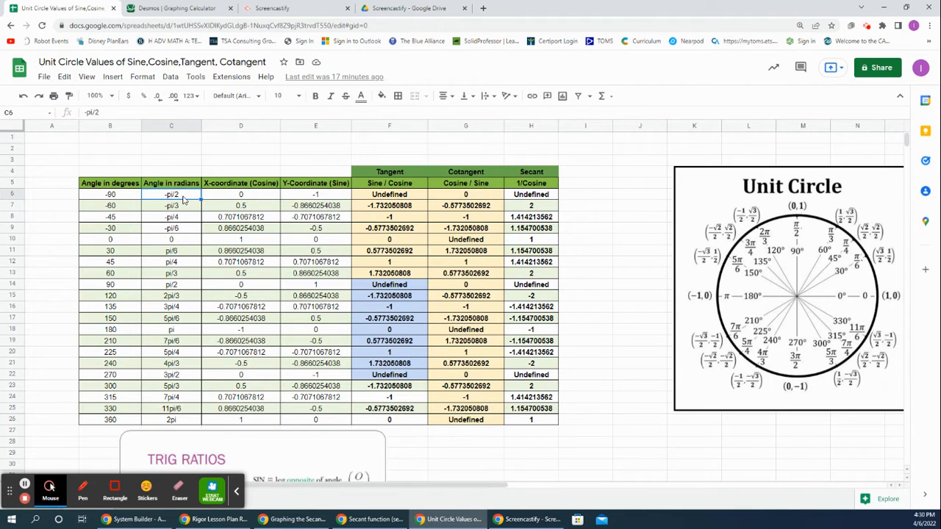
click(125, 197)
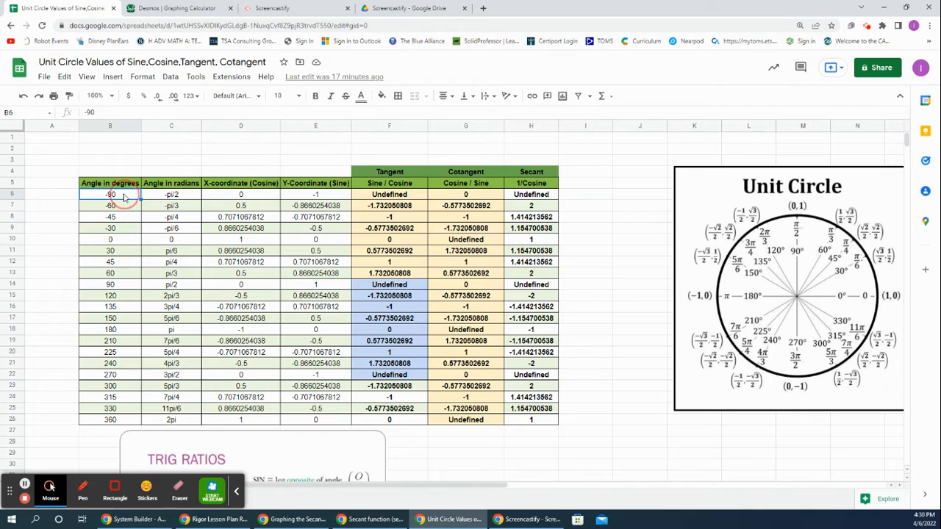
click(149, 8)
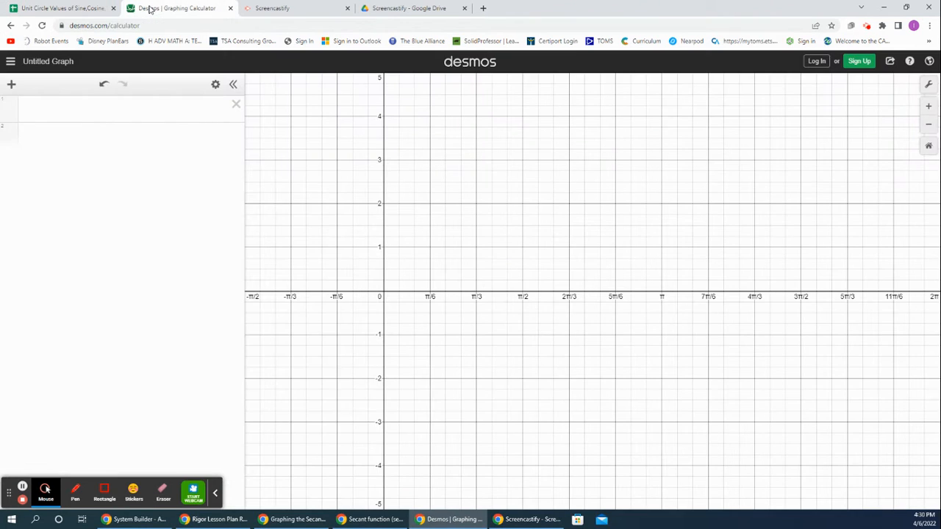
click(126, 111)
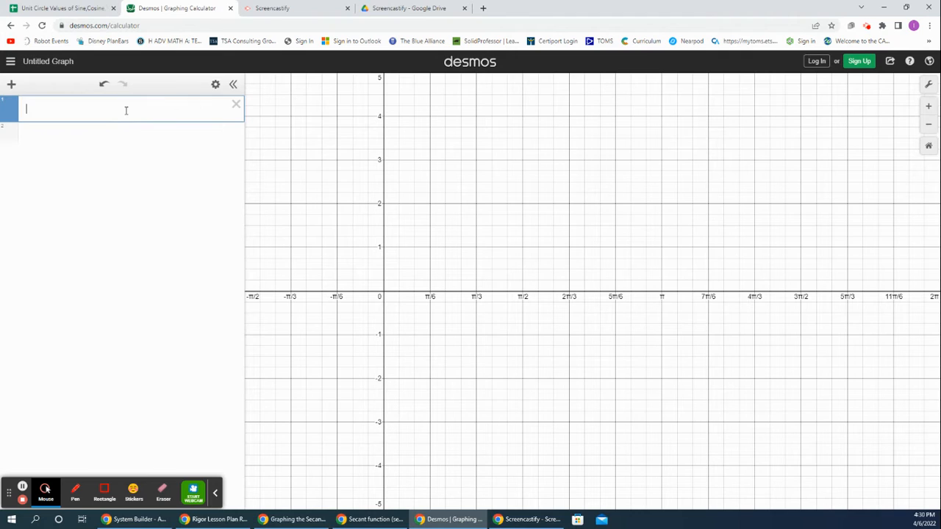
text(x=)
text(-pi/2)
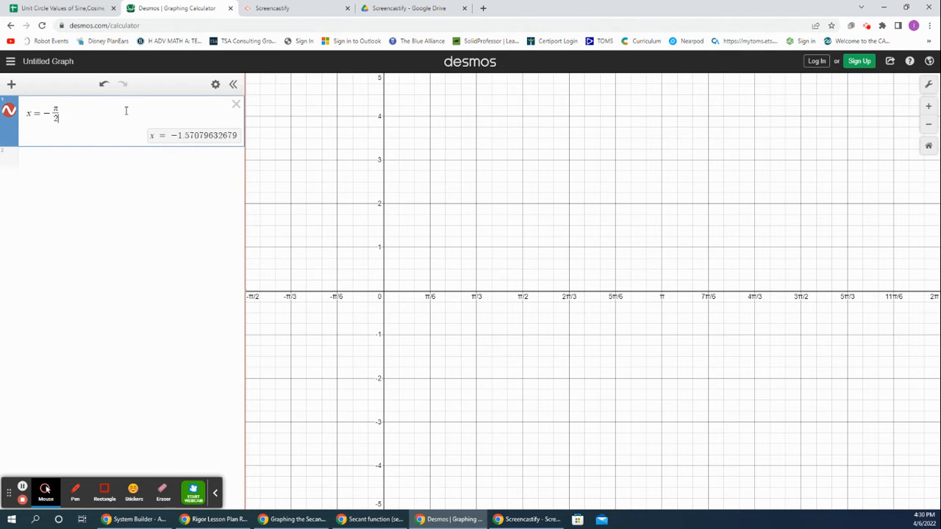
key(Return)
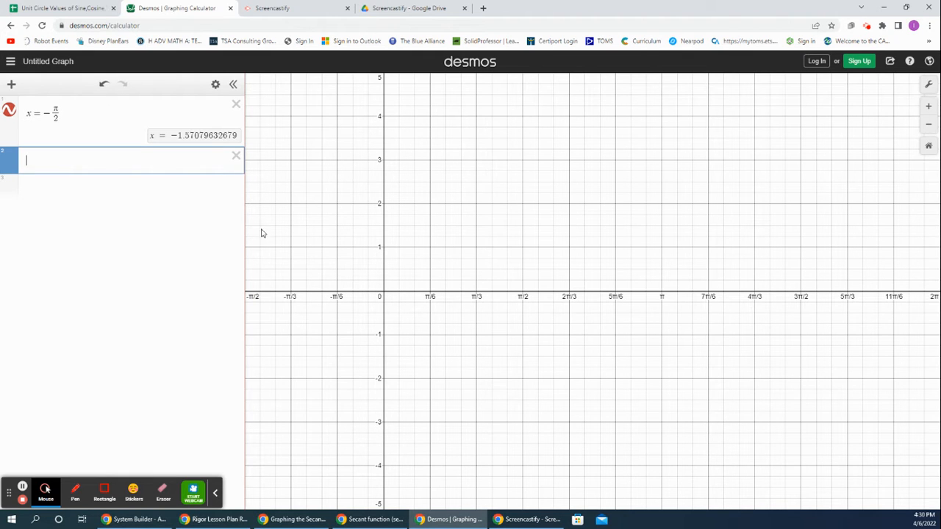
Step: Change the line style of the x = -π/2 asymptote from solid to dashed
drag(284, 234, 308, 235)
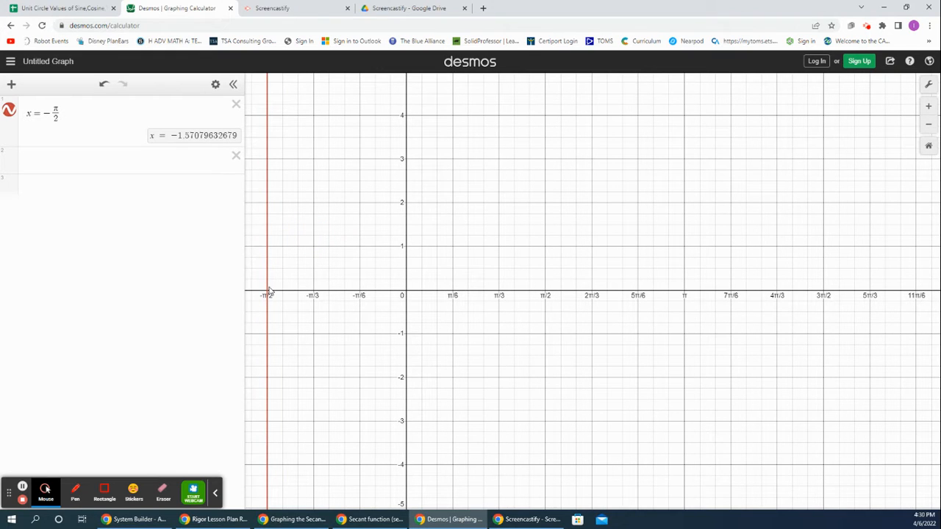
click(216, 86)
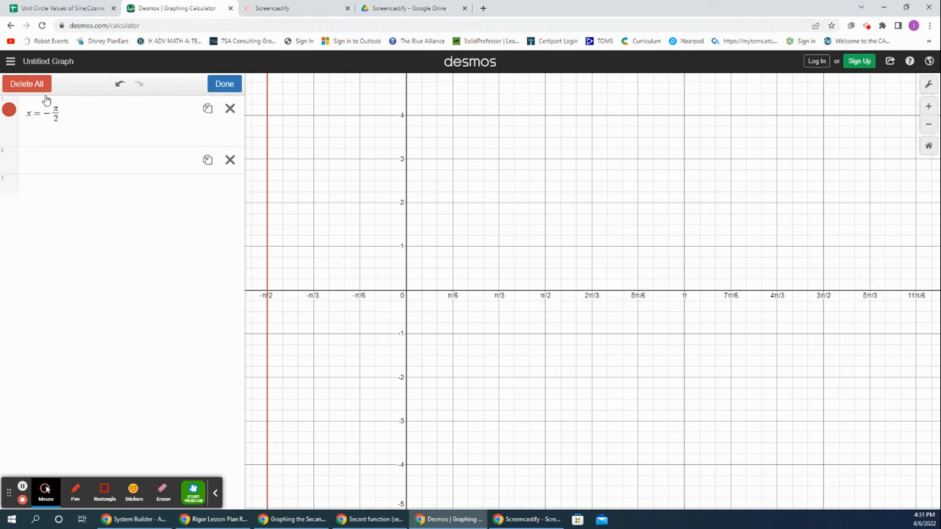
click(11, 115)
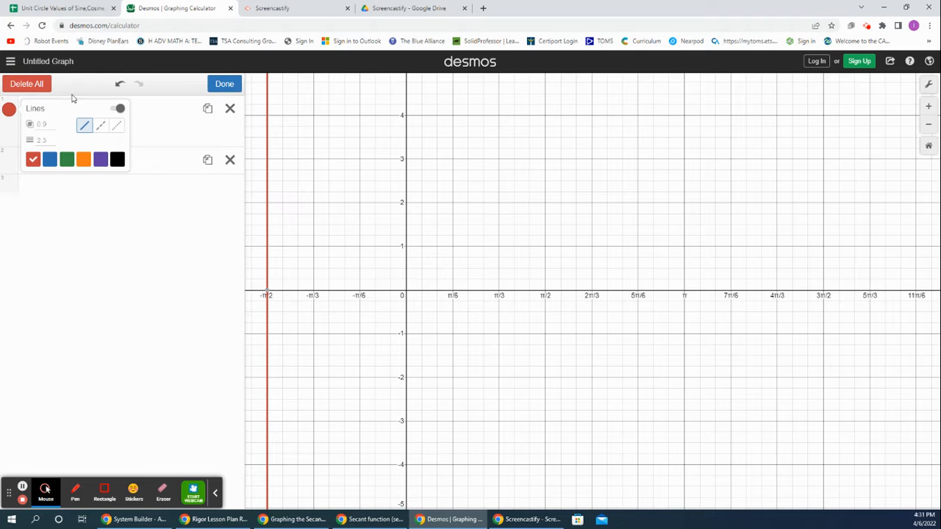
click(102, 129)
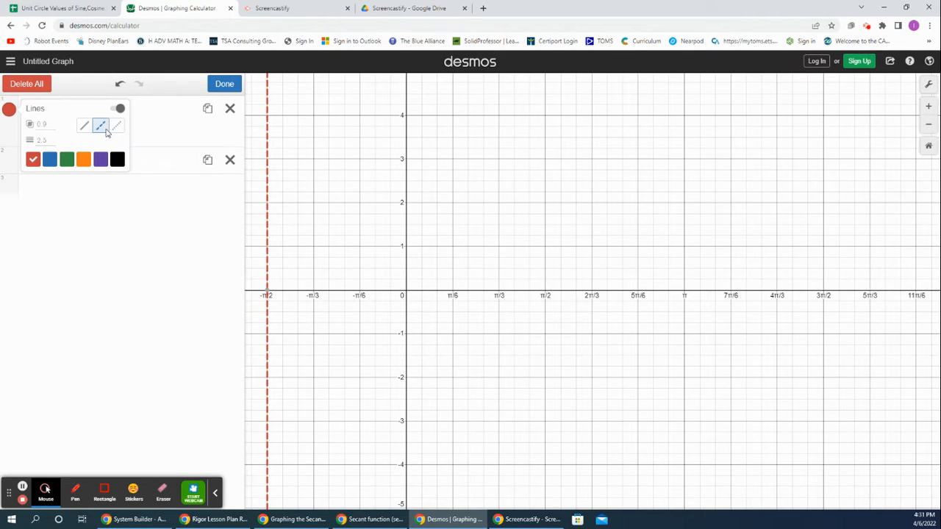
click(222, 85)
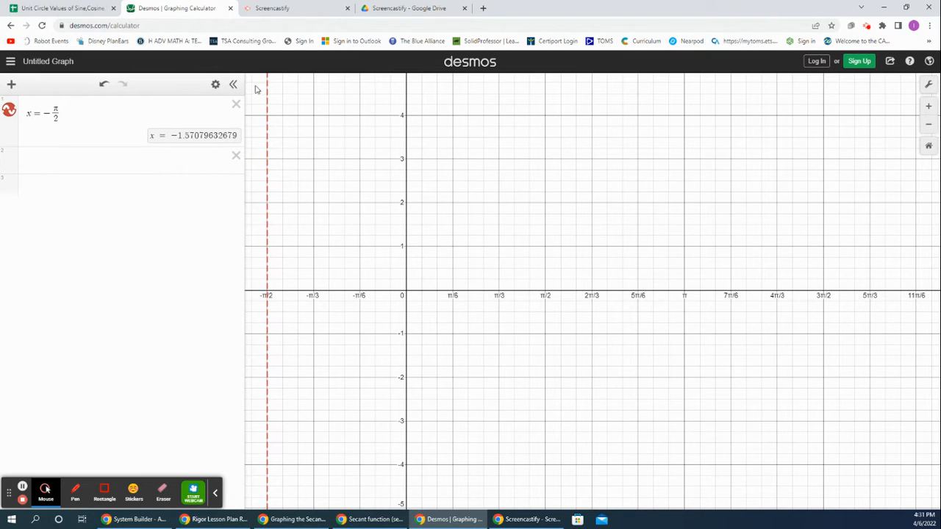
click(269, 297)
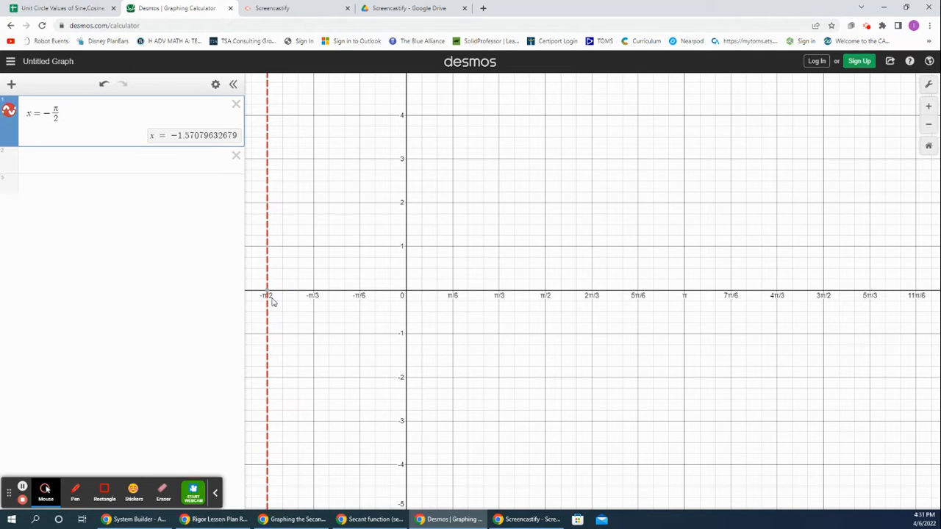
click(283, 262)
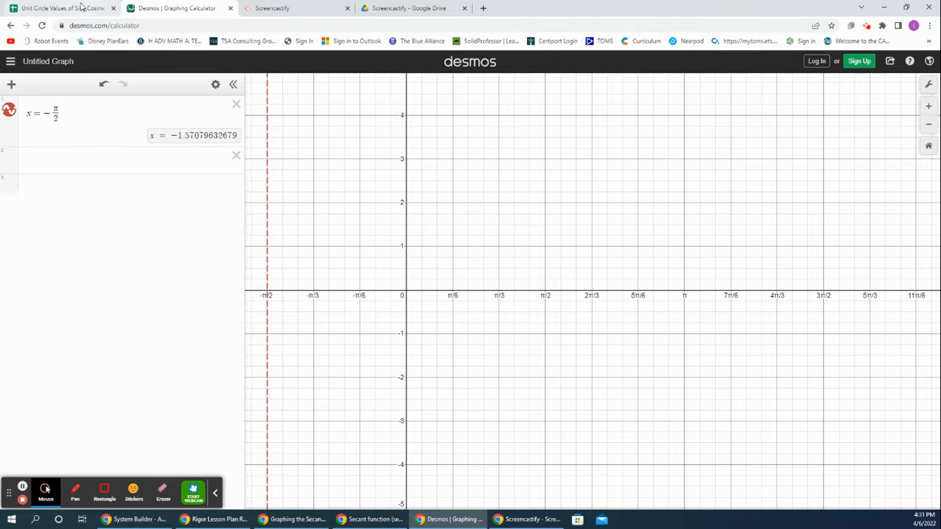
Step: Switch to the unit circle spreadsheet and look up the radian angle and secant value for -60°
click(63, 8)
click(523, 197)
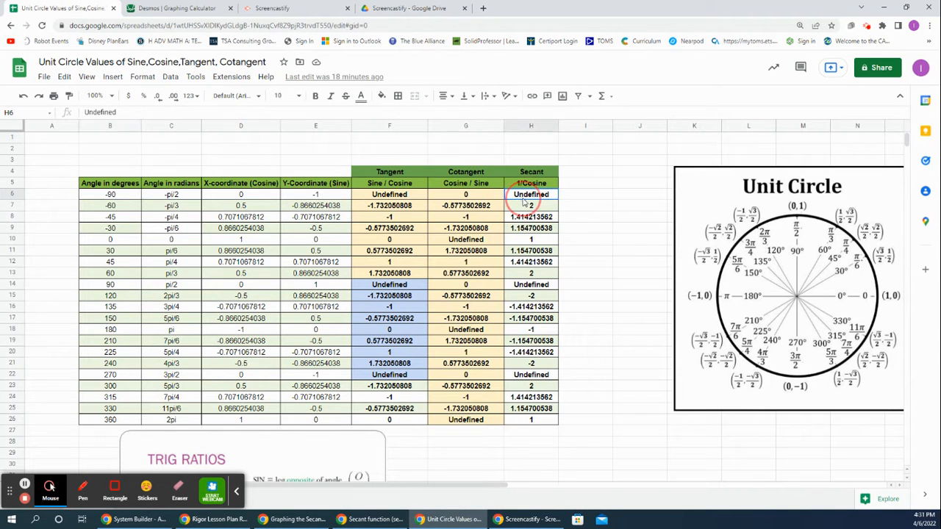
click(184, 196)
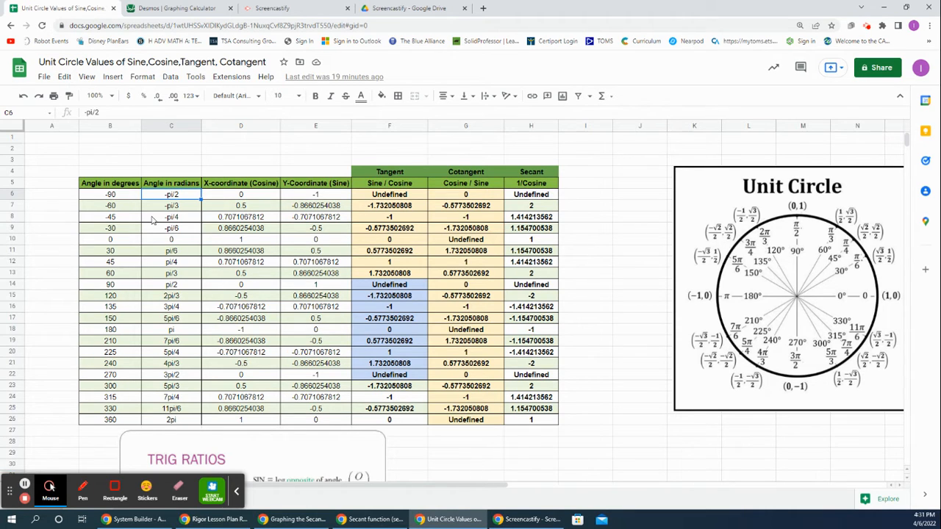
click(175, 208)
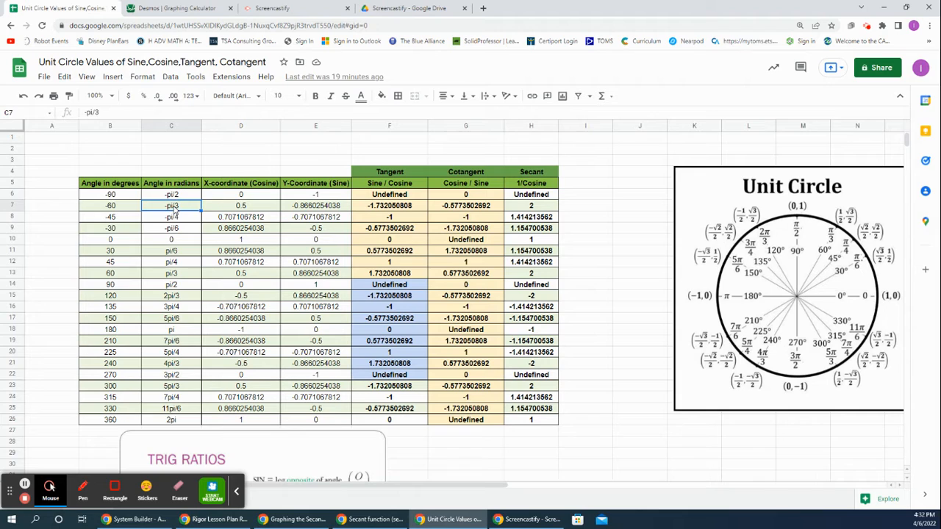
click(545, 206)
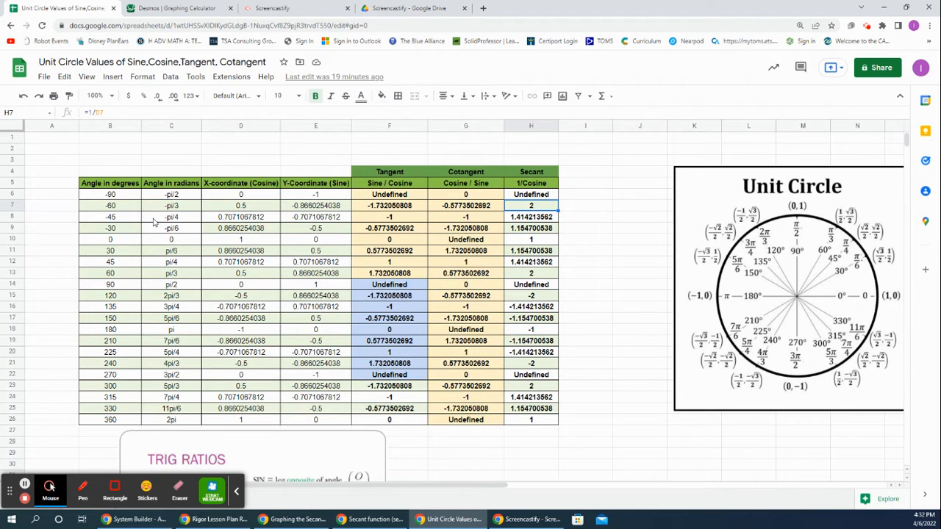
click(180, 208)
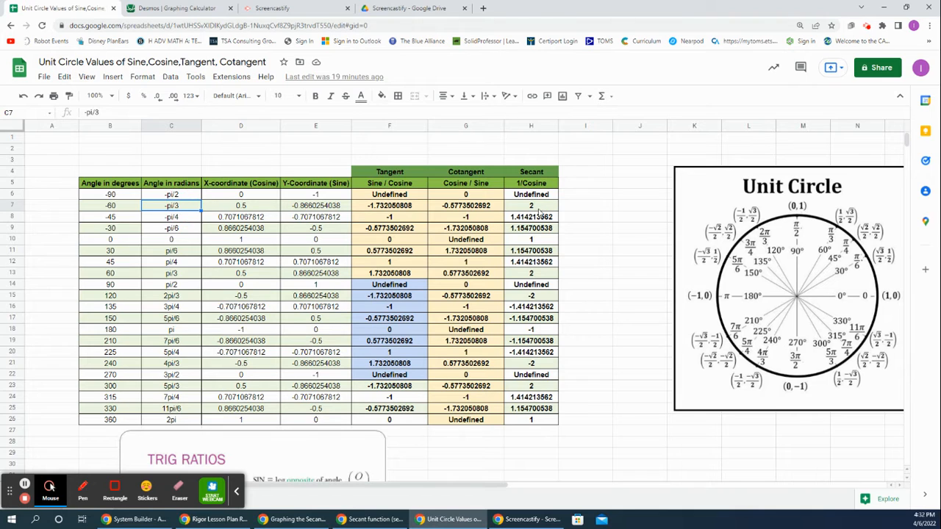
Step: Switch to Desmos and plot the point (-π/3, 2) in the empty expression below the asymptote
click(176, 8)
click(100, 163)
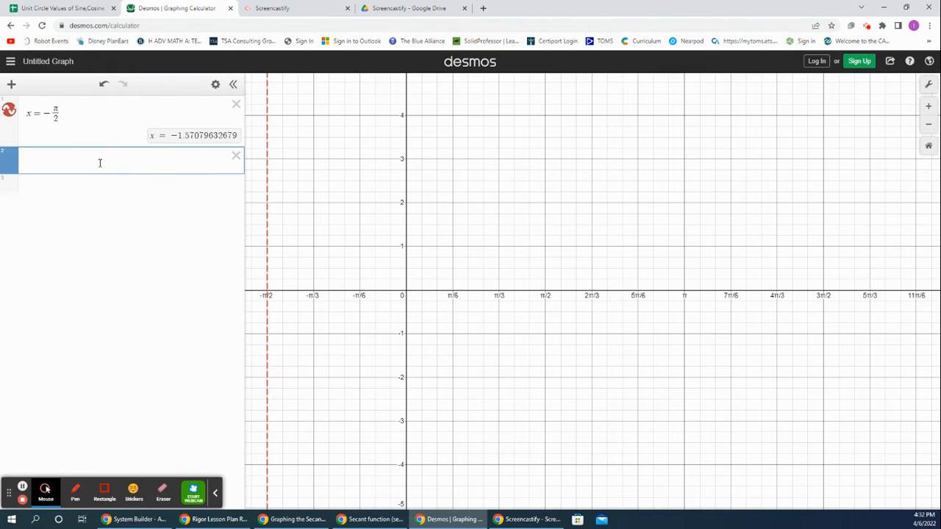
text((-pi)
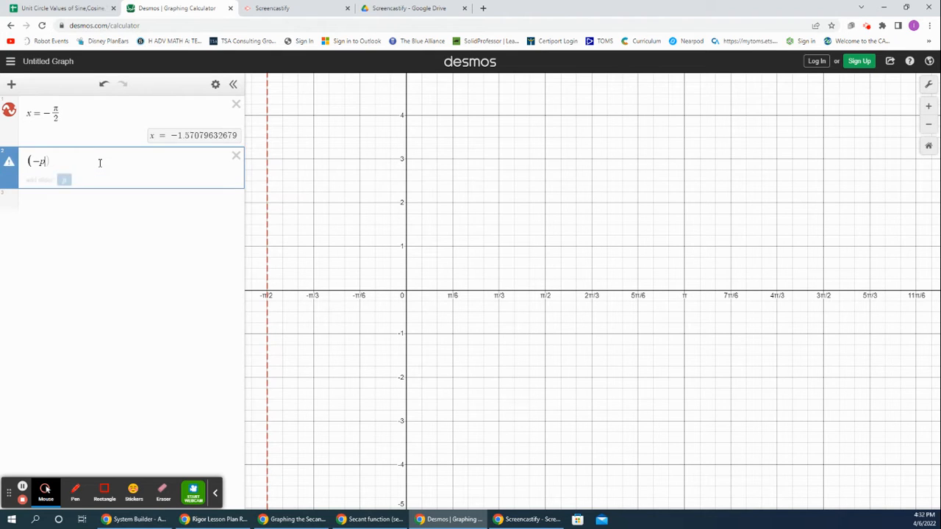
text(/3)
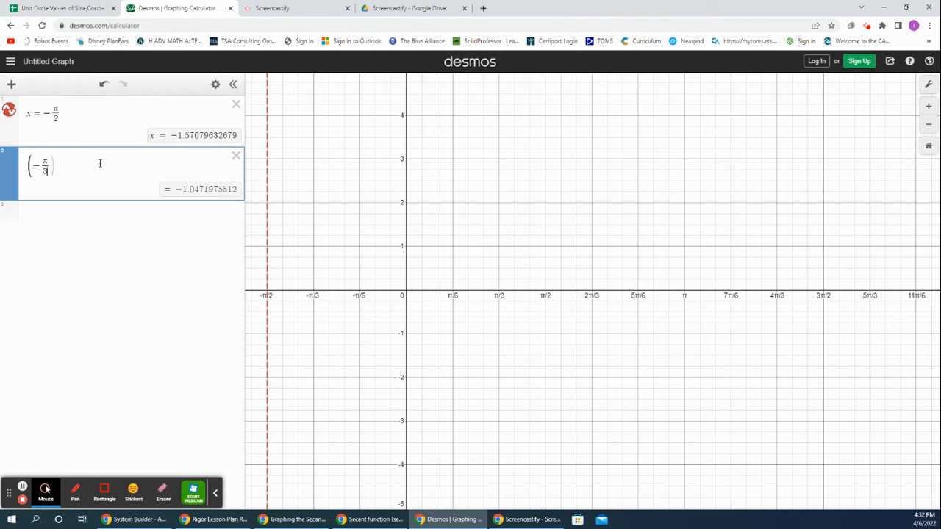
text(,)
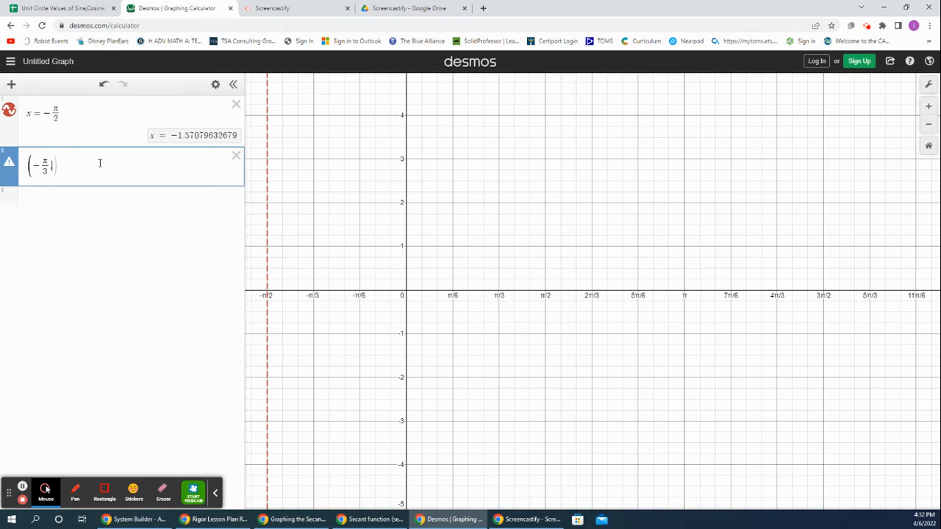
text(2))
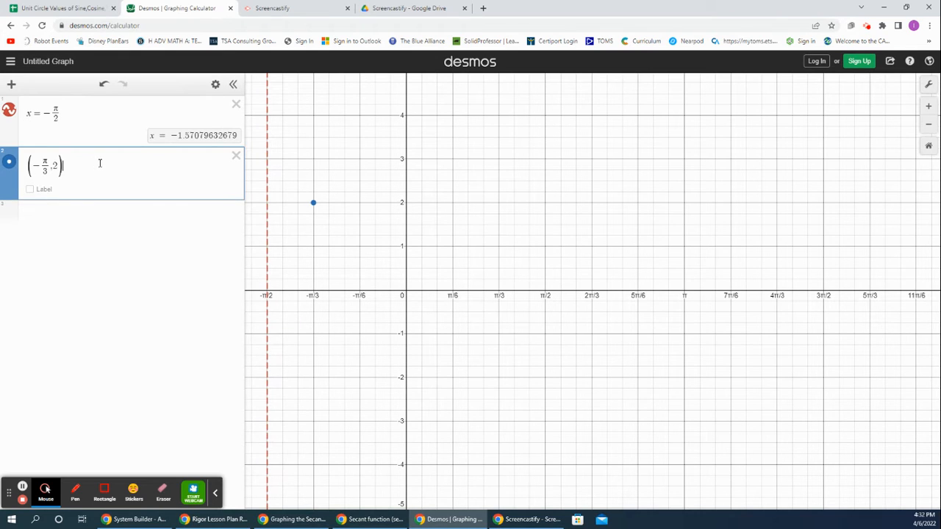
key(Return)
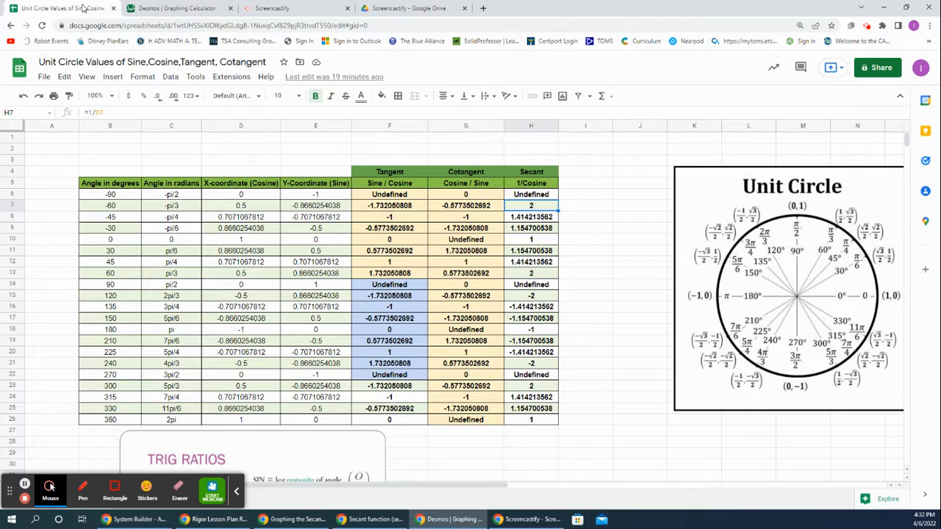
Step: Switch to the unit circle spreadsheet and copy the secant value for the angle -pi/4
click(85, 8)
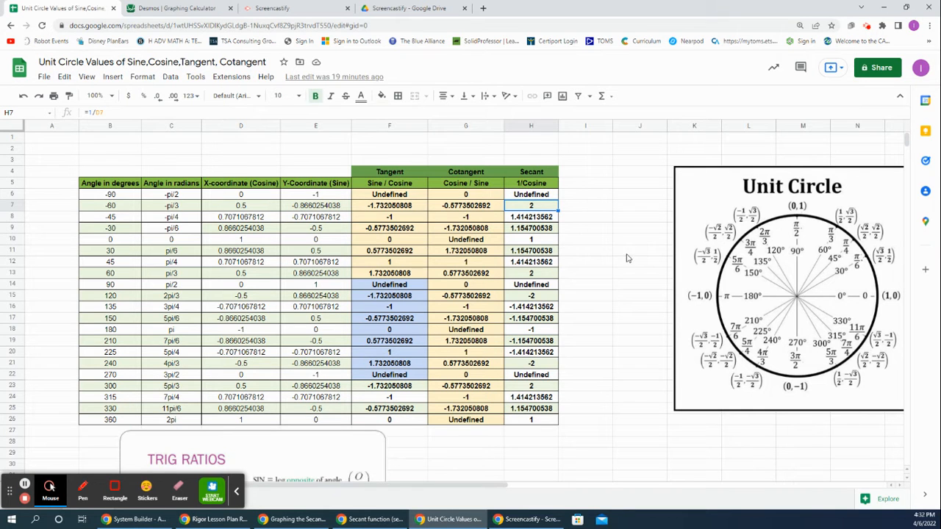
click(180, 219)
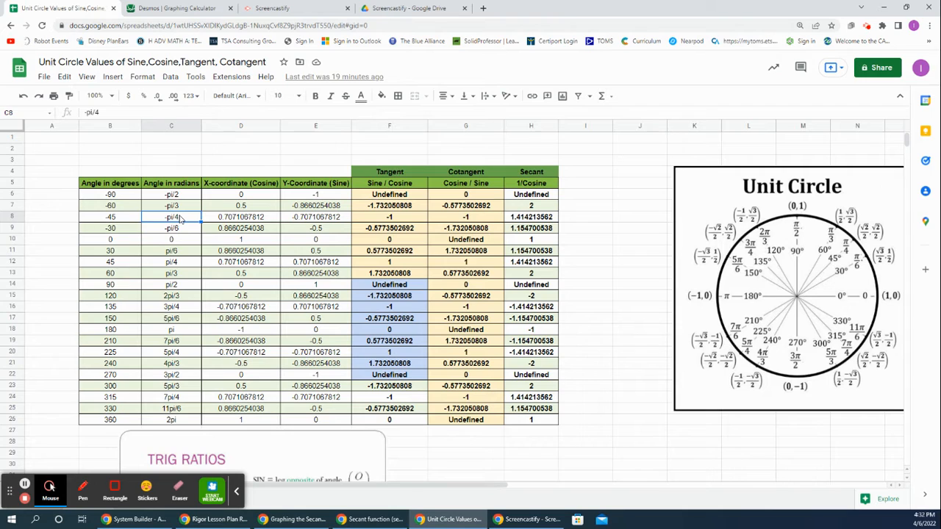
click(540, 220)
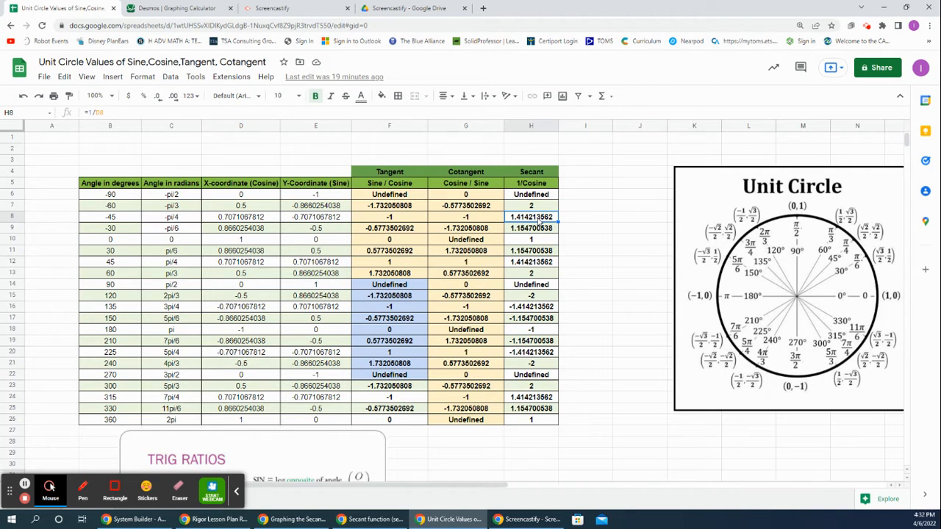
double_click(538, 219)
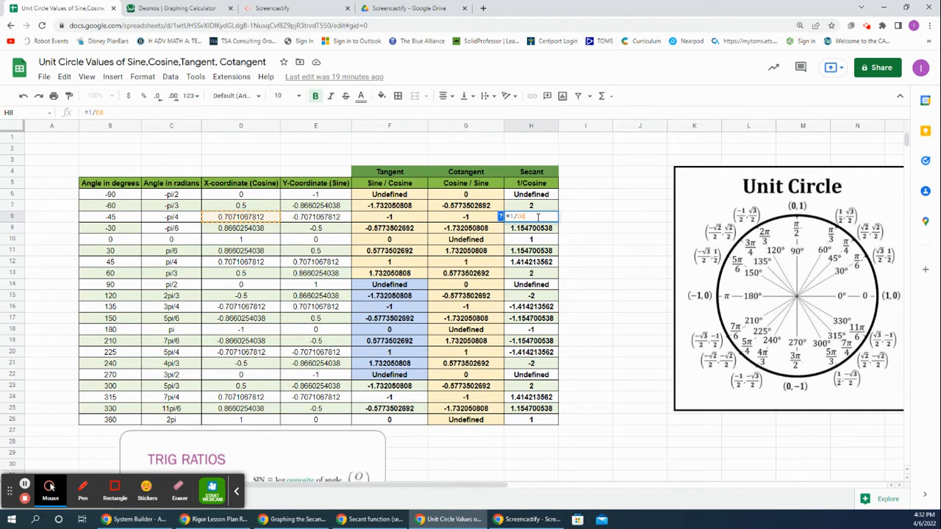
click(576, 213)
click(529, 218)
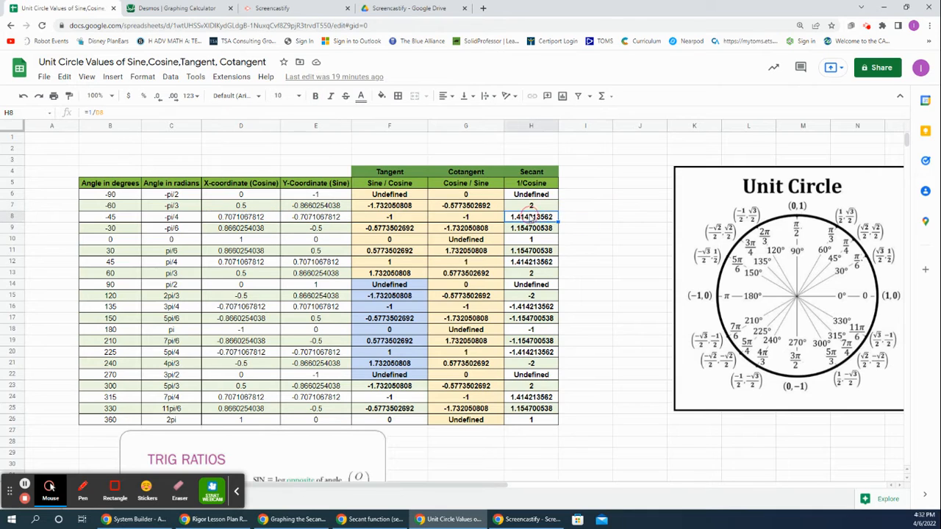
right_click(529, 217)
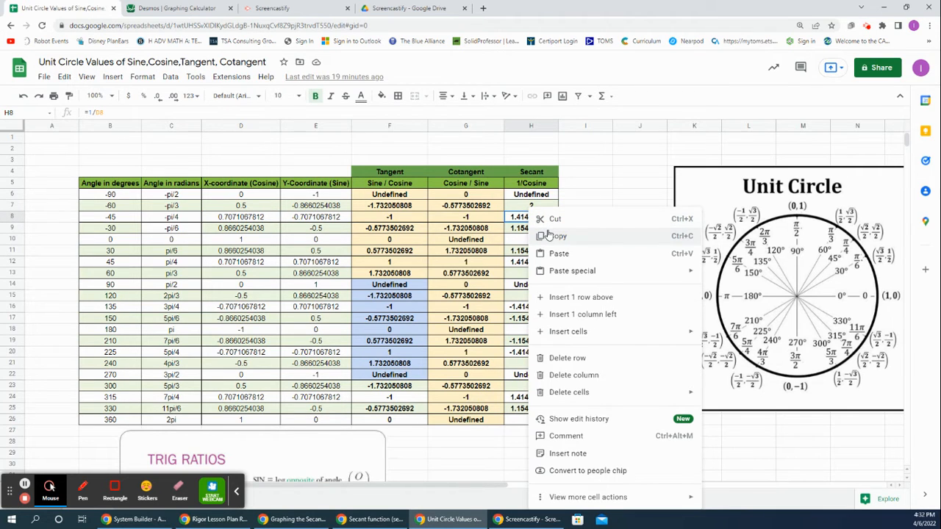
click(548, 233)
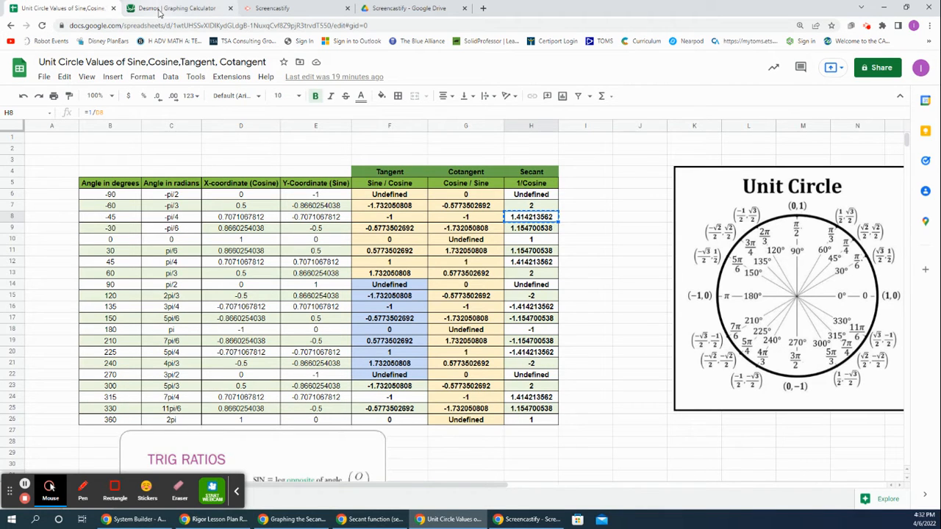
Step: Switch to Desmos and plot the point (-π/4, 1.414213562), pasting the copied secant value as the y-coordinate
click(160, 10)
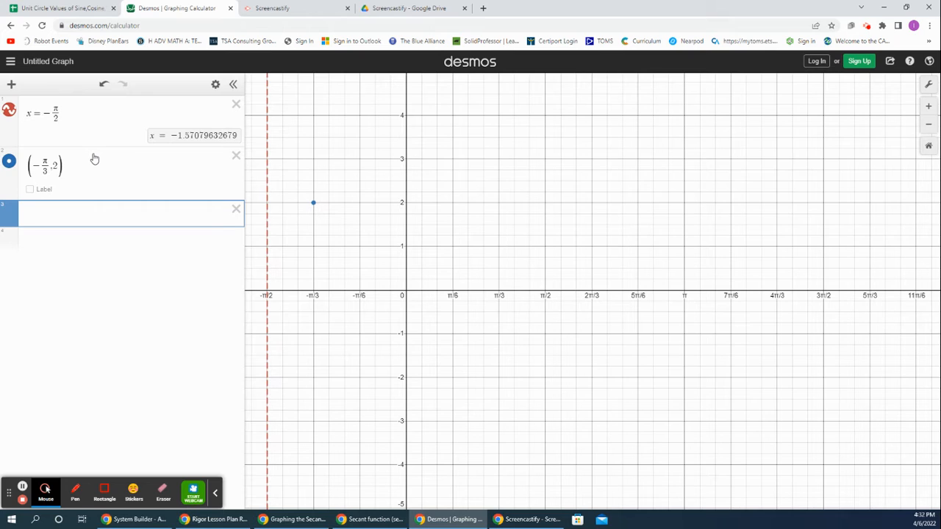
text((-pi/)
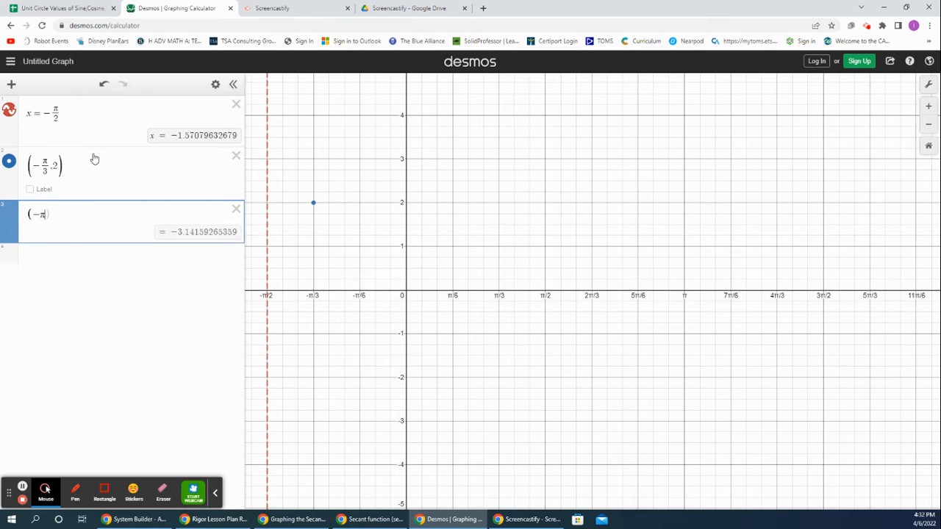
text(4)
key(Right)
text(,)
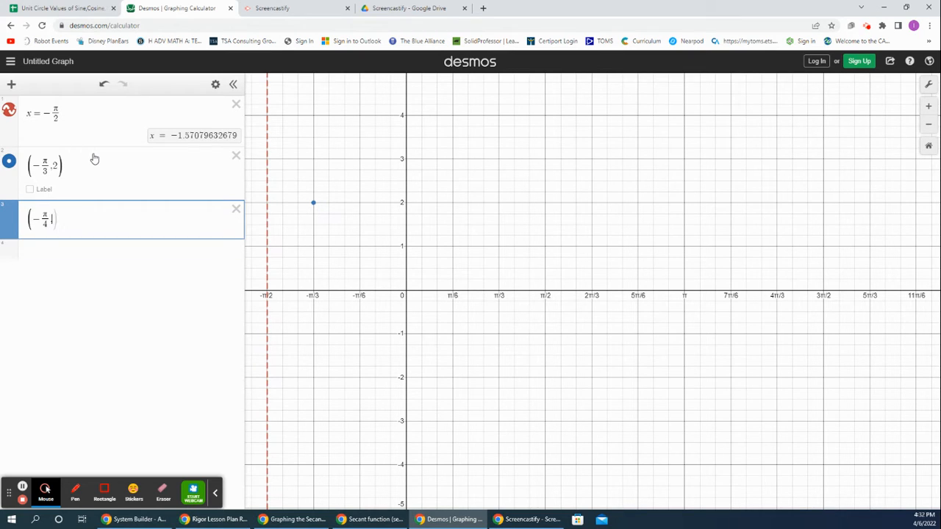
key(ctrl+v)
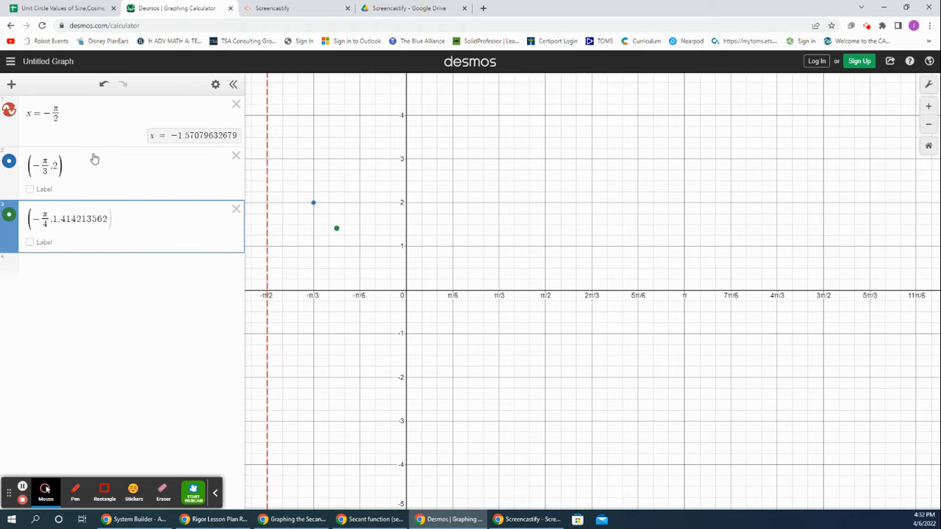
key(Return)
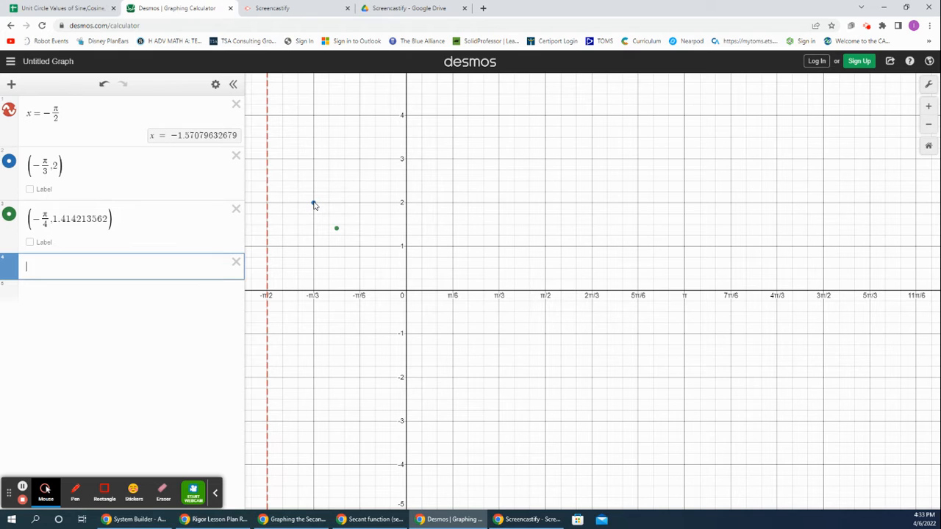
Step: Switch to the unit circle spreadsheet and copy the secant value for the angle -pi/6
click(74, 8)
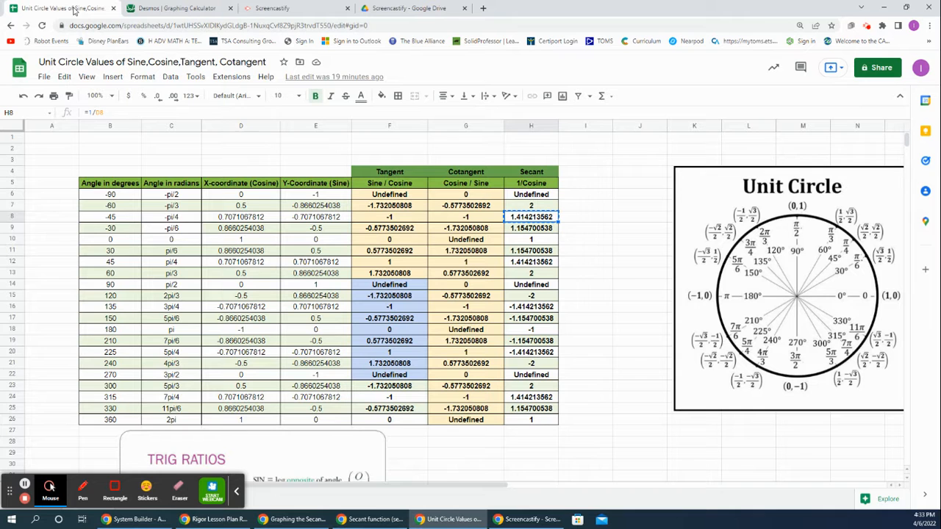
click(182, 230)
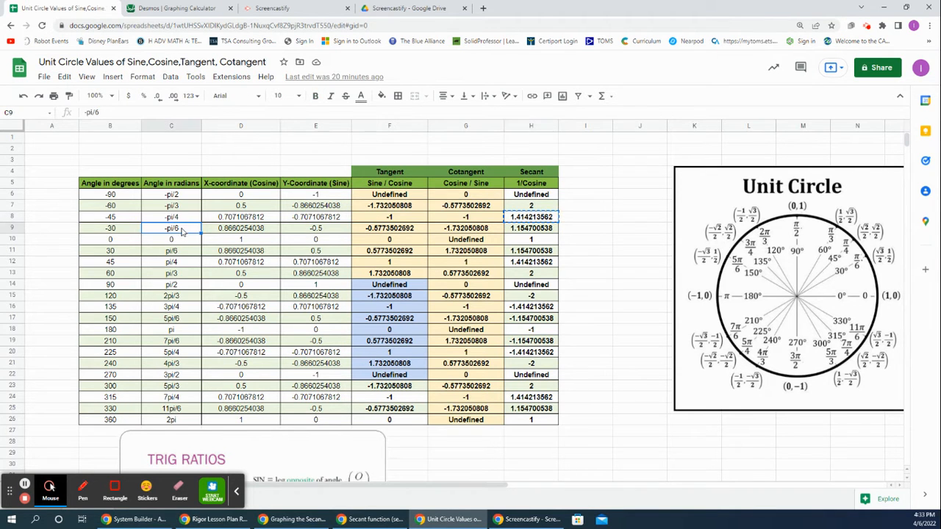
click(538, 228)
right_click(538, 233)
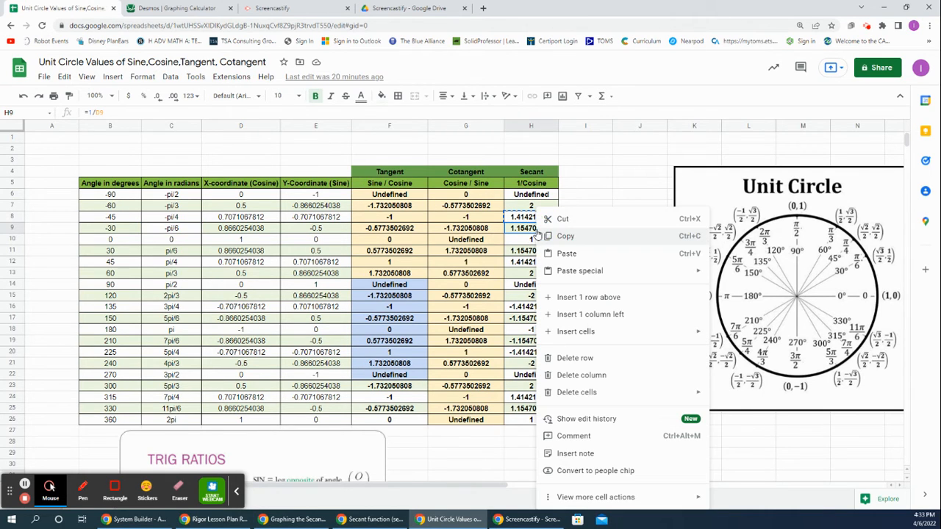
click(556, 235)
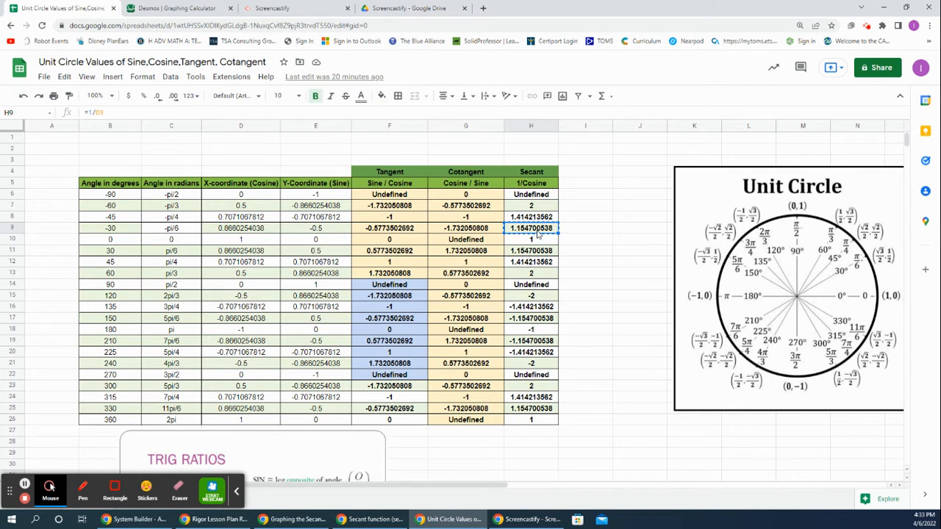
Step: Switch to Desmos and plot the point (-π/6, 1.154700538), pasting the copied secant value as the y-coordinate
click(172, 8)
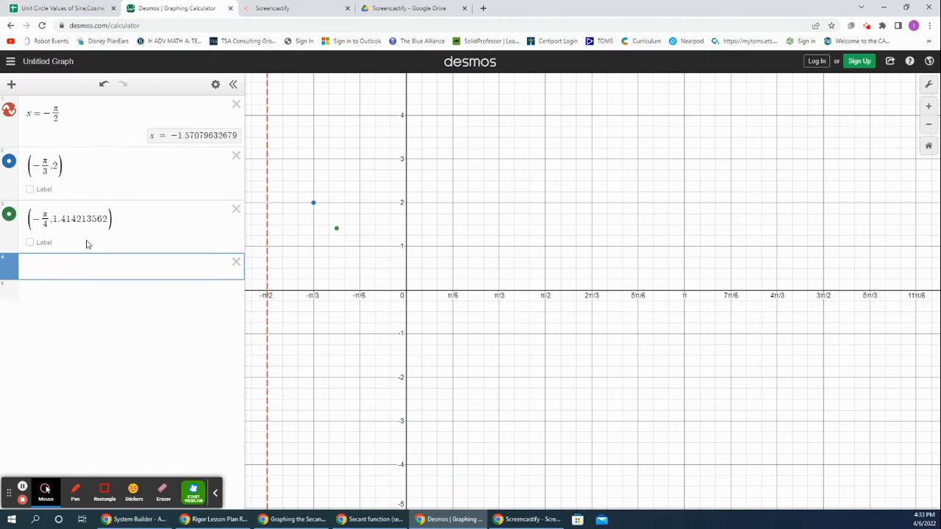
text((-pi)
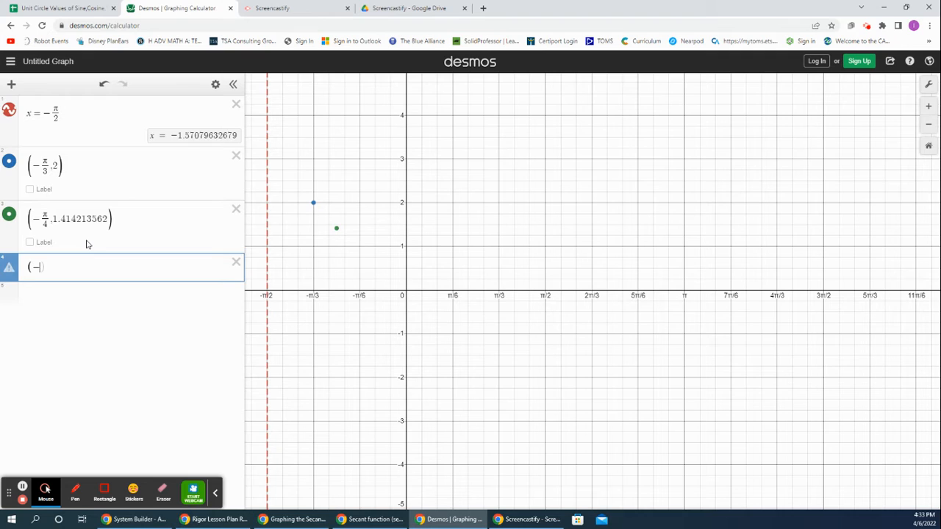
text(/6,)
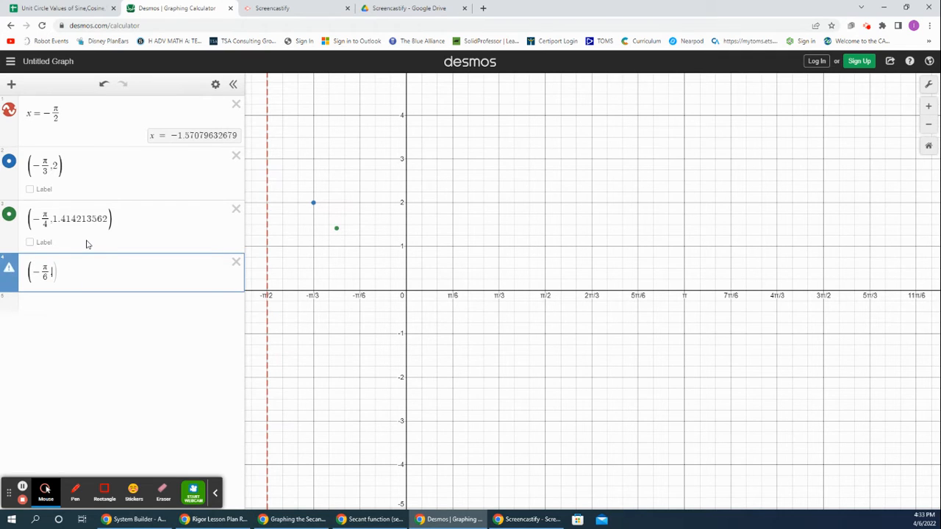
key(ctrl+v)
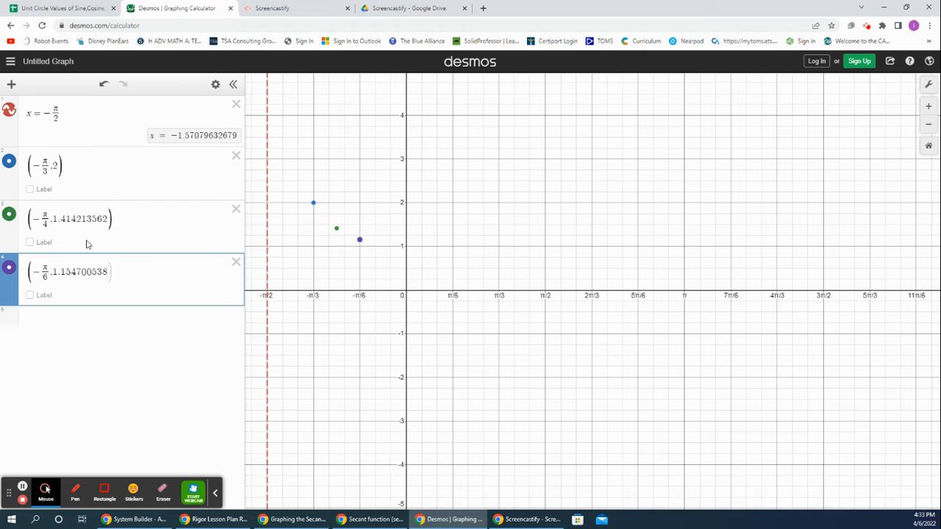
key(Return)
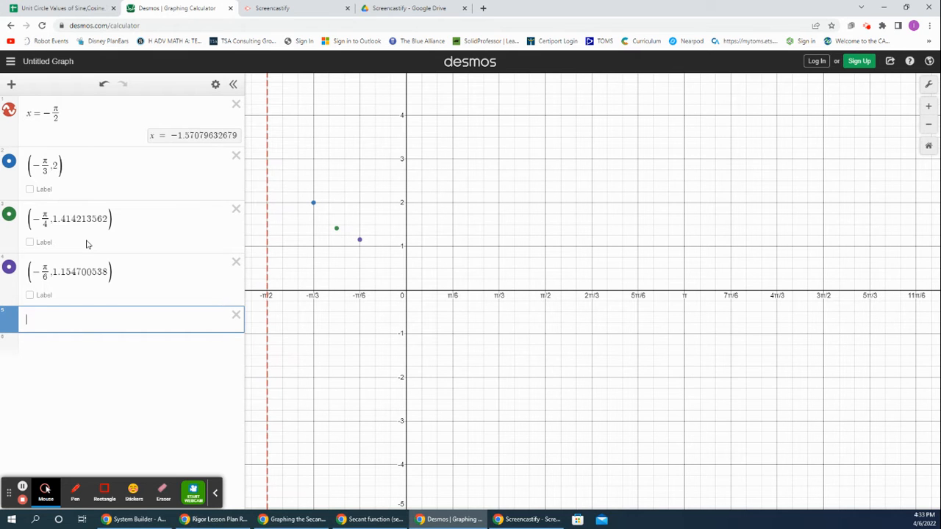
Step: Switch to the unit circle spreadsheet and copy the secant value for the angle 0
click(79, 9)
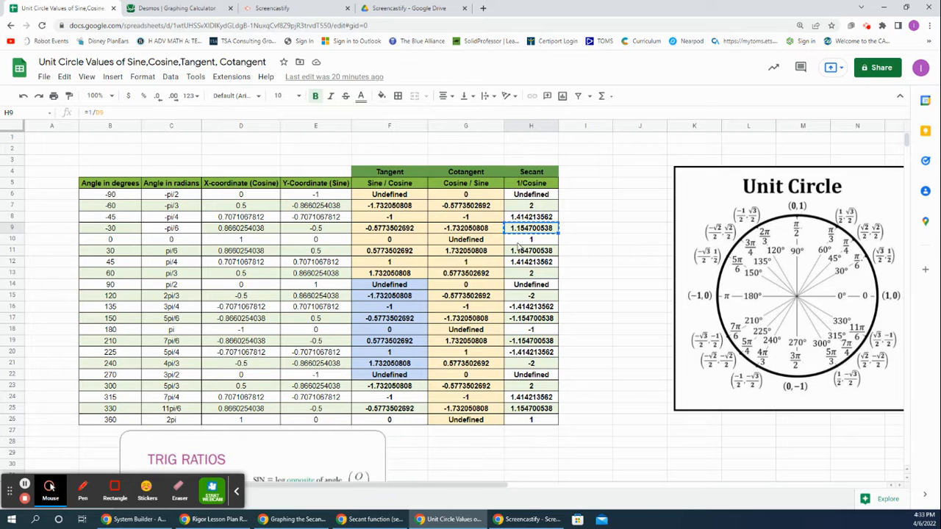
click(176, 242)
click(525, 242)
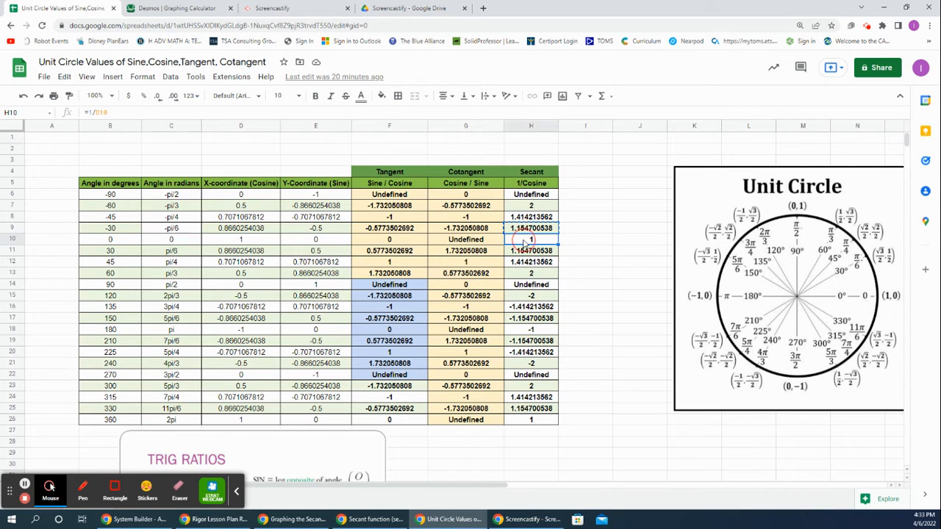
right_click(524, 243)
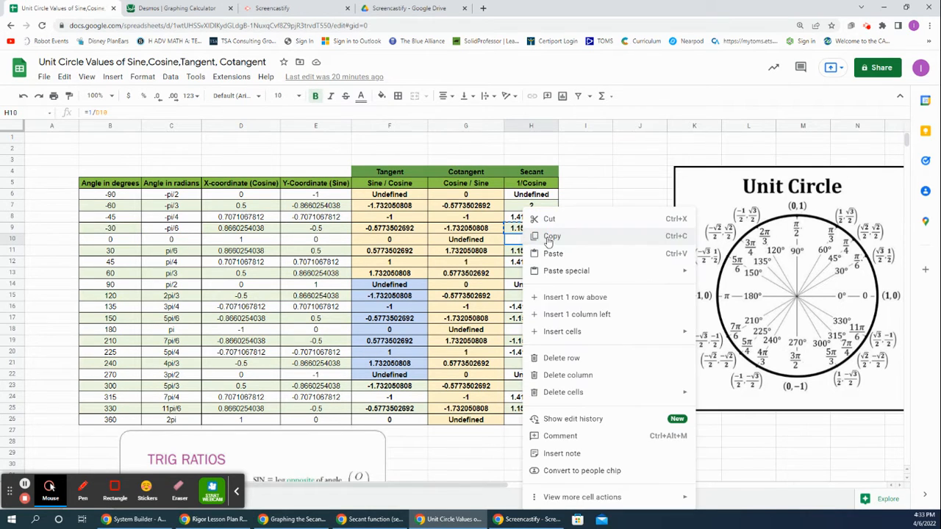
click(548, 241)
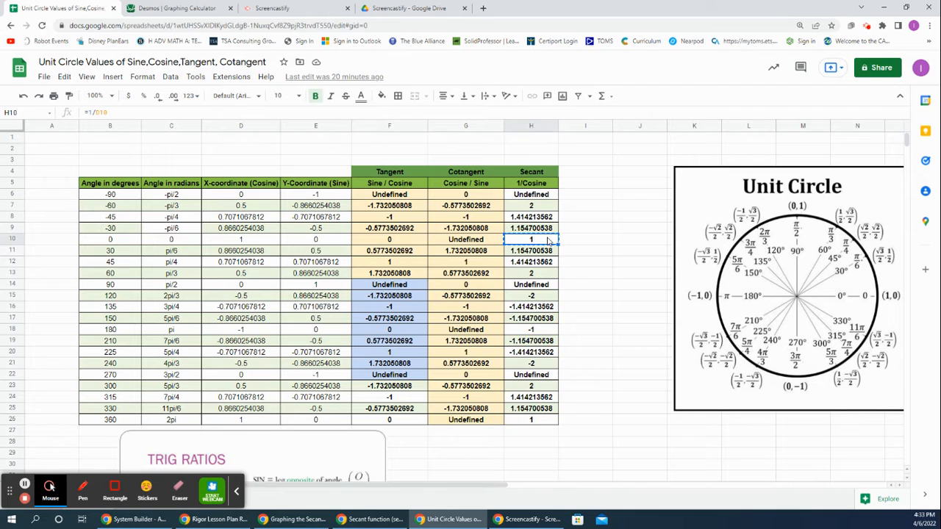
Step: Switch to Desmos and plot the point (0, 1) in the next empty expression line
click(152, 11)
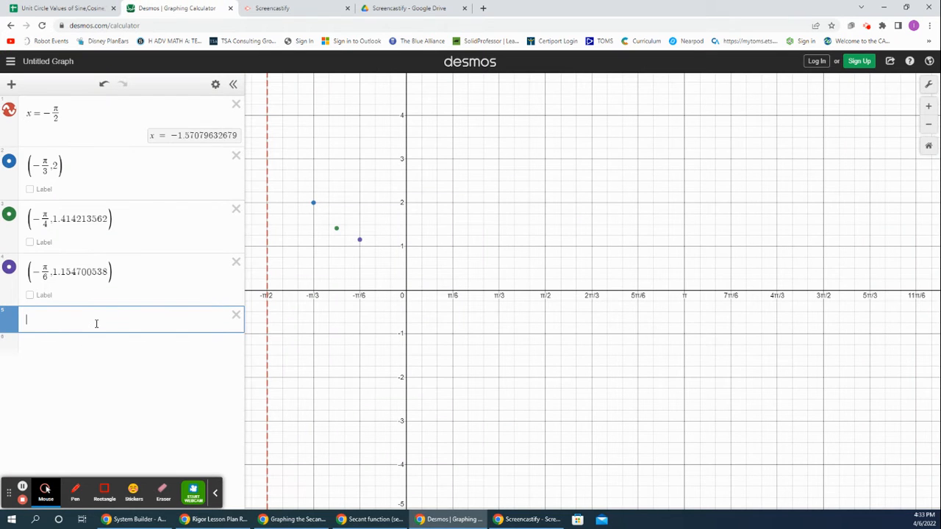
text((0)
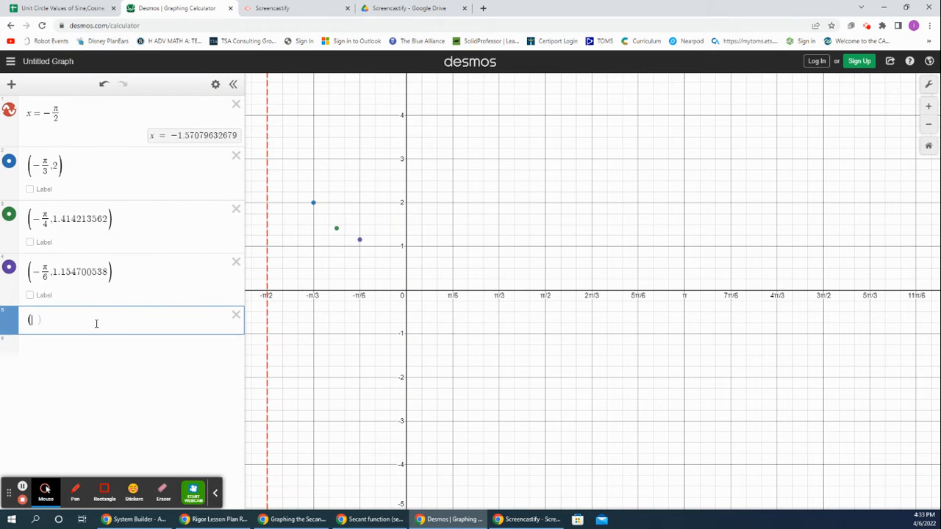
text(,1)
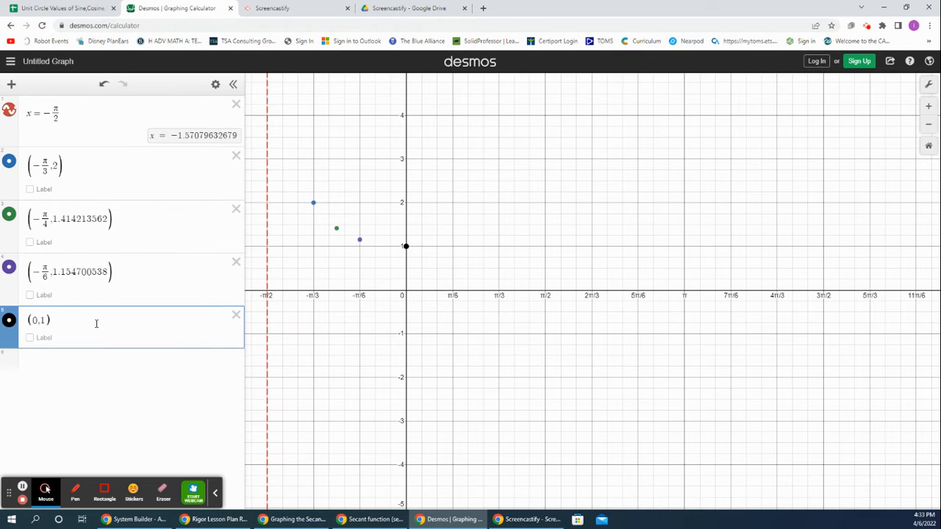
key(Return)
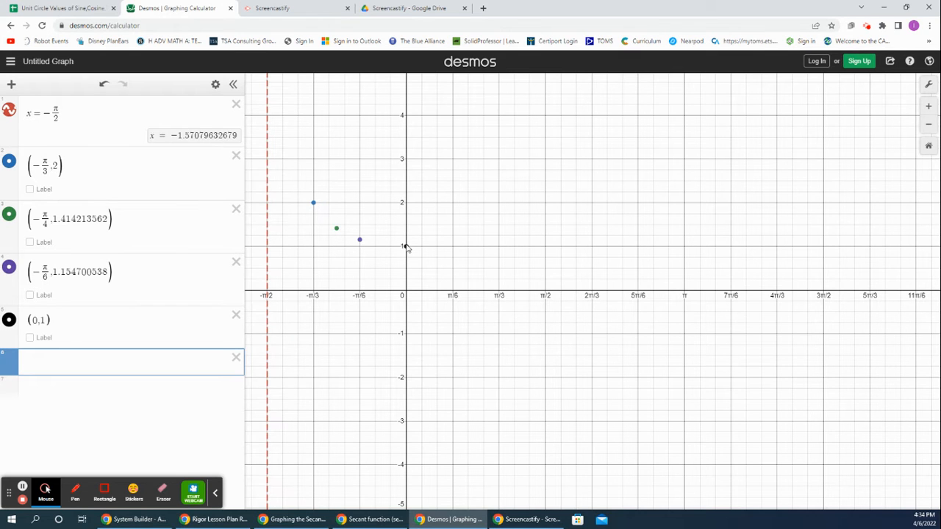
Step: Switch to the unit circle spreadsheet and copy the secant value for the angle pi/6
click(79, 9)
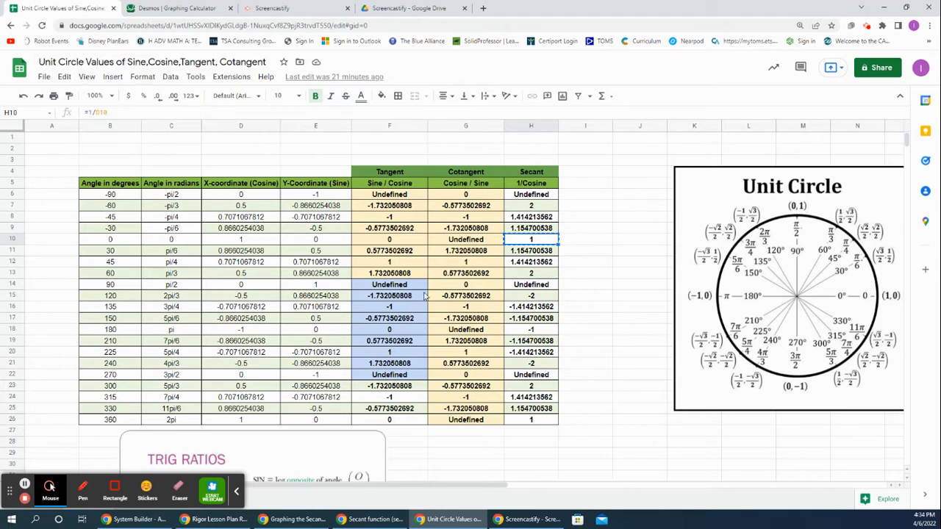
click(190, 252)
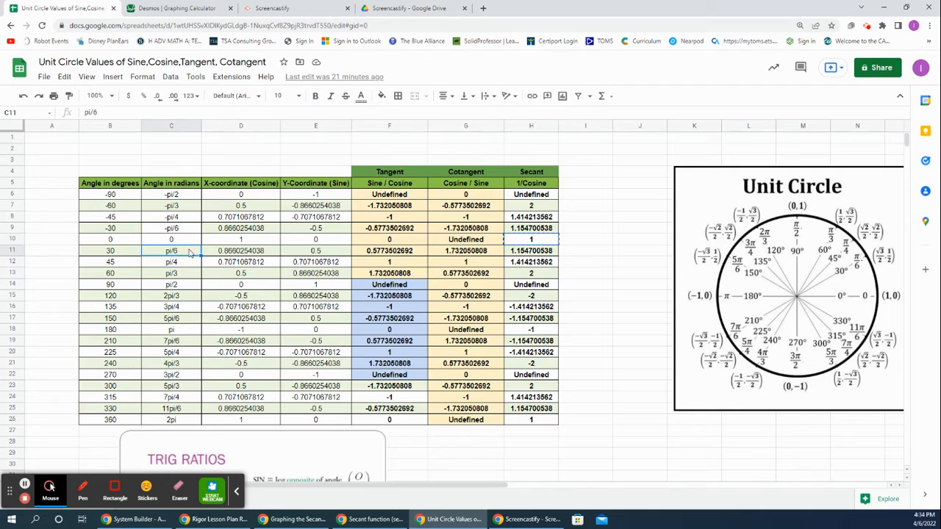
click(548, 253)
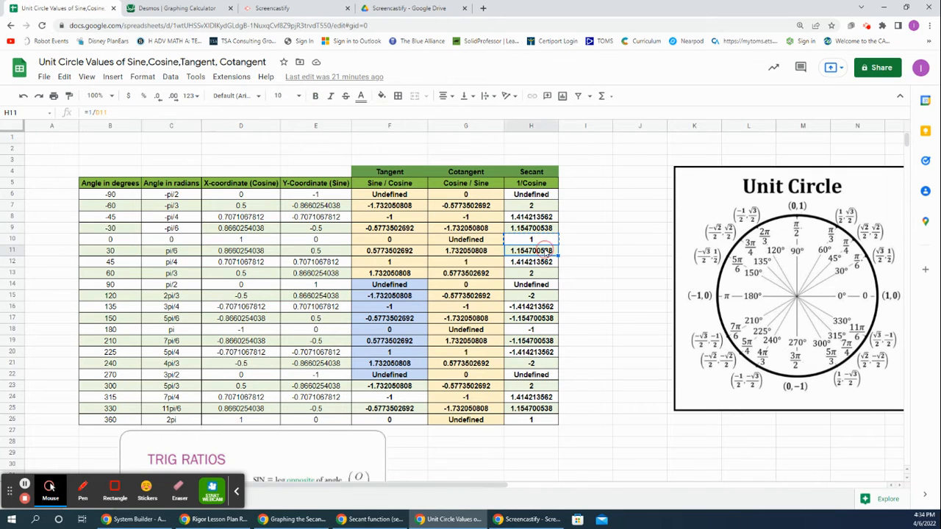
right_click(548, 253)
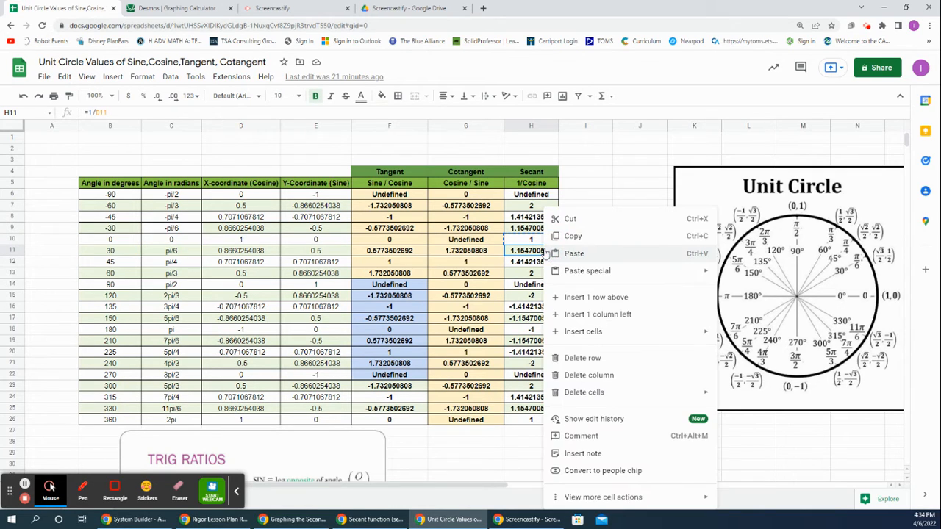
click(560, 243)
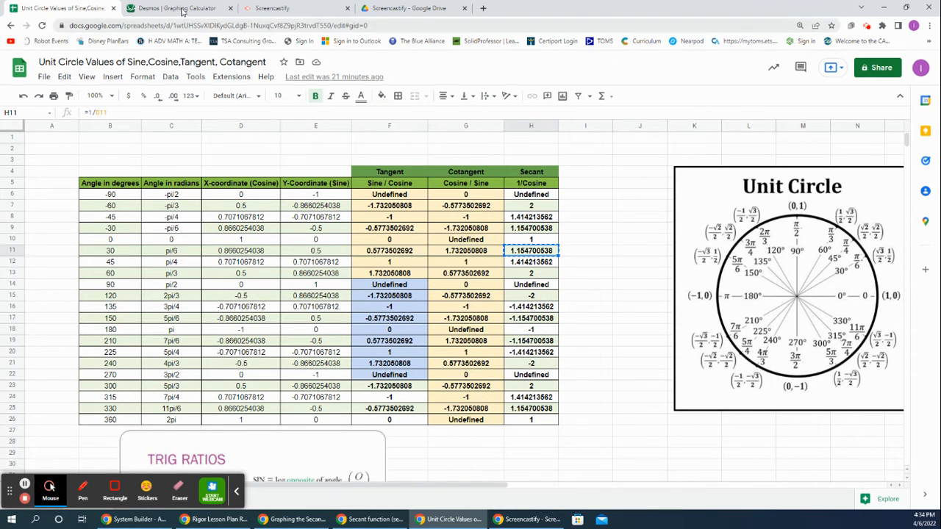
Step: Switch to Desmos and plot the point (π/6, 1.154700538), pasting the copied secant value as the y-coordinate
click(182, 10)
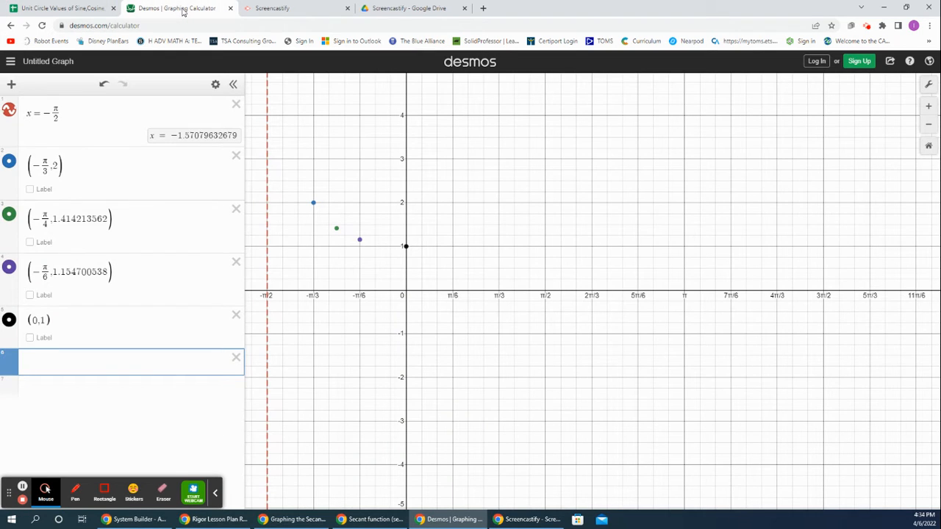
text((pi/)
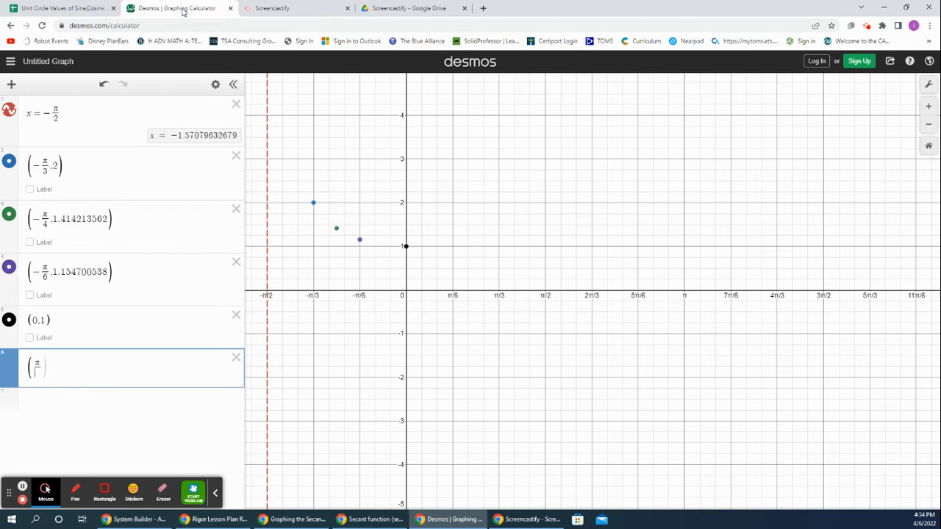
text(6)
key(Right)
text(,)
key(ctrl+v)
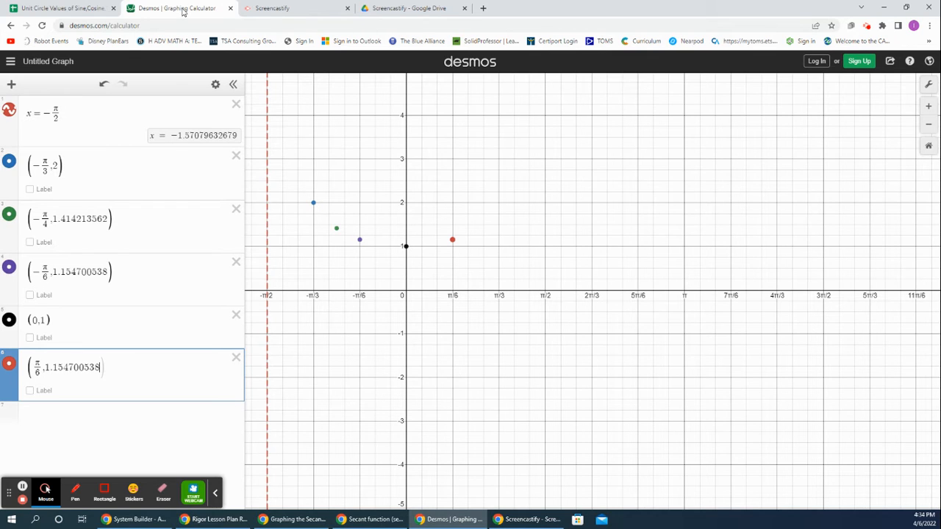
key(Return)
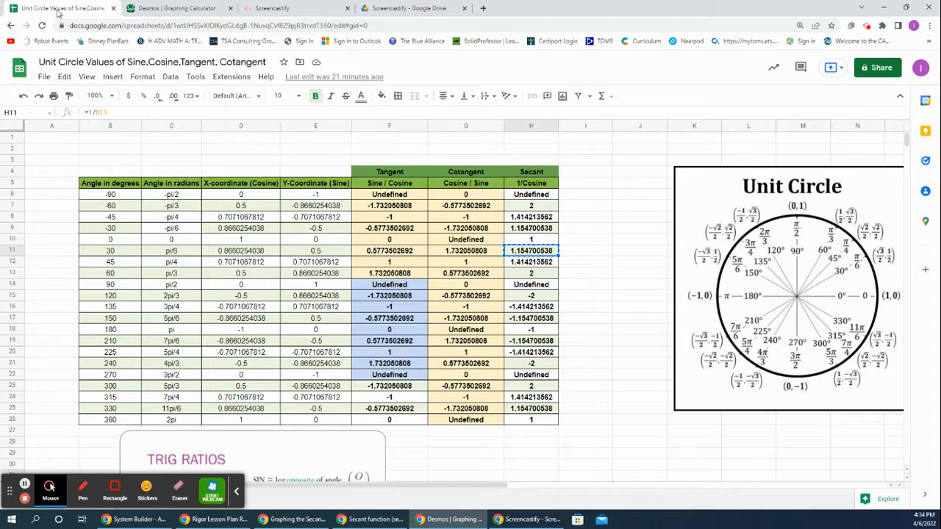
Step: Switch to the unit circle spreadsheet and copy the secant value for the angle pi/4
click(59, 10)
click(526, 264)
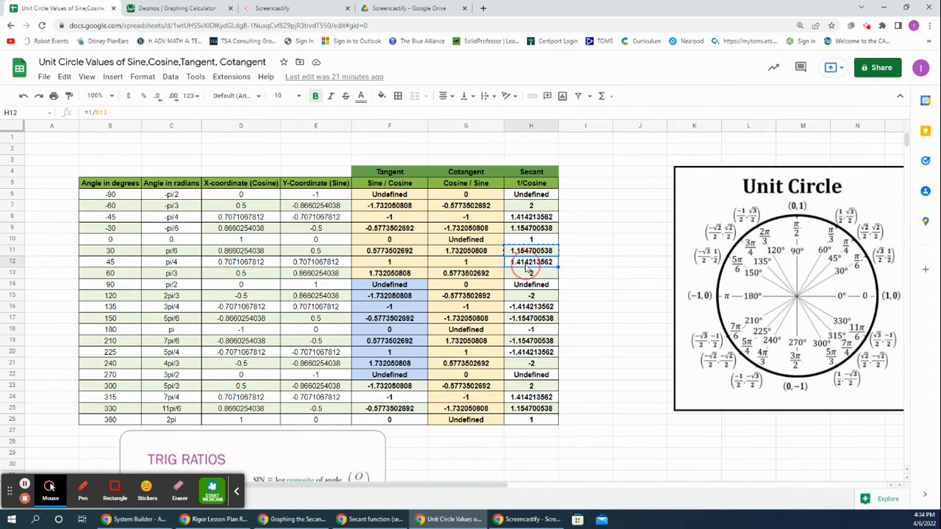
right_click(527, 268)
click(553, 237)
Step: Switch to Desmos and plot the point (π/4, 1.414213562), pasting the copied secant value as the y-coordinate
click(171, 8)
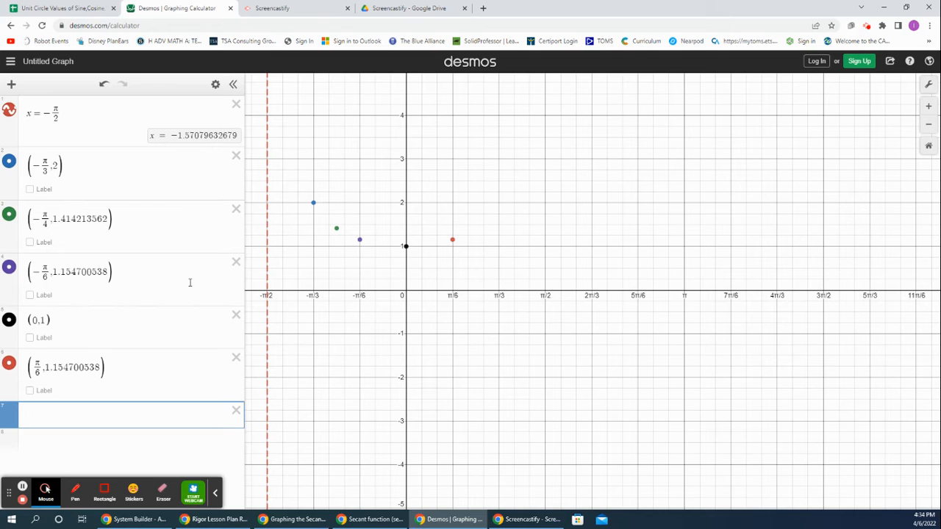
text((pi/4)
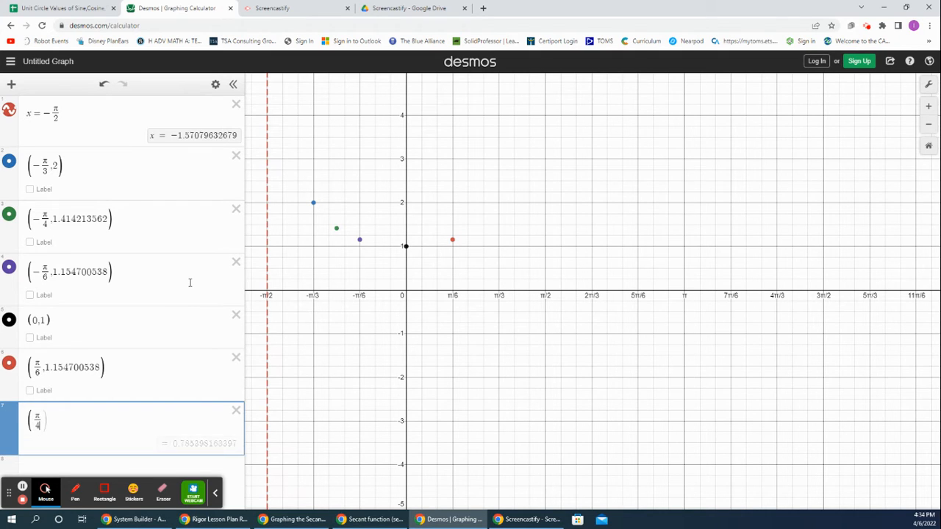
key(Right)
text(,)
key(ctrl+v)
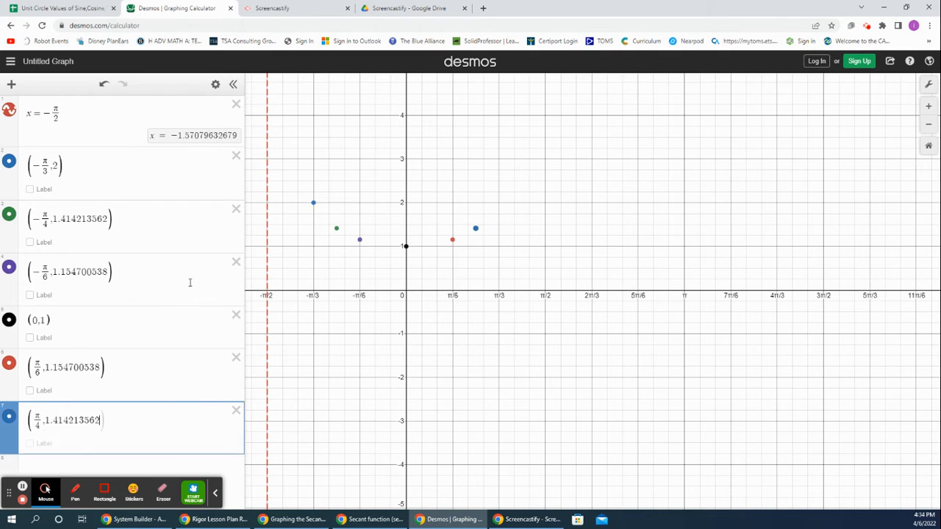
key(Return)
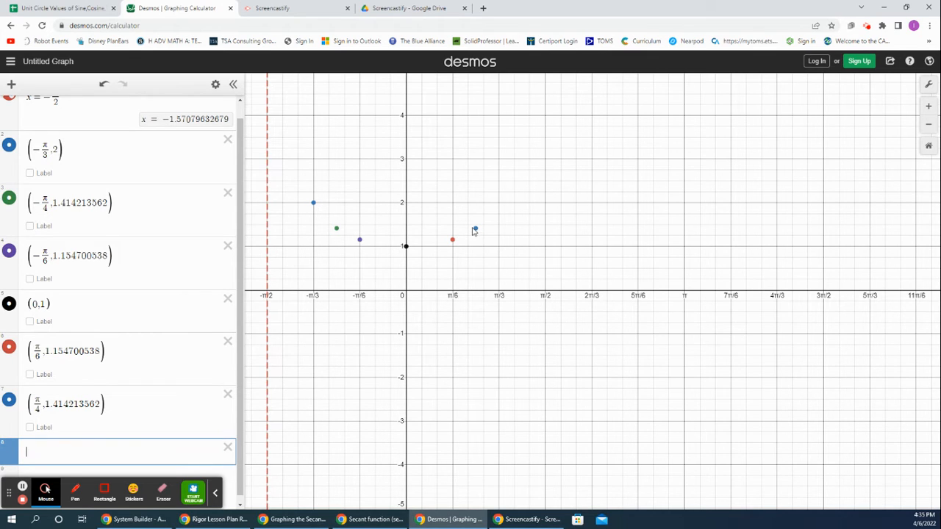
Step: Switch to the unit circle spreadsheet and copy the secant value for the angle pi/3
click(65, 8)
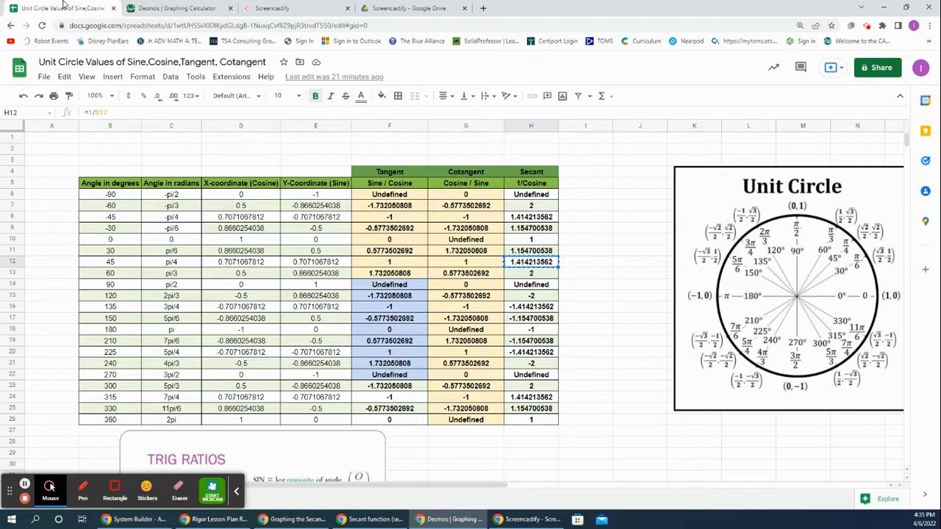
click(183, 274)
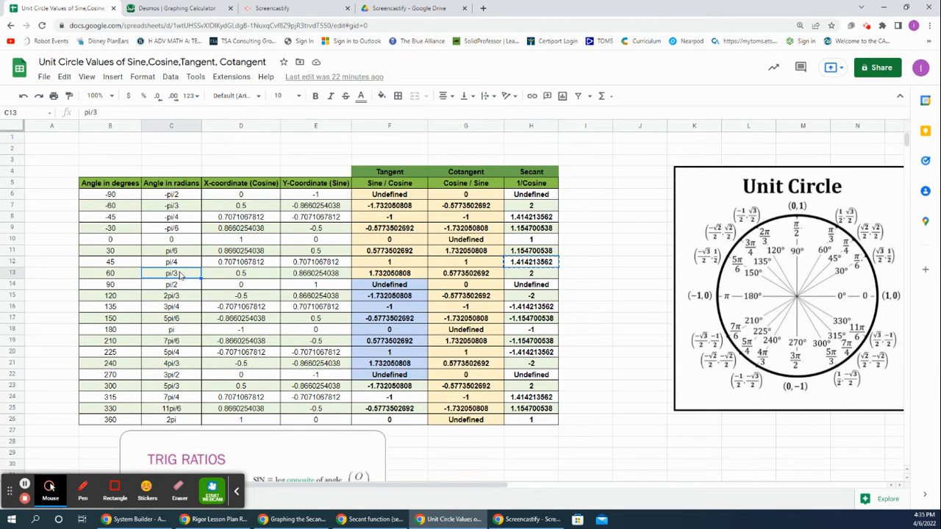
click(536, 277)
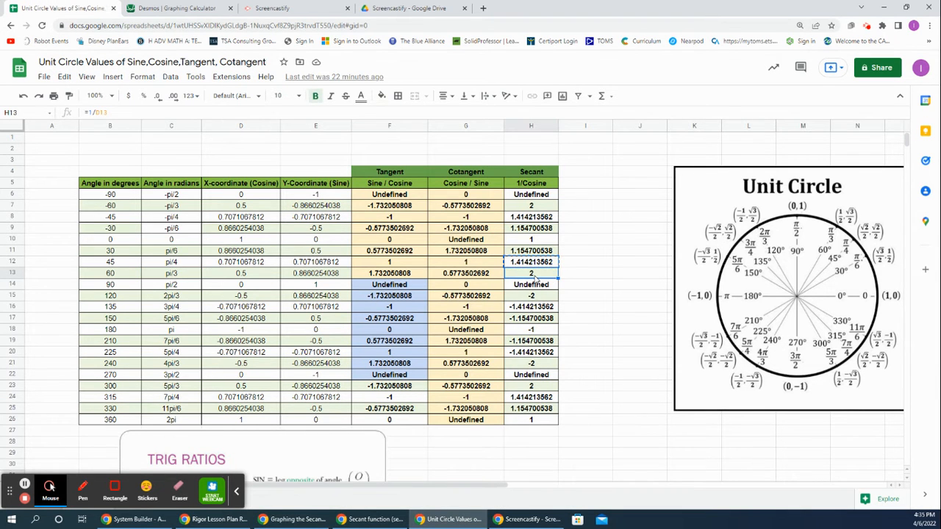
right_click(537, 277)
click(574, 174)
Step: Switch to Desmos and plot the point (π/3, 2) in the next empty expression line
click(180, 9)
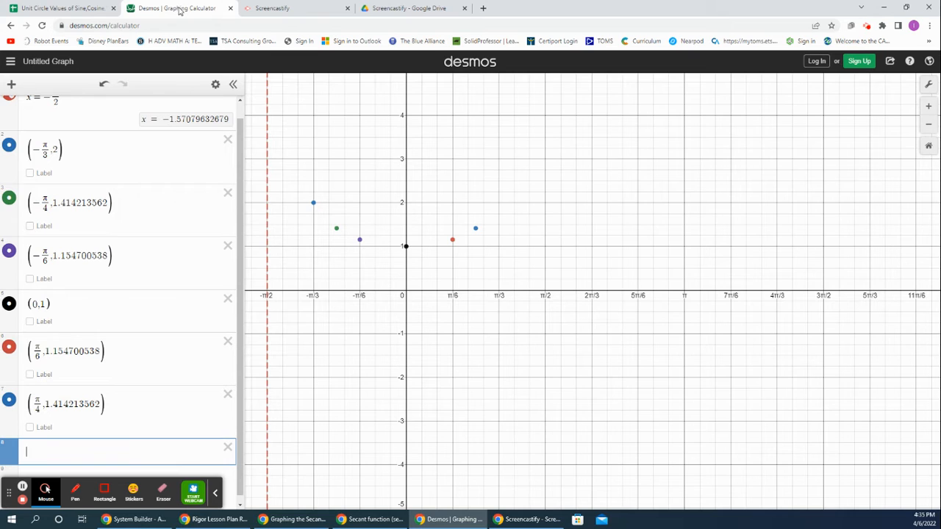
text((pi/)
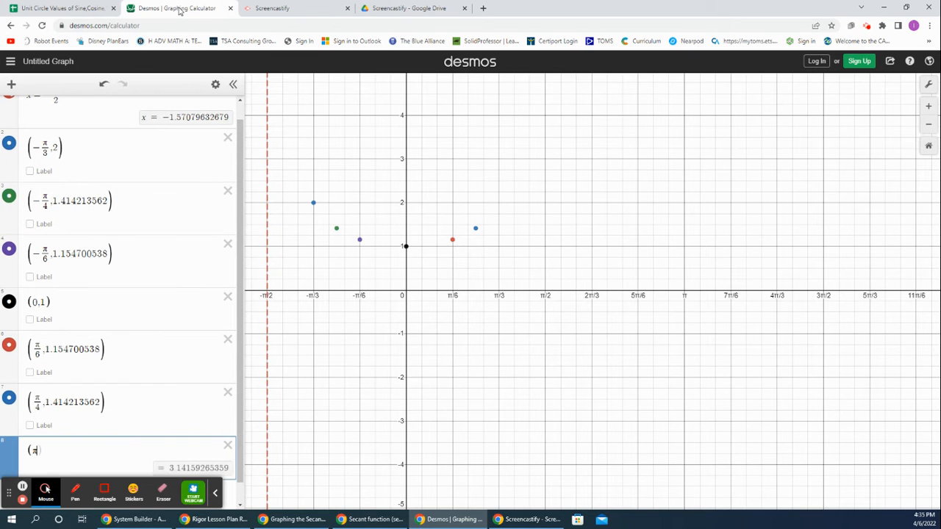
text(3)
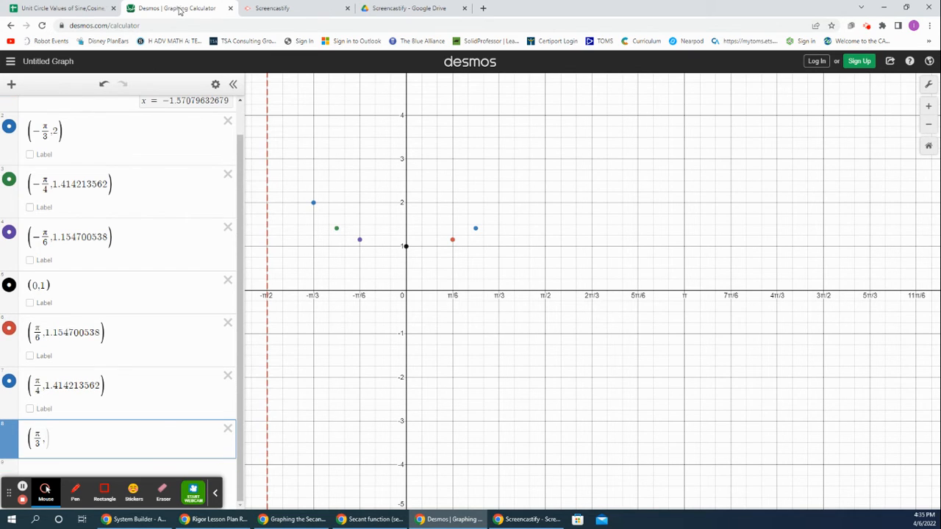
text(,2)
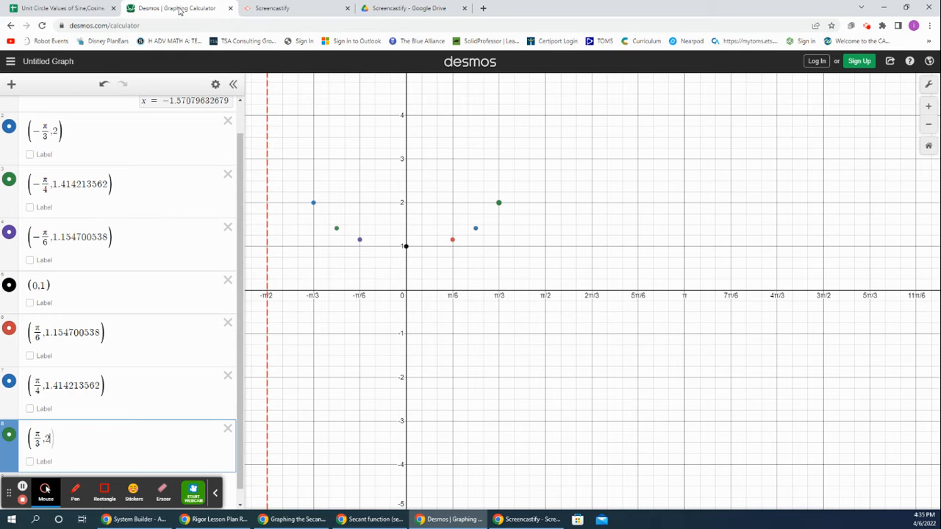
key(Return)
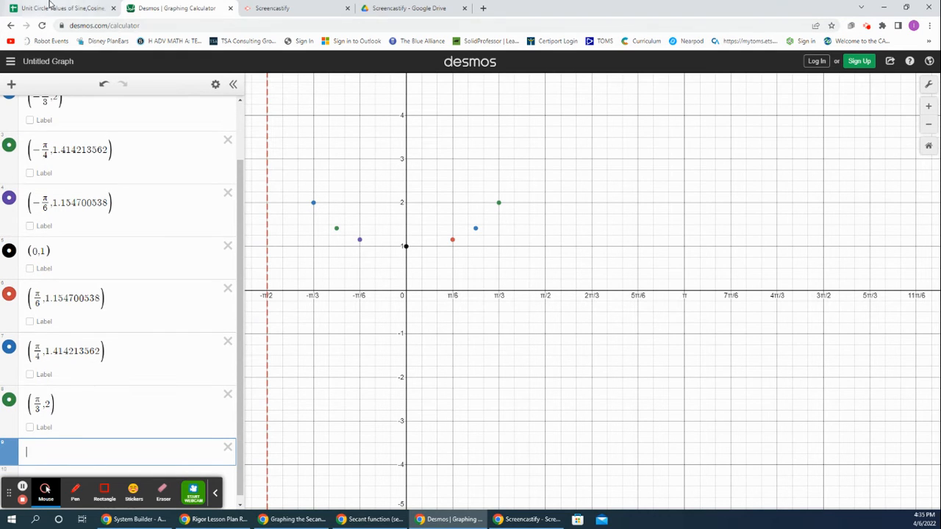
Step: Check the secant value for the angle pi/2 in the unit circle spreadsheet and return to Desmos
click(50, 6)
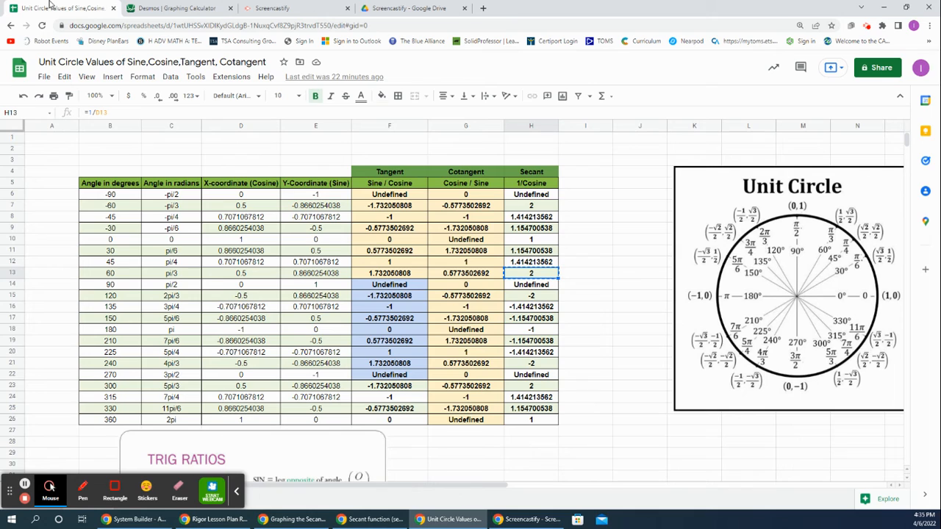
click(187, 288)
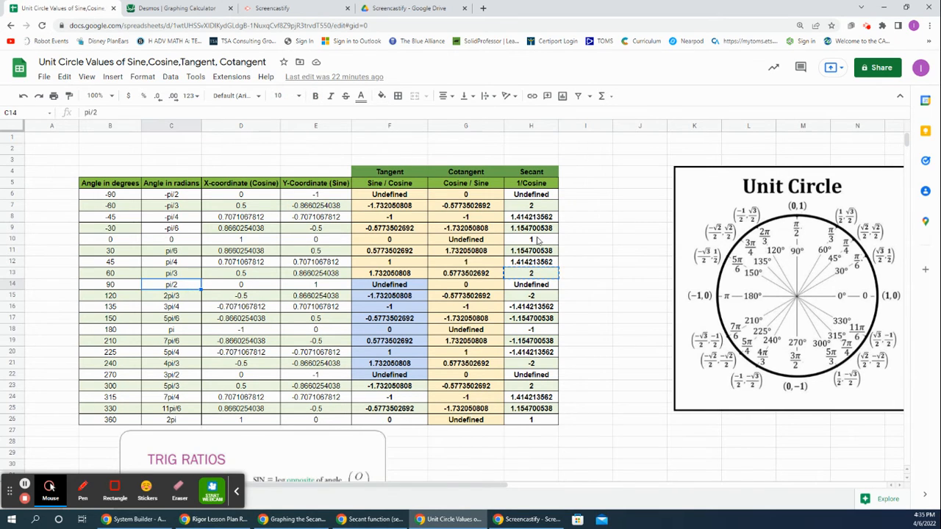
click(535, 290)
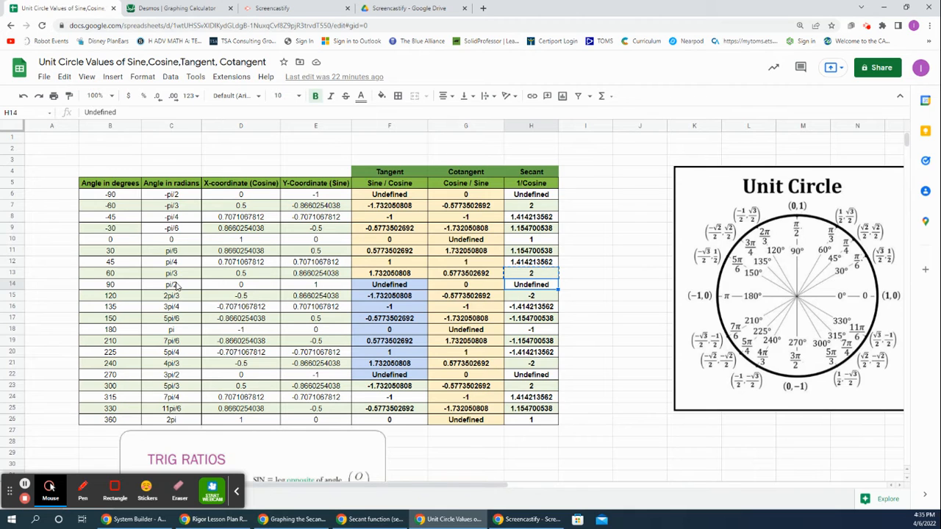
click(165, 8)
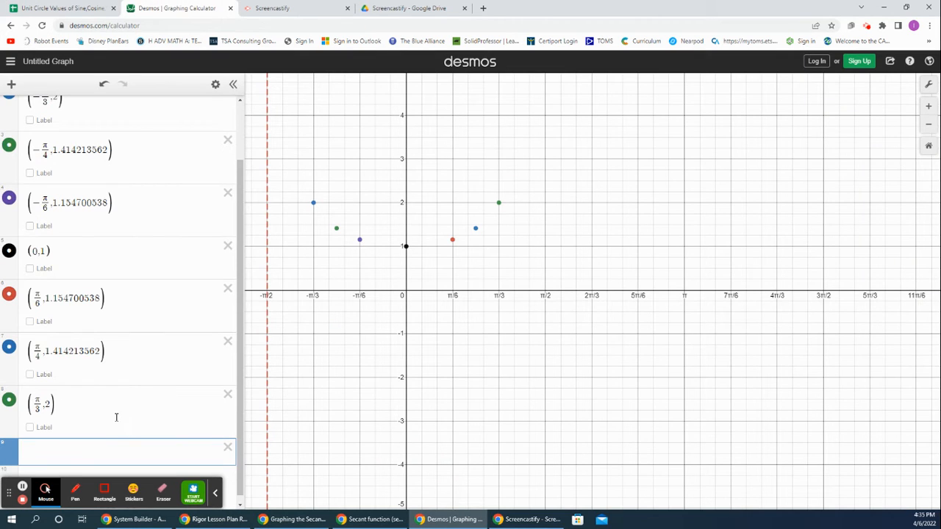
Step: Add the vertical line x = π/2 in the empty expression line below the point (π/3, 2)
text(x=pi/)
text(2)
key(Return)
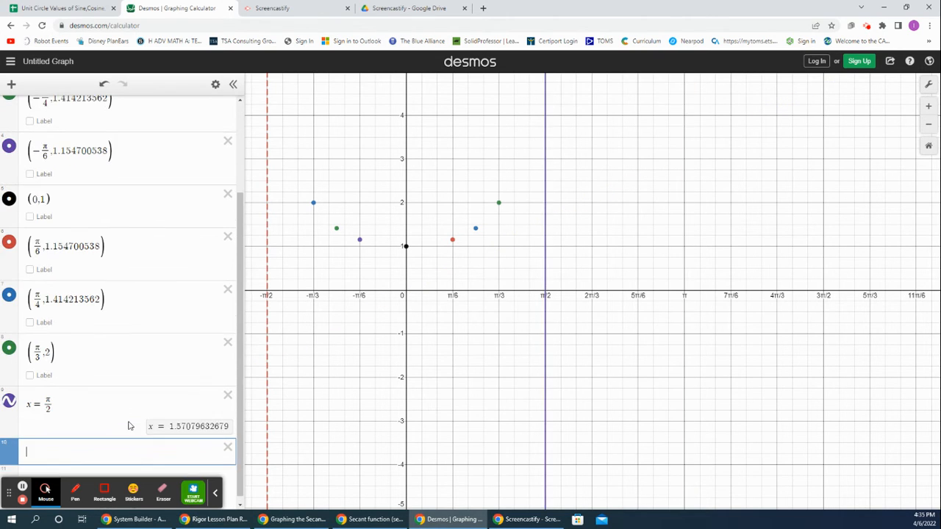
Step: Style the line x = π/2 as a red dashed asymptote and finish editing the expression list
click(73, 408)
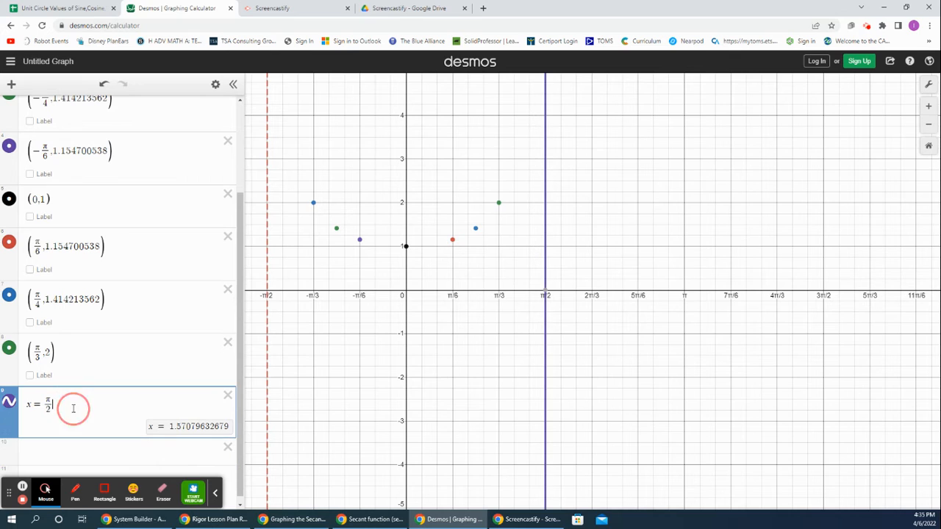
click(215, 84)
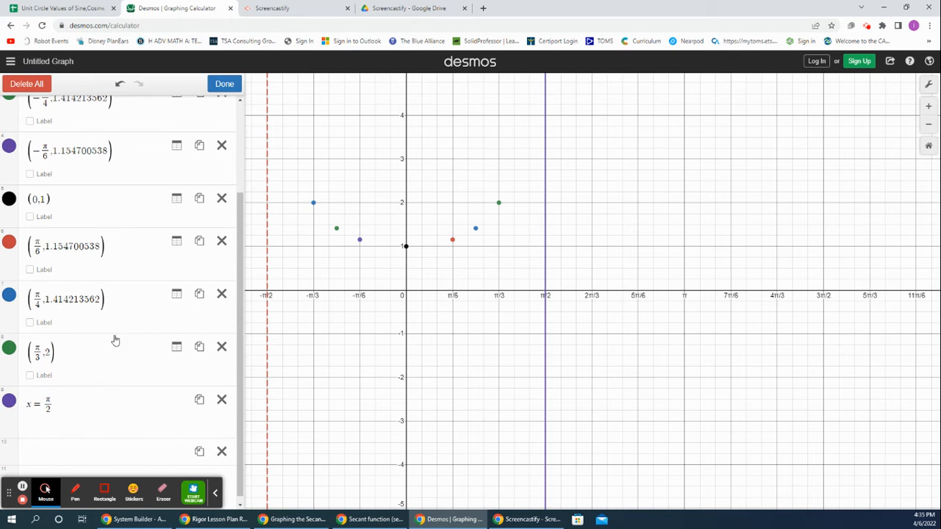
click(9, 403)
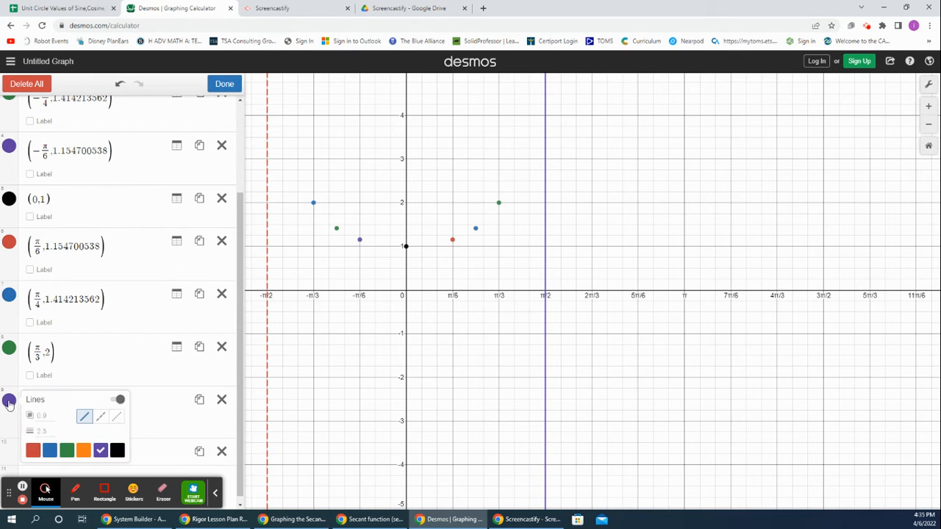
click(32, 450)
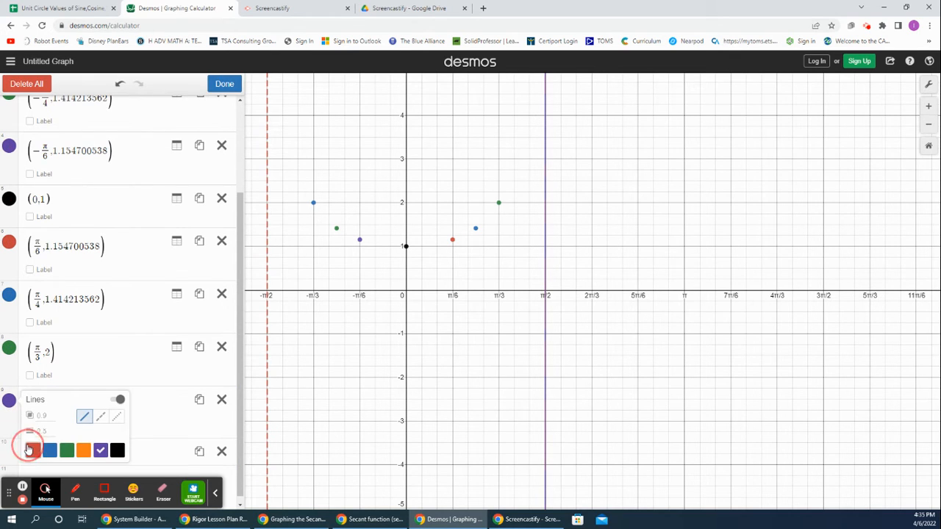
click(100, 417)
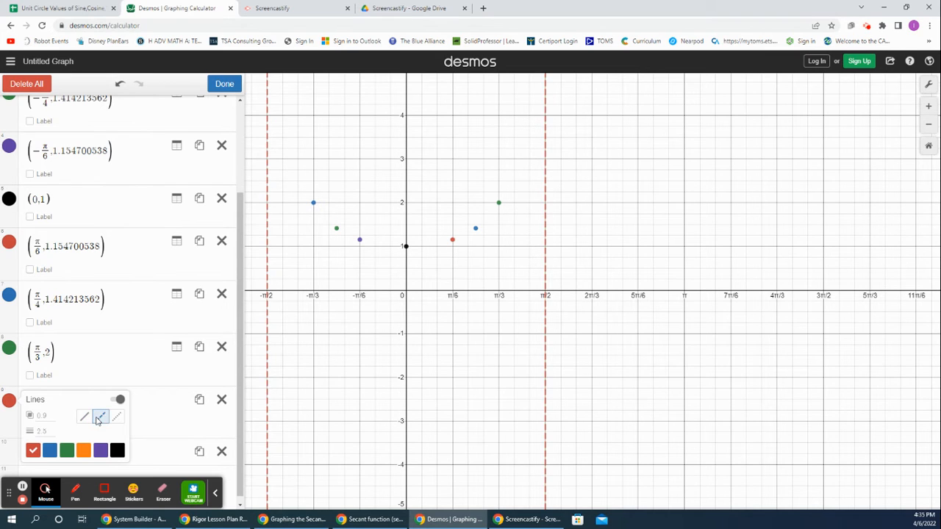
click(224, 85)
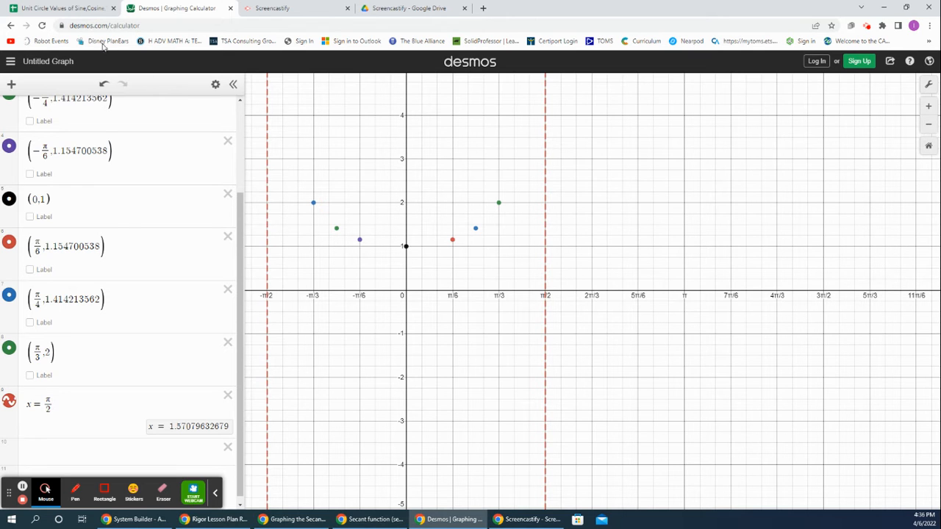
Step: Switch to the unit circle spreadsheet and copy the secant value for the angle 2pi/3
click(67, 5)
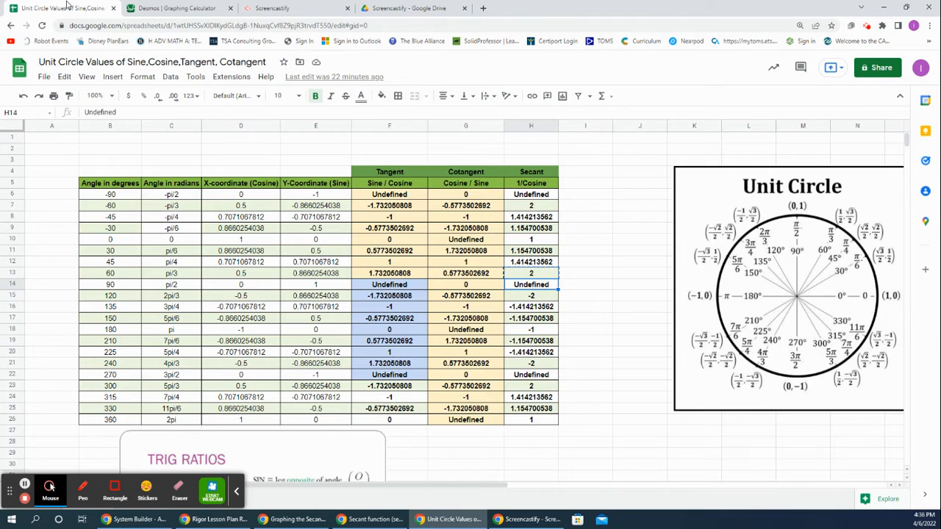
click(516, 298)
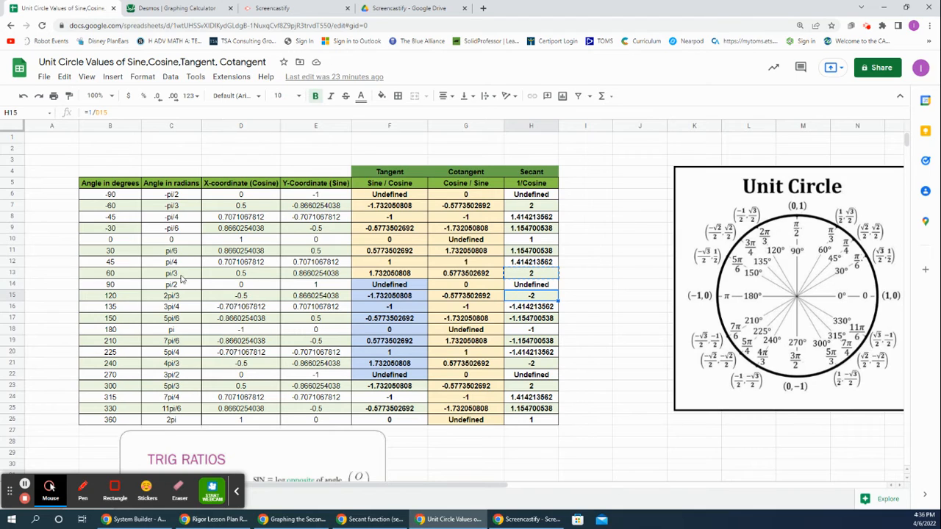
right_click(542, 298)
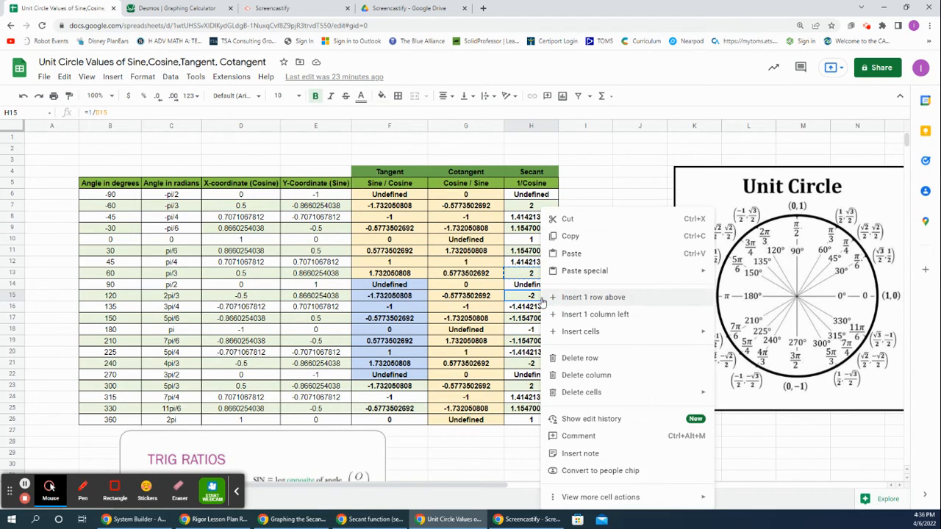
click(561, 241)
Step: Switch to Desmos and plot the point (2π/3, -2) in the next empty expression line
click(192, 8)
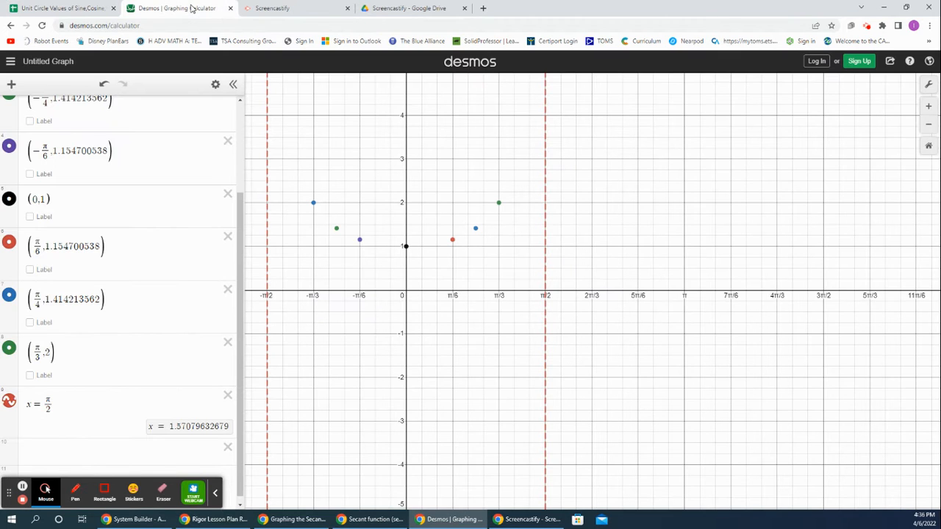
click(89, 448)
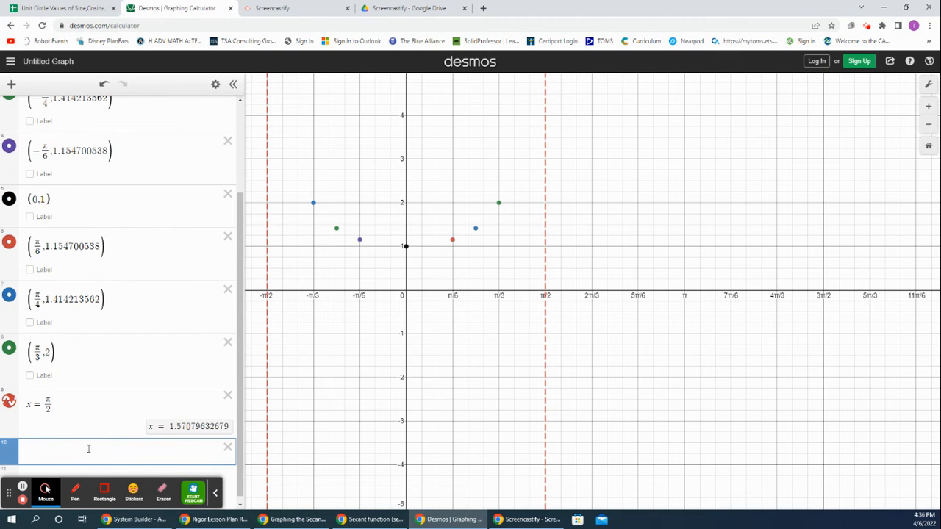
text((2pi/3)
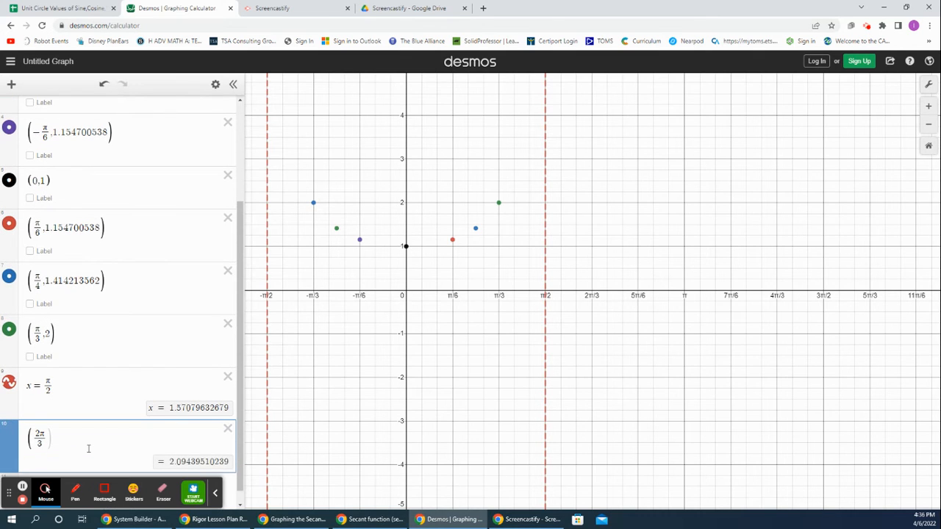
text(,-2)
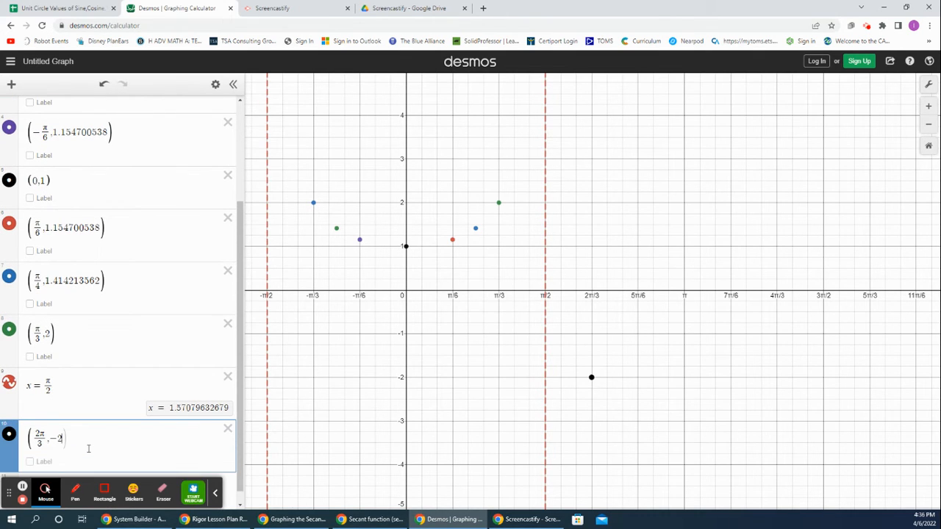
key(Return)
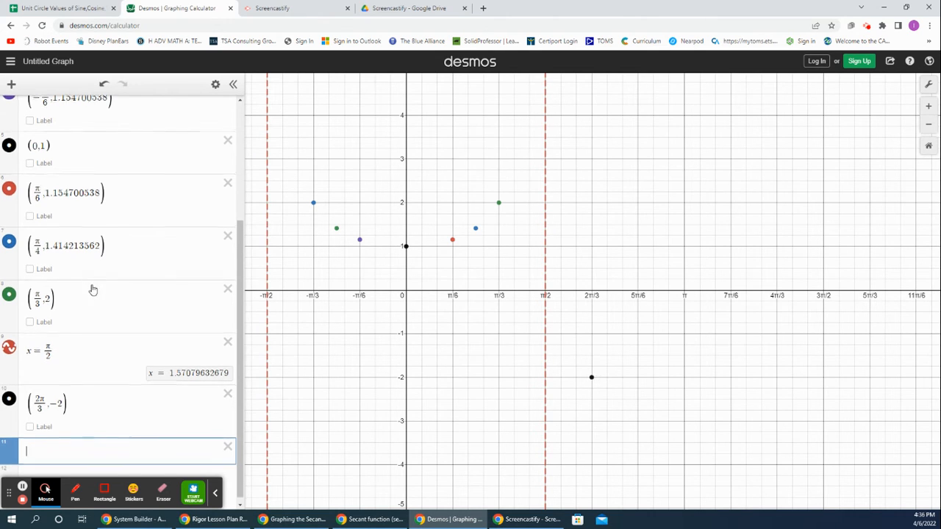
Step: Switch to the unit circle spreadsheet and copy the secant value for the angle 3pi/4
scroll(93, 288, down, 1)
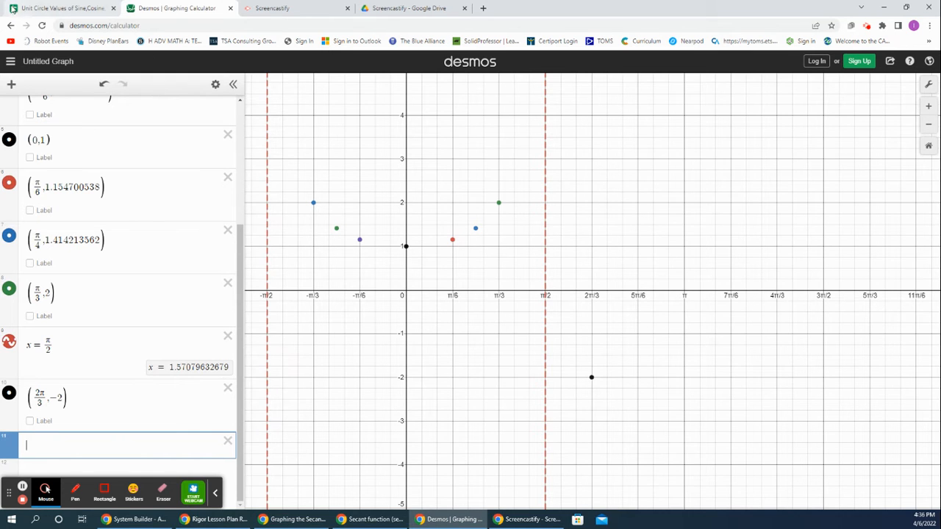
click(59, 8)
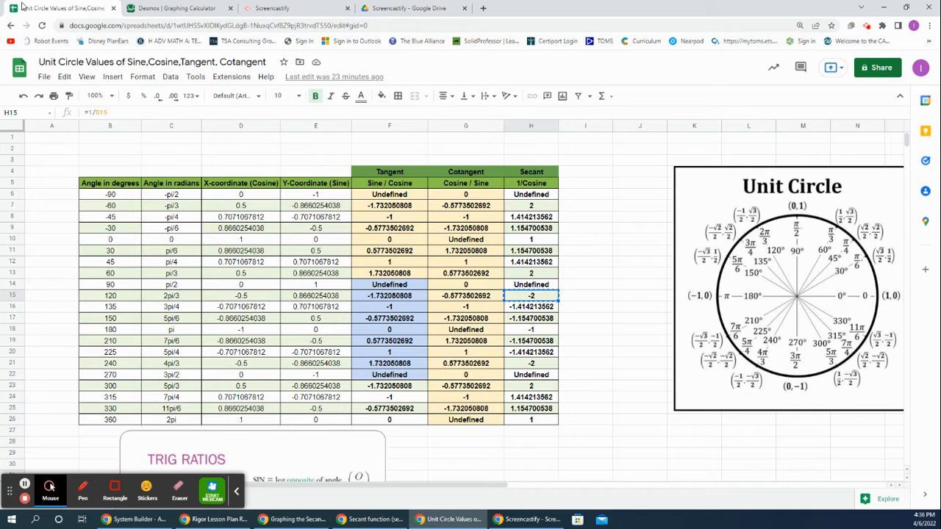
click(189, 310)
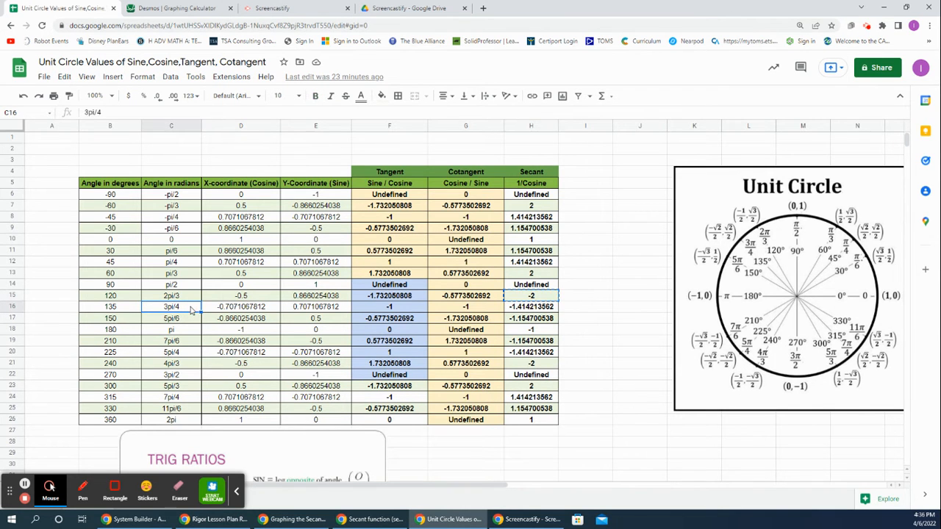
click(529, 309)
right_click(529, 310)
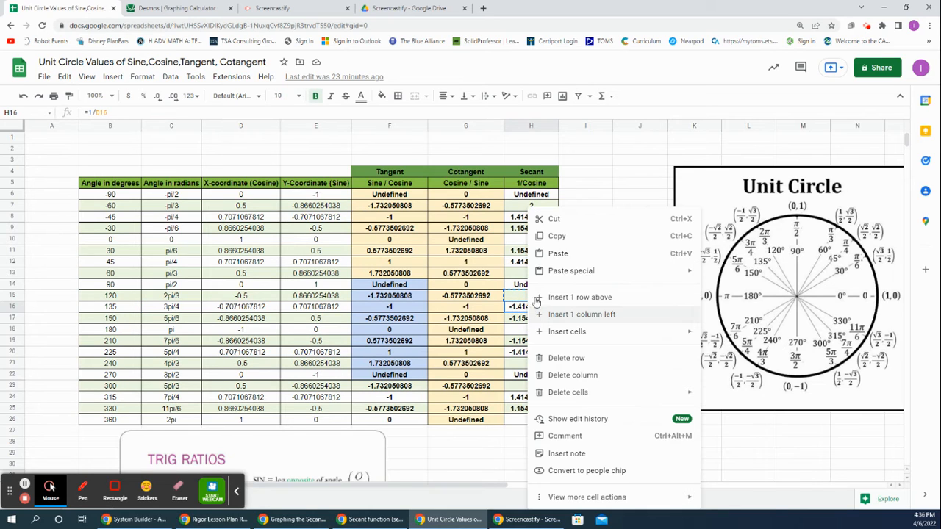
click(549, 242)
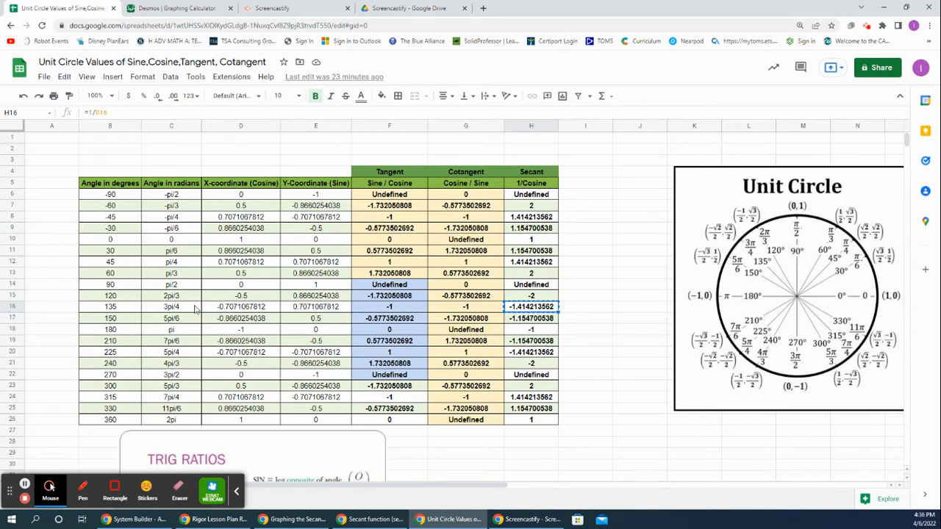
Step: Switch to Desmos and plot the point (3π/4, -1.414213562), pasting the copied secant value as the y-coordinate
click(158, 11)
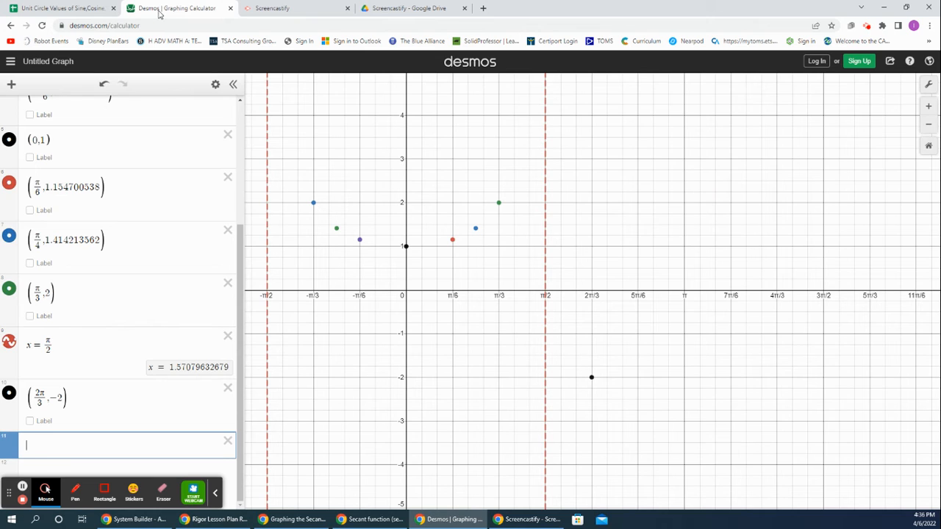
text((3pi/)
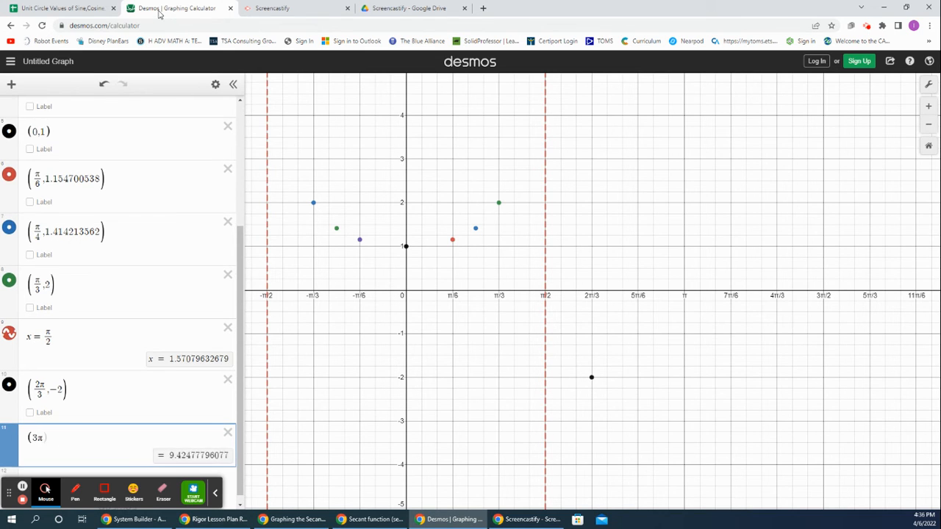
text(4)
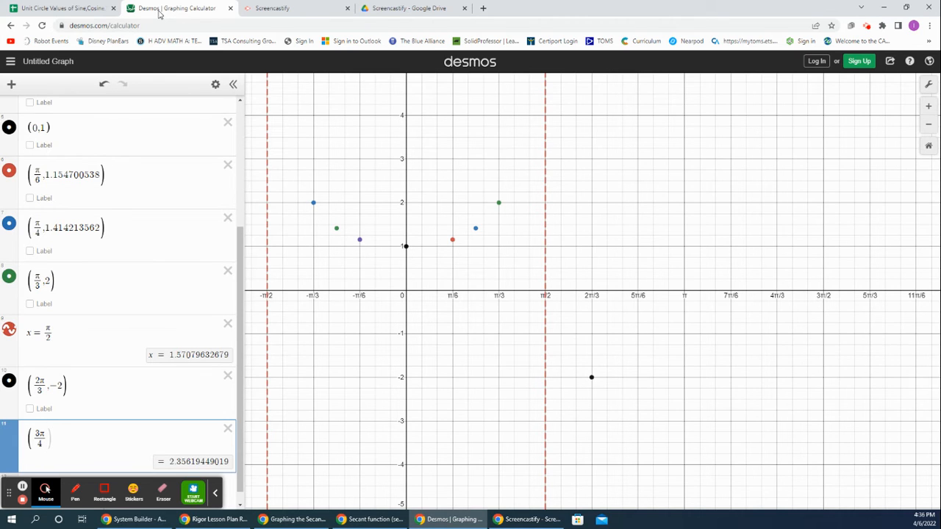
text(,)
text(-1.414213562)
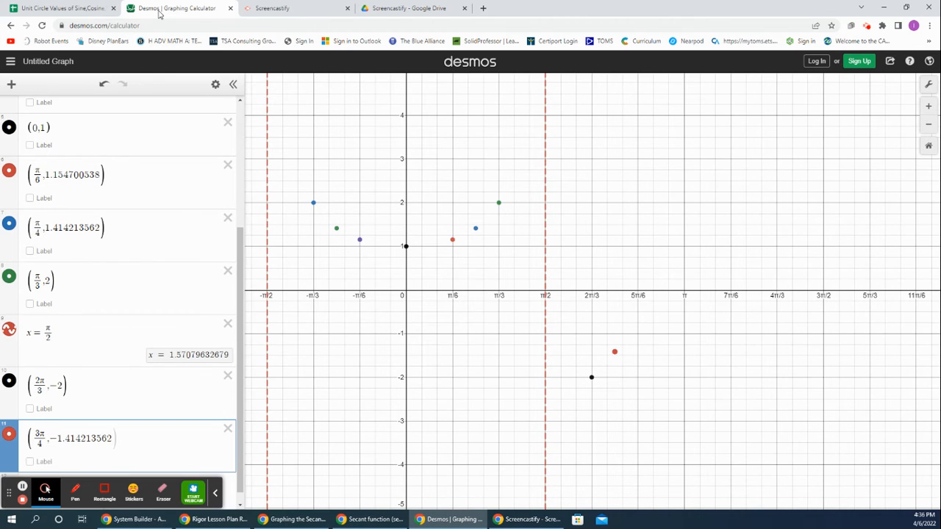
key(Return)
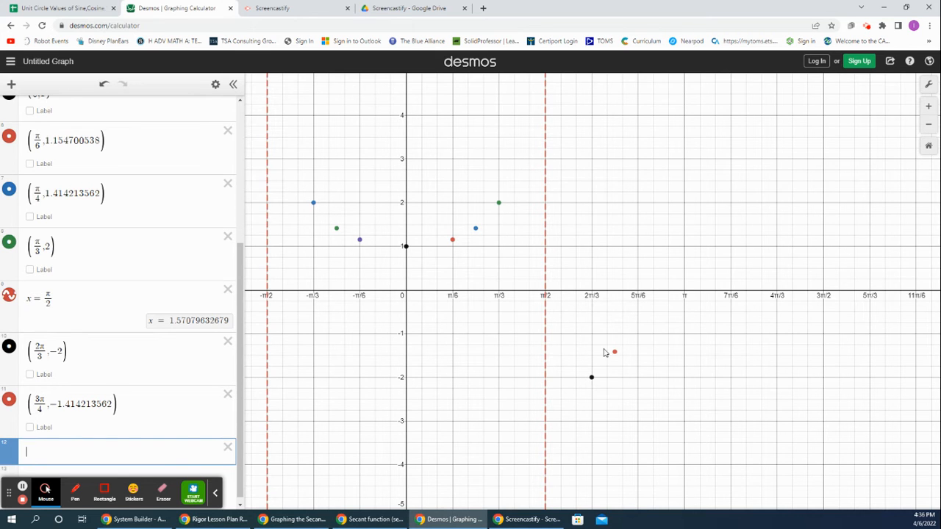
Step: Switch to the unit circle spreadsheet and copy the secant value for the angle 5pi/6
click(74, 10)
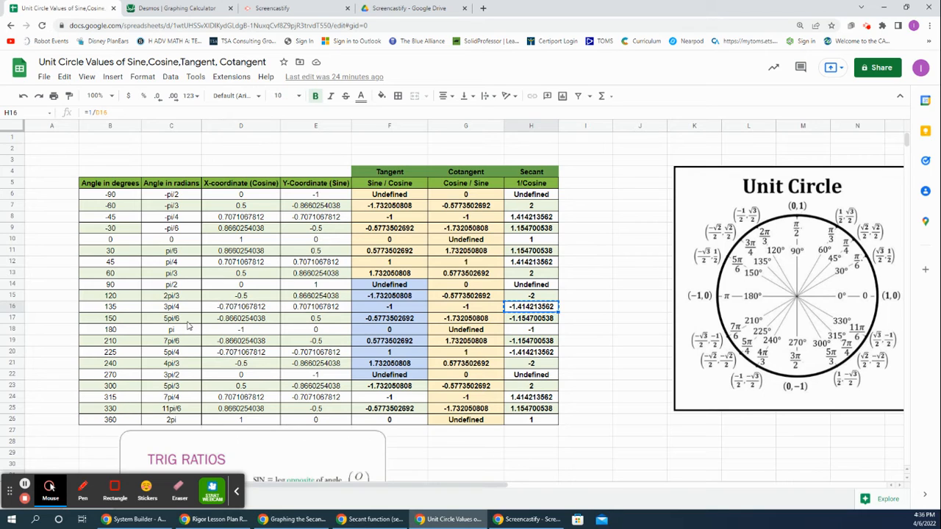
click(542, 322)
right_click(542, 323)
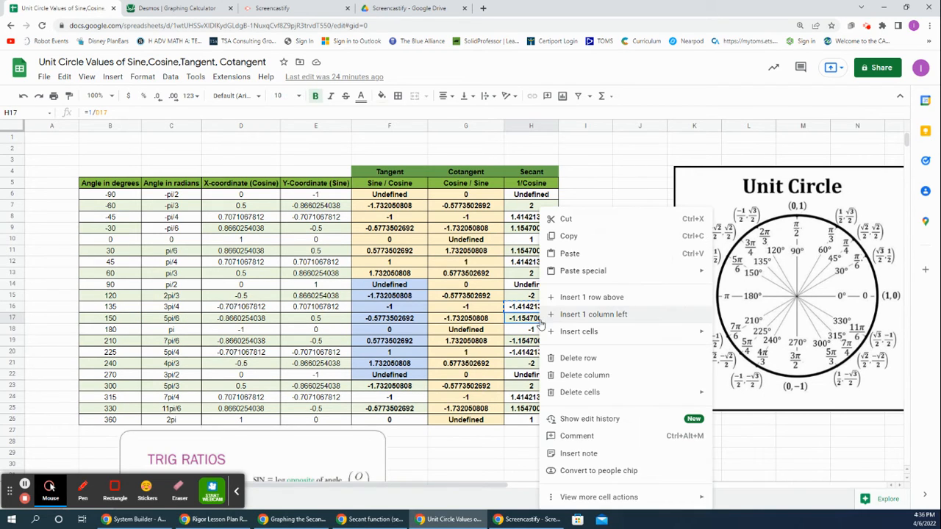
click(562, 234)
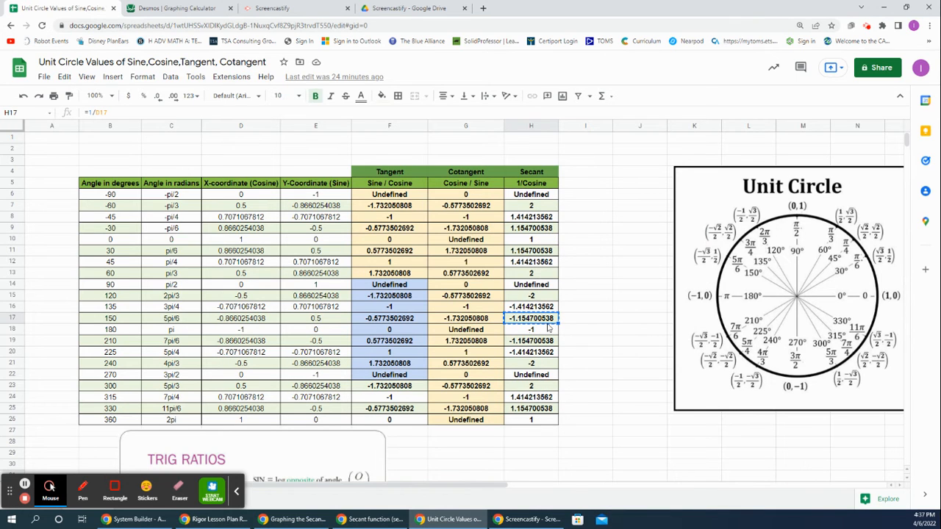
Step: Switch to Desmos and plot the point (5π/6, -1.154700538), pasting the copied secant value as the y-coordinate
click(175, 7)
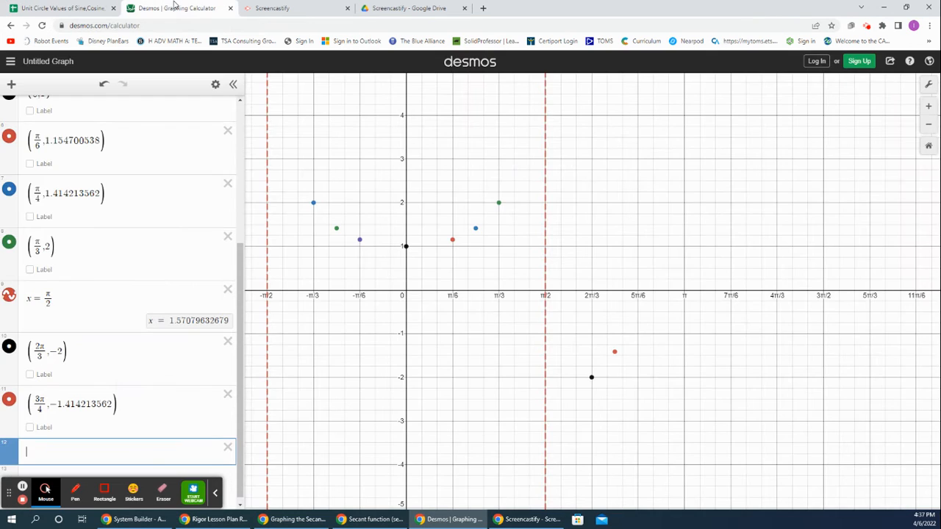
text((5pi)
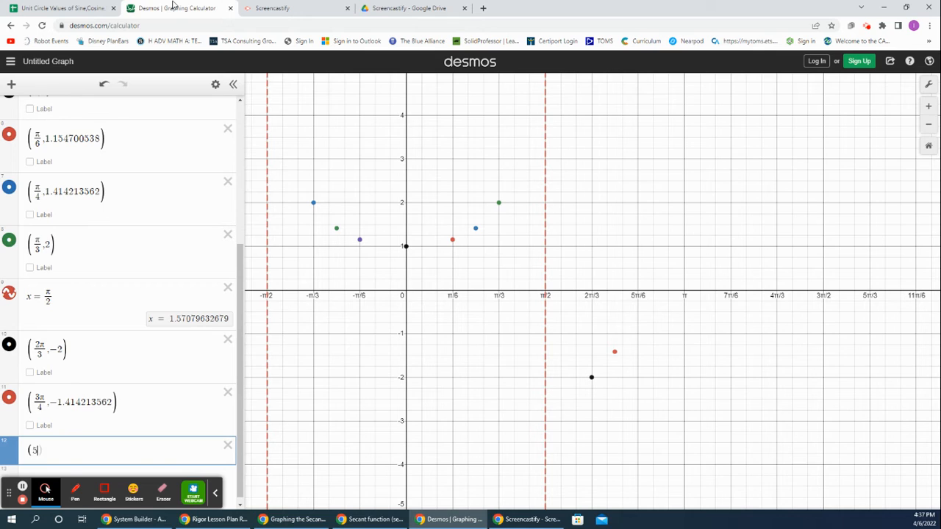
text(/6)
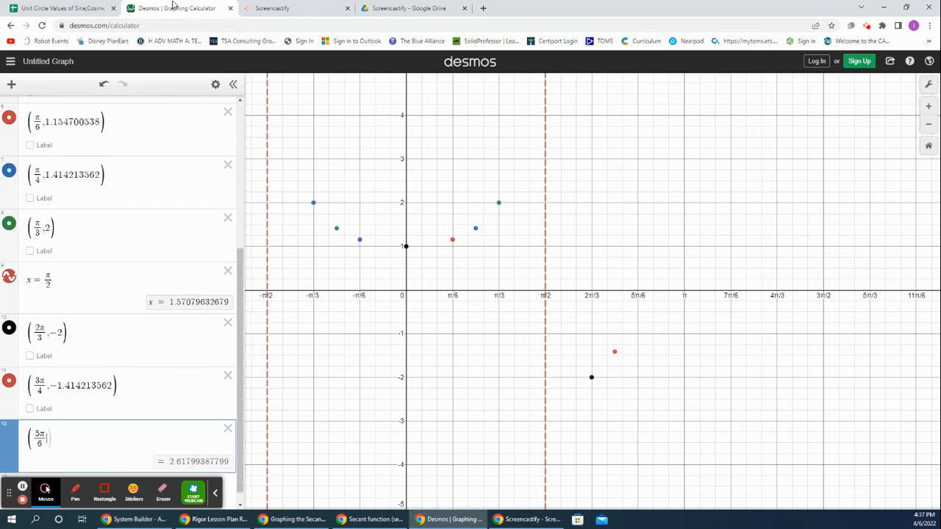
text(,)
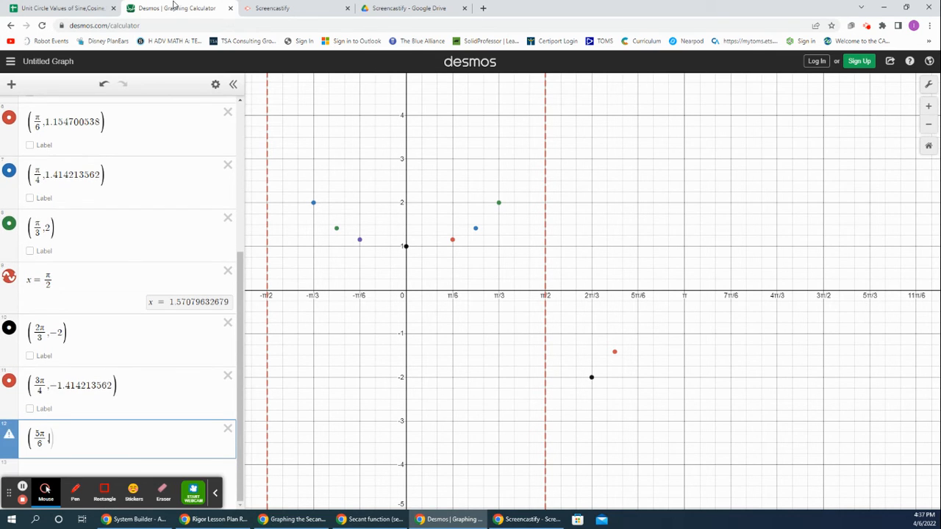
key(ctrl+v)
key(Return)
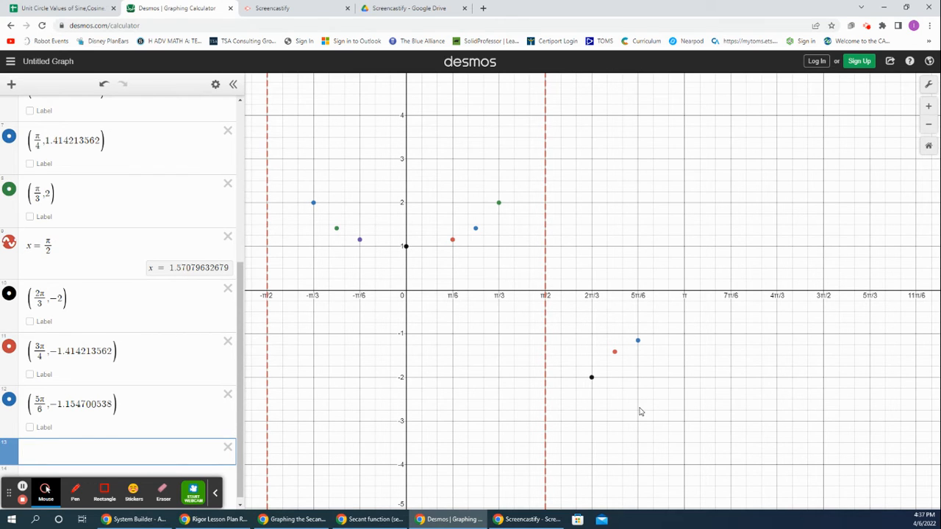
Step: Switch to the unit circle spreadsheet and copy the secant value for the angle pi
click(73, 8)
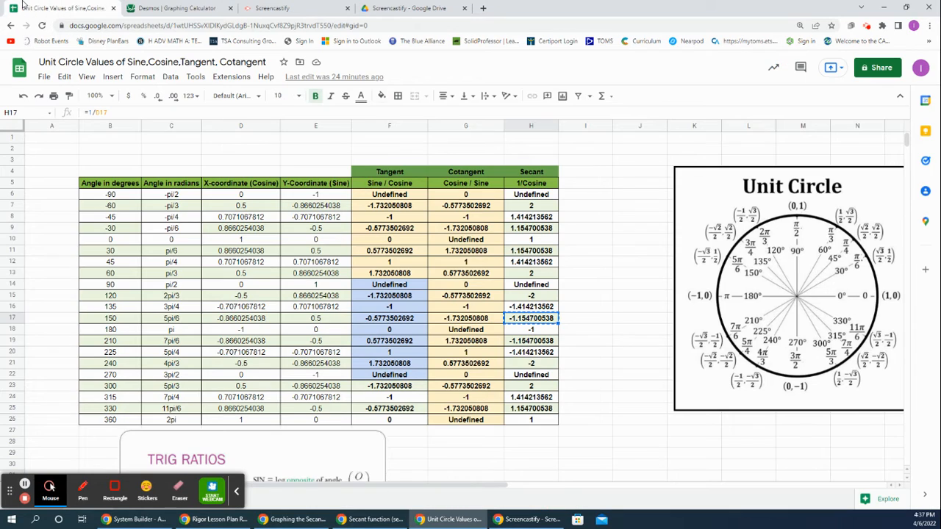
click(182, 335)
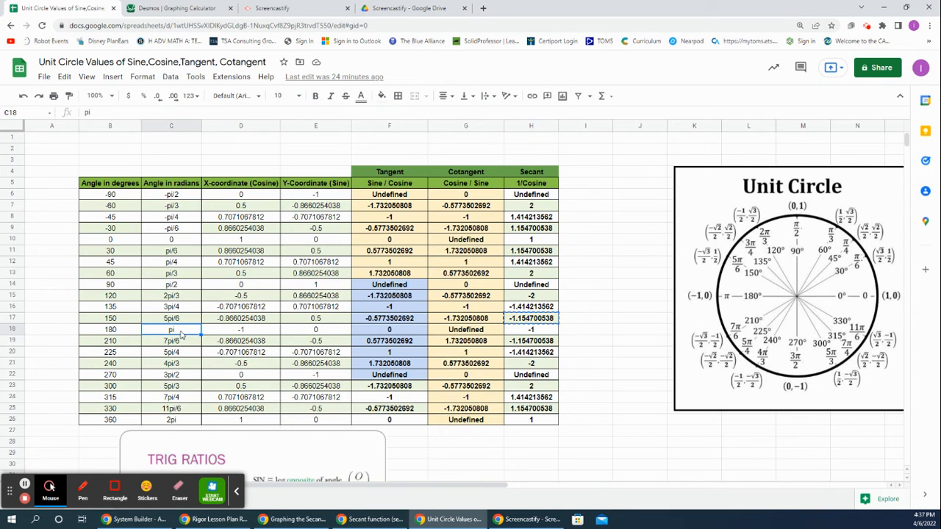
click(529, 332)
right_click(529, 333)
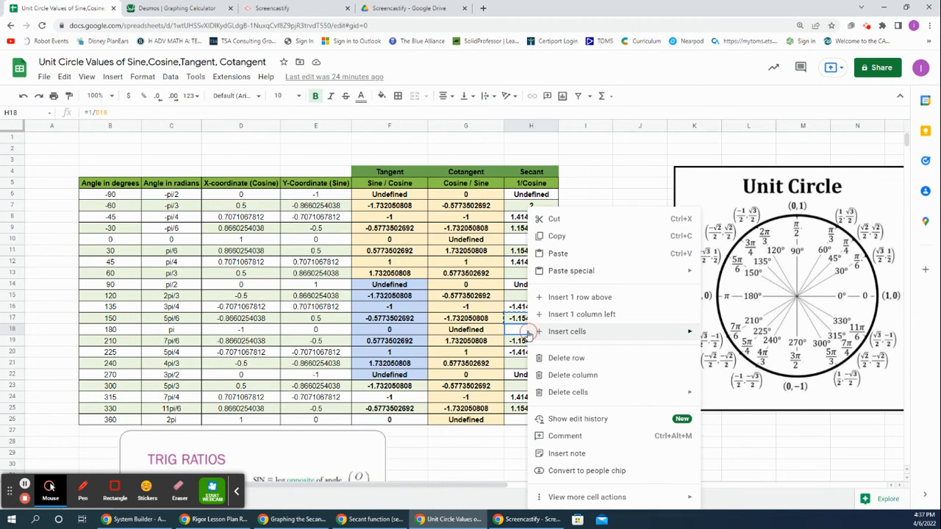
click(558, 245)
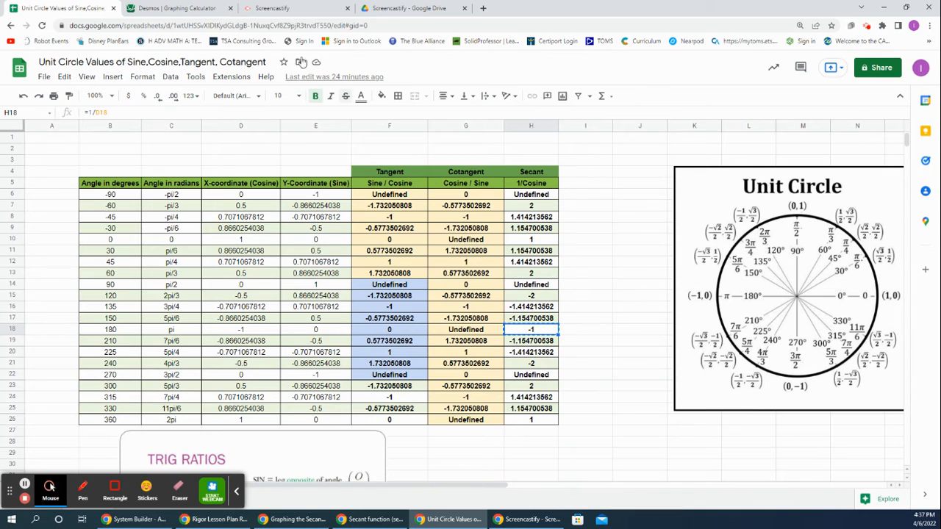
Step: Switch to Desmos and plot the point (π, -1) as a new expression
click(180, 8)
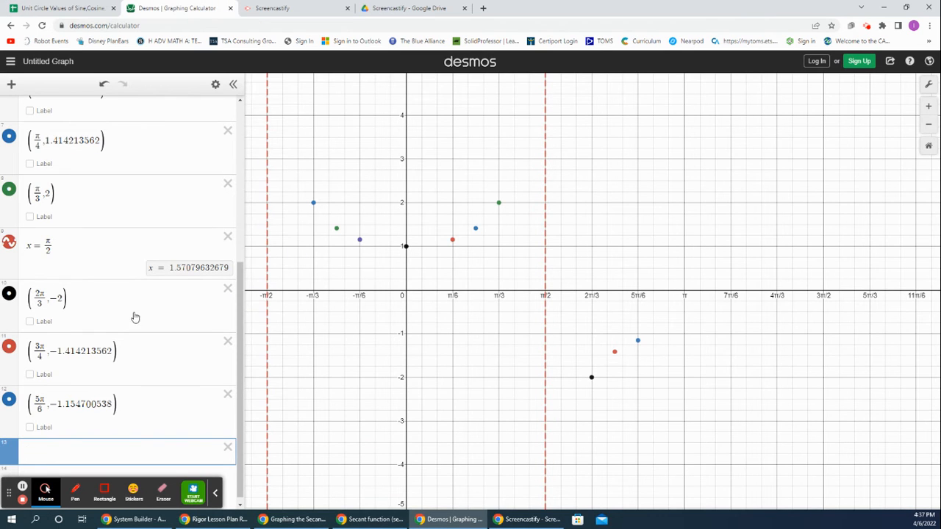
text(()
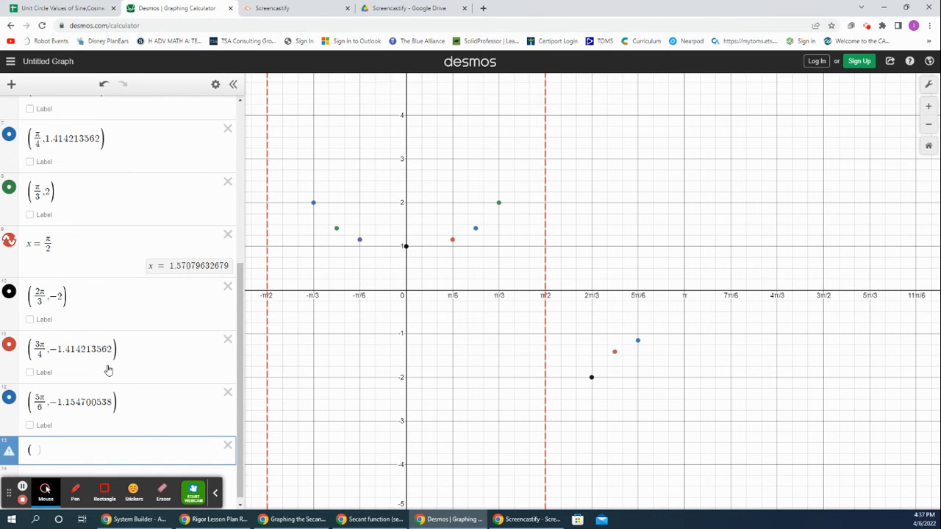
text(pi,-1)
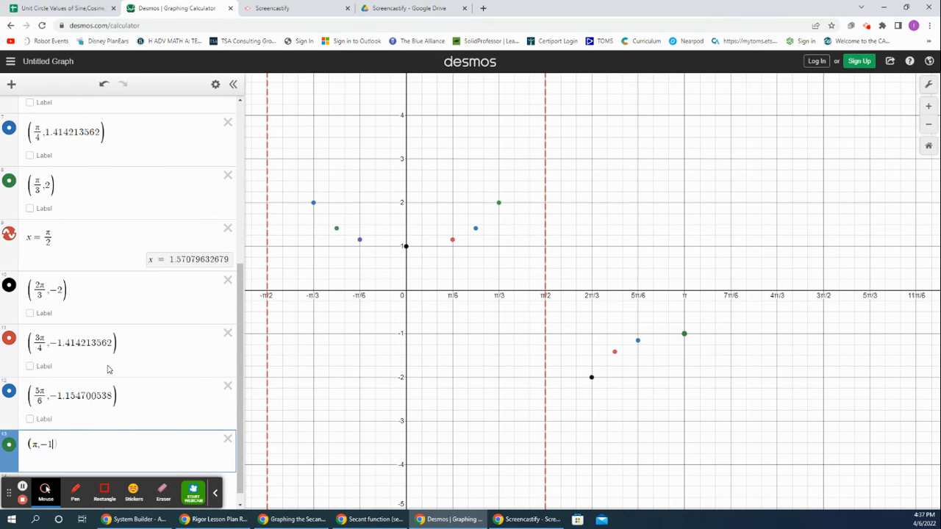
key(Return)
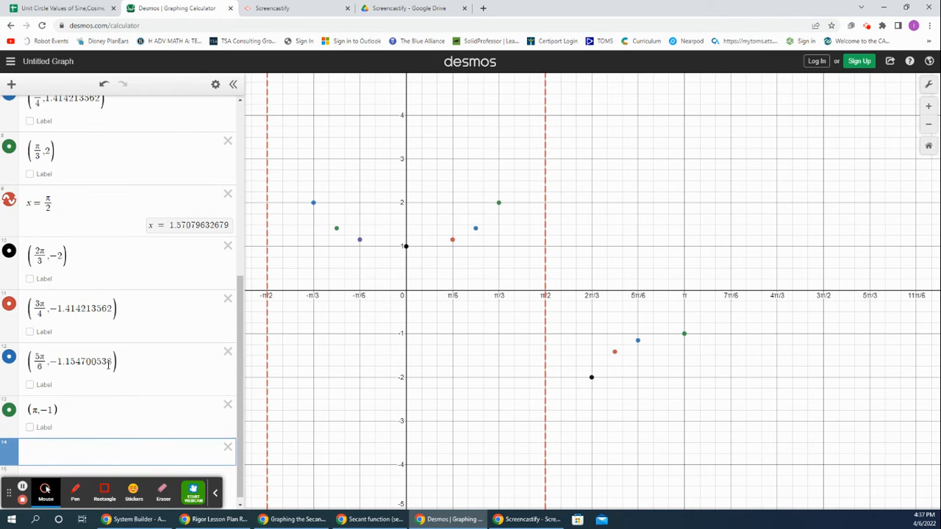
Step: Switch to the unit circle spreadsheet and copy the secant value for the angle 7pi/6
click(70, 9)
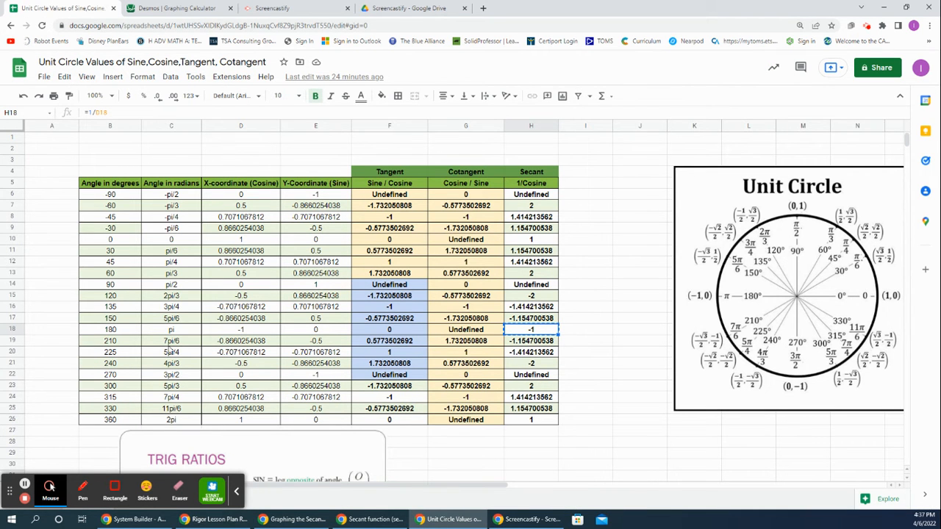
click(532, 342)
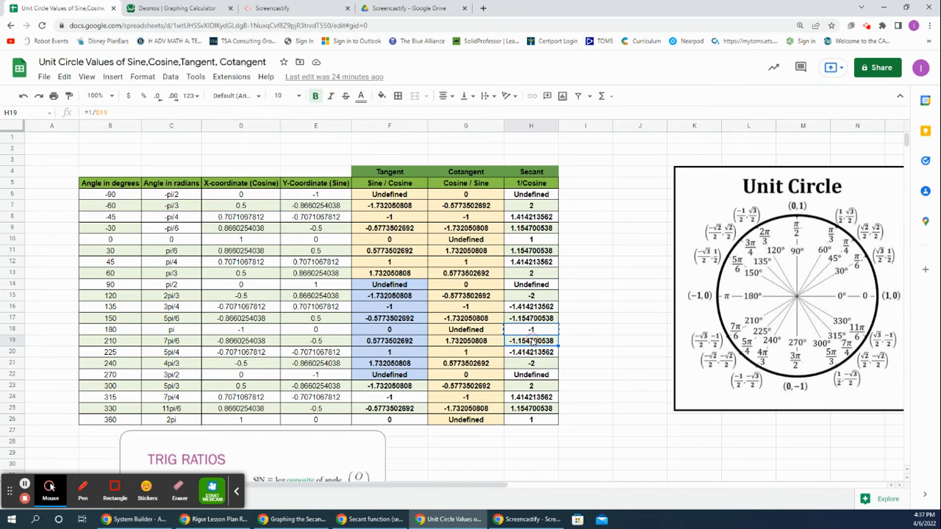
right_click(532, 341)
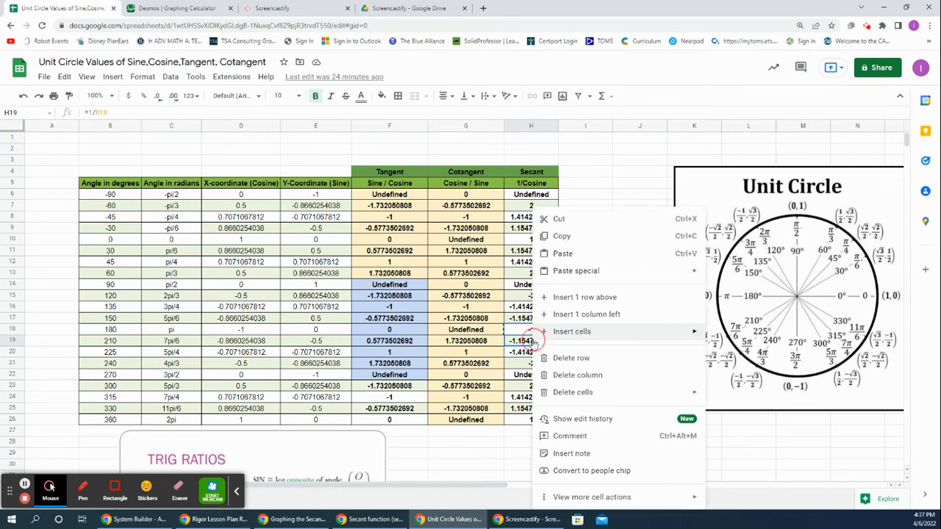
click(557, 233)
Step: Switch to Desmos and plot the point (7π/6, -1.154700538), pasting the copied secant value as the y-coordinate
click(187, 7)
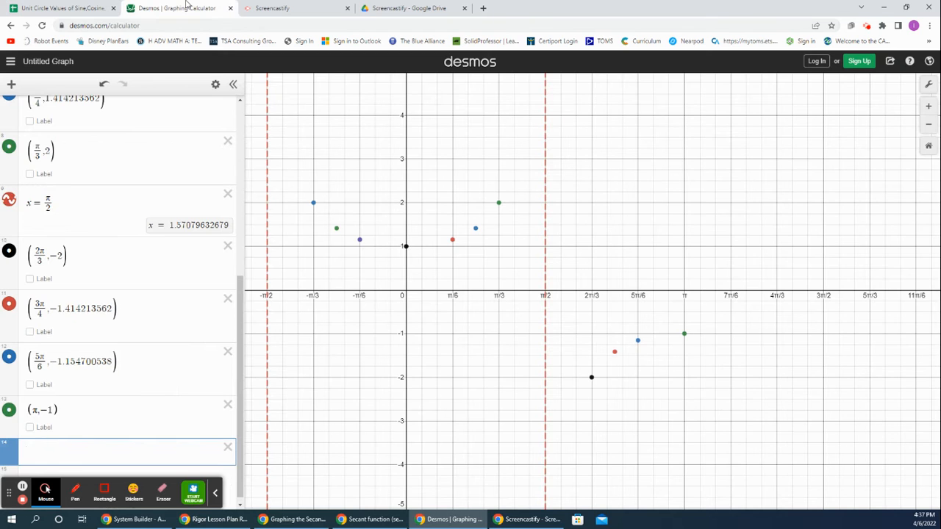
text((7pi/6)
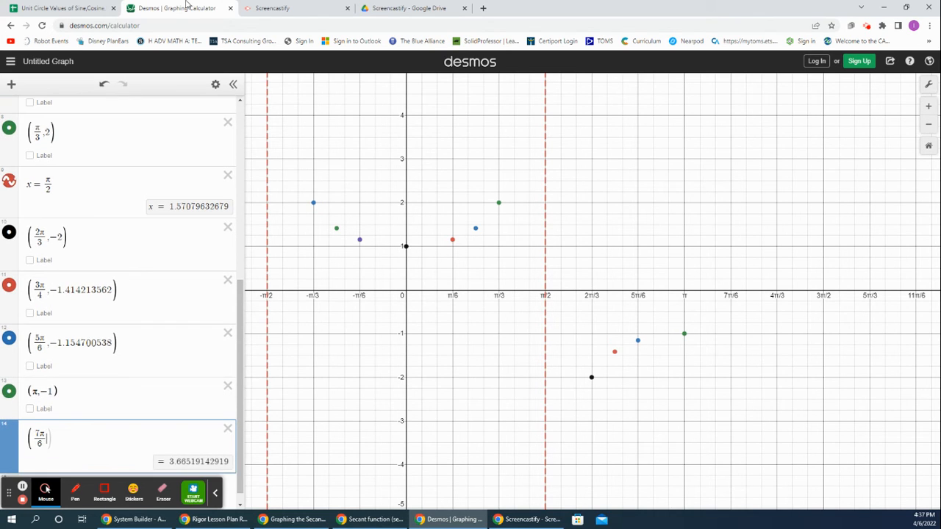
text(,)
key(ctrl+v)
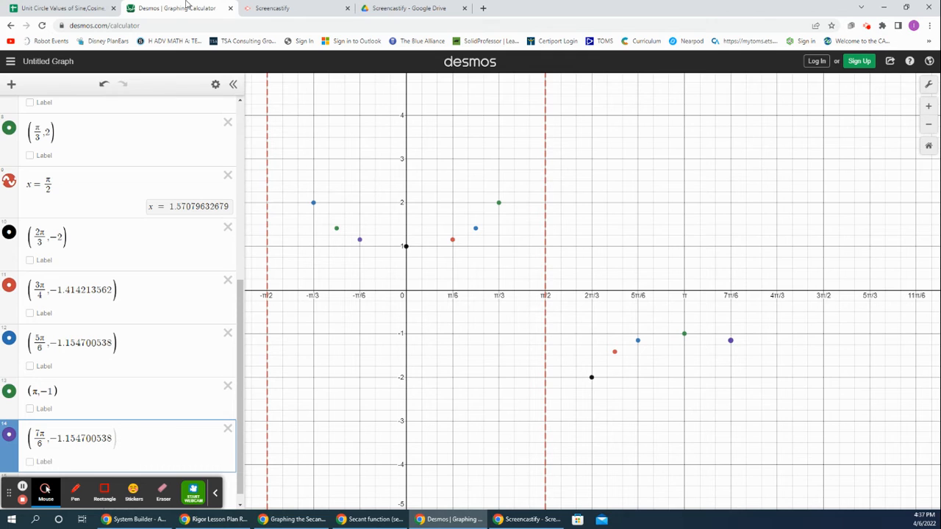
key(Return)
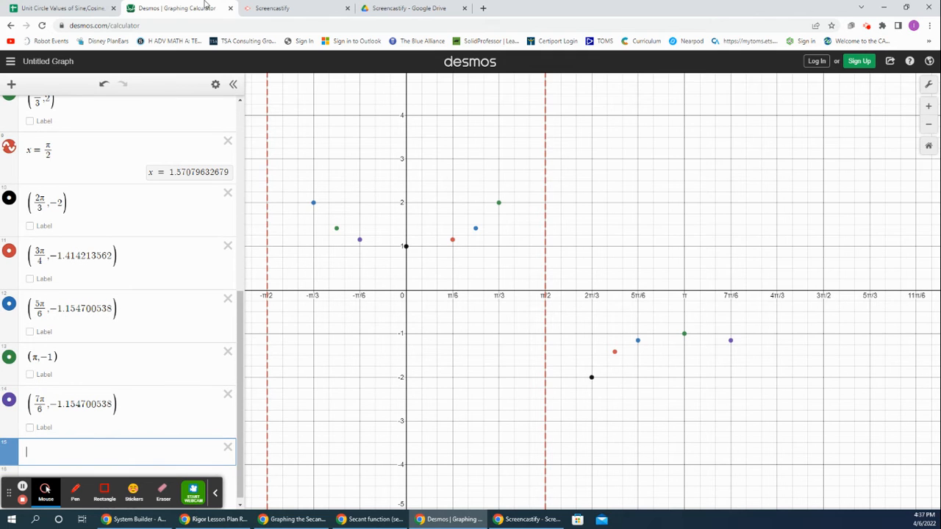
scroll(114, 281, down, 1)
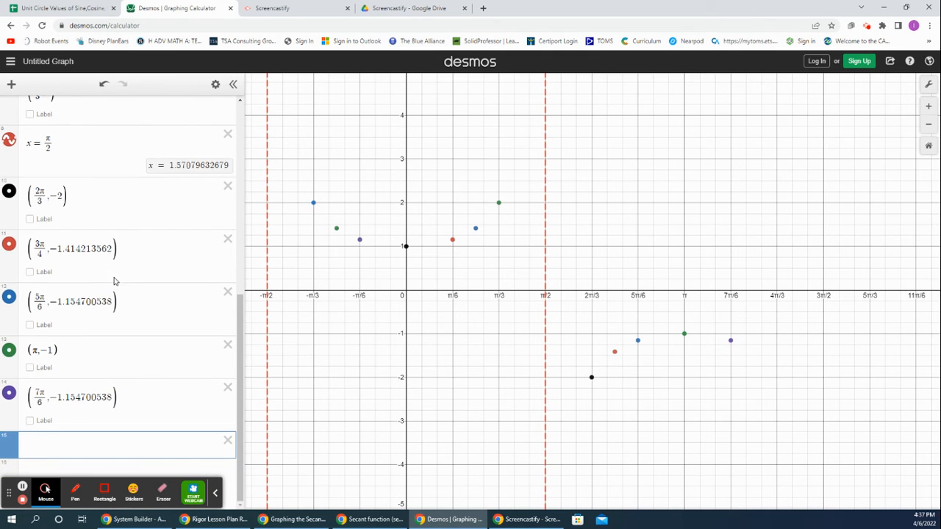
Step: Switch to the unit circle spreadsheet and copy the secant value for the angle 5pi/4
click(82, 10)
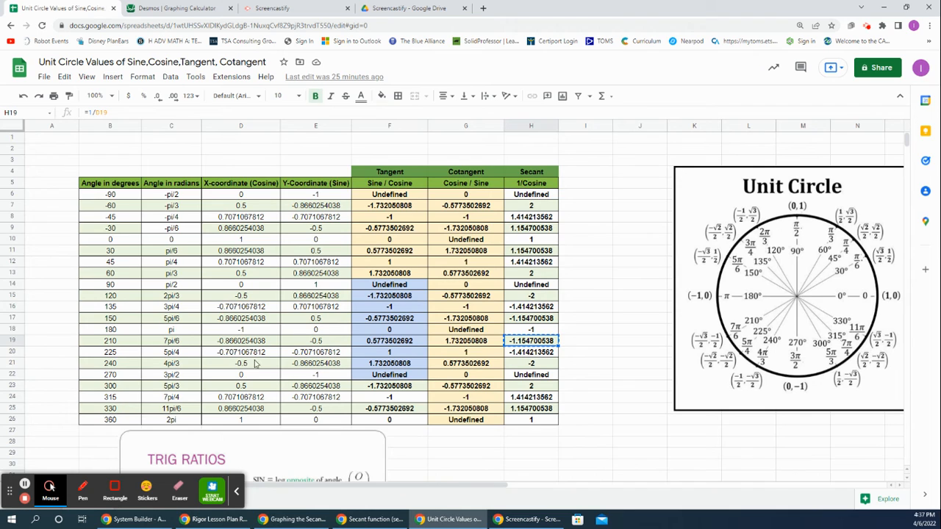
click(177, 354)
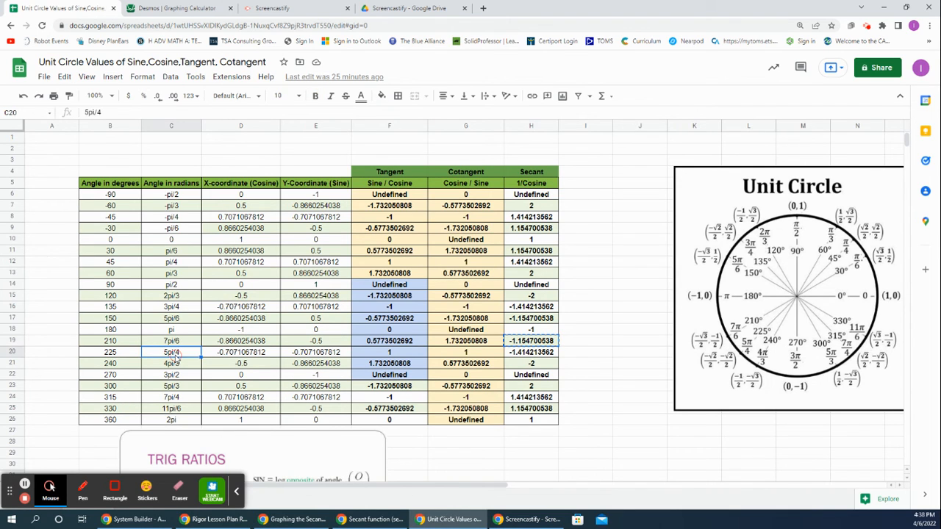
click(518, 356)
right_click(520, 355)
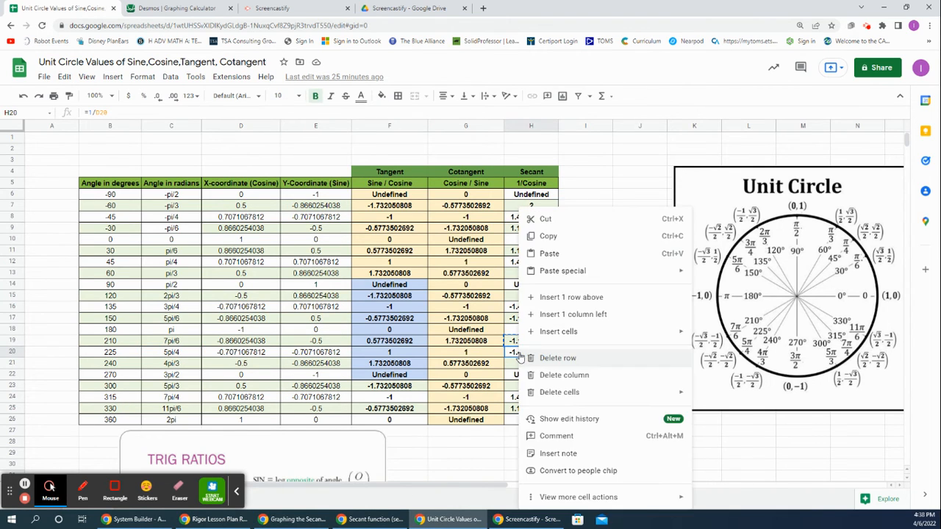
click(548, 238)
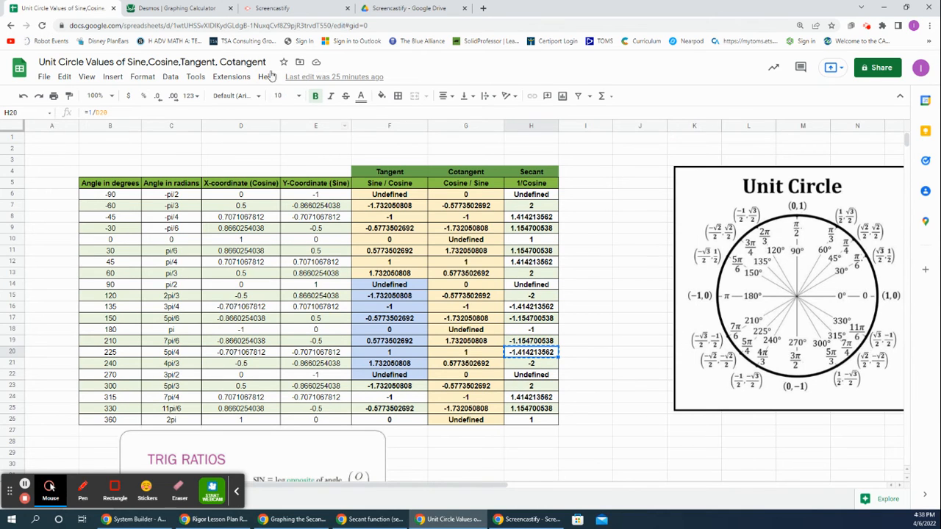
Step: Switch to Desmos and plot the point (5π/4, -1.414213562), pasting the copied secant value as the y-coordinate
click(193, 10)
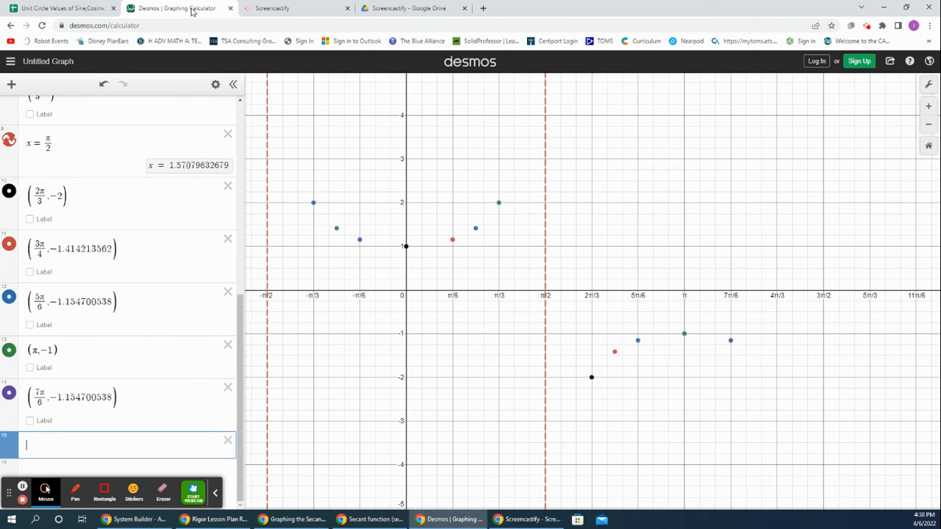
text((5pi/)
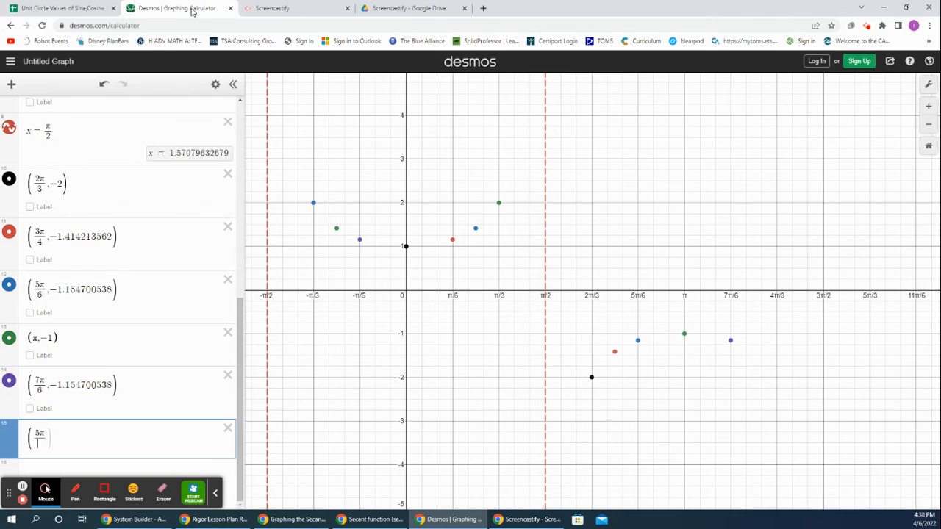
text(4)
key(Right)
text(,)
key(ctrl+v)
key(Return)
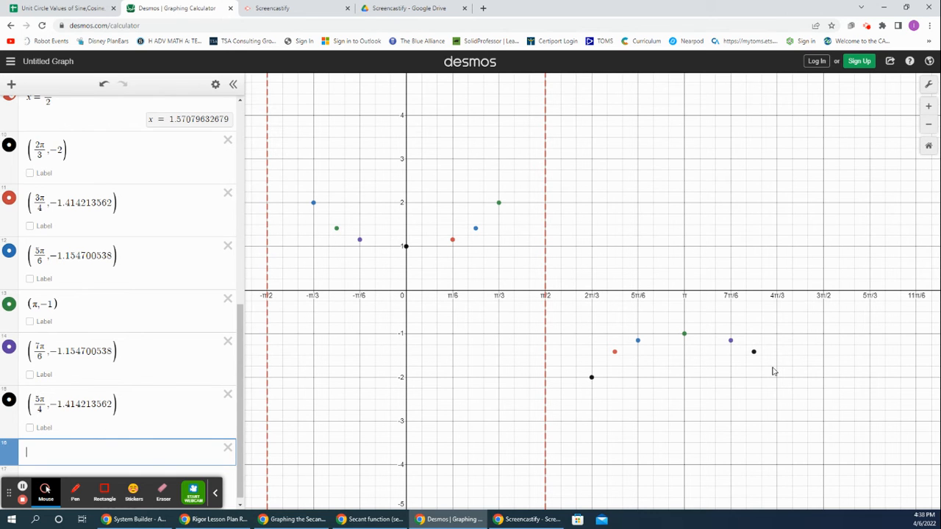
Step: Switch to the unit circle spreadsheet and copy the secant value for the angle 4pi/3
click(96, 8)
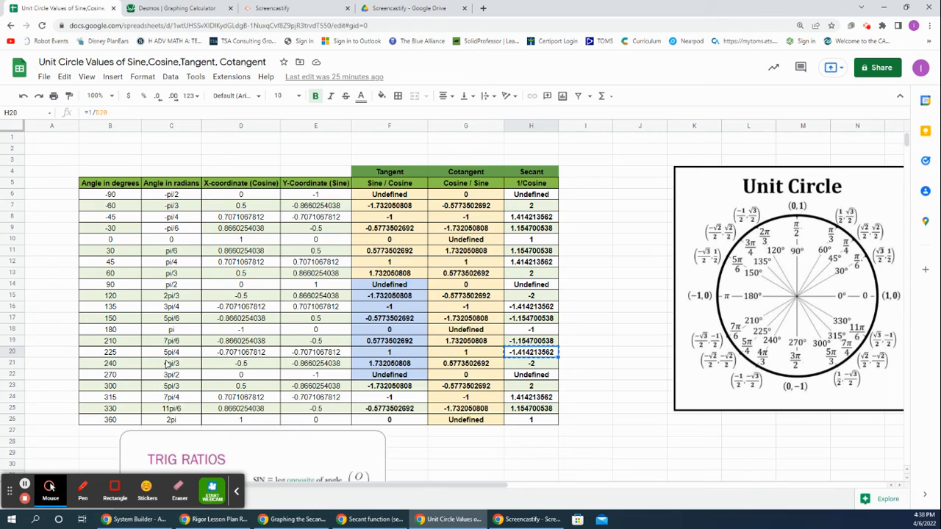
click(168, 364)
click(516, 364)
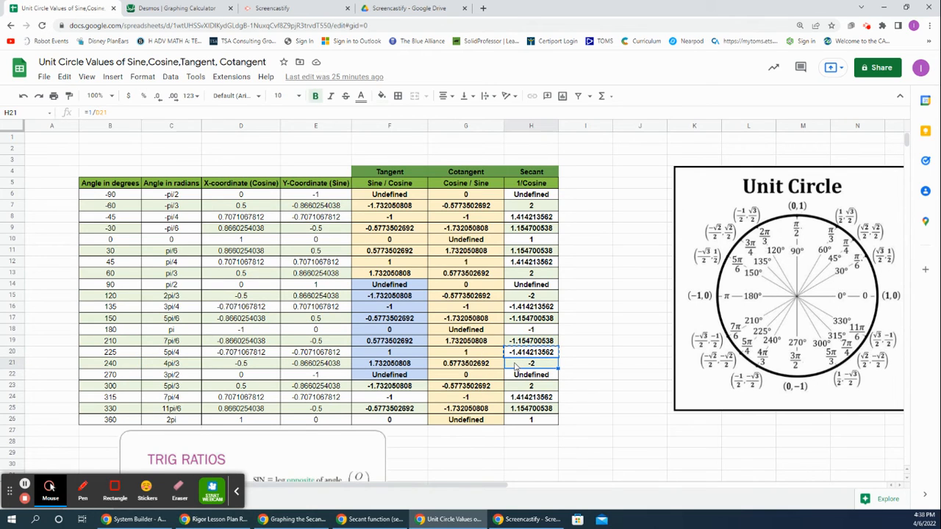
right_click(515, 365)
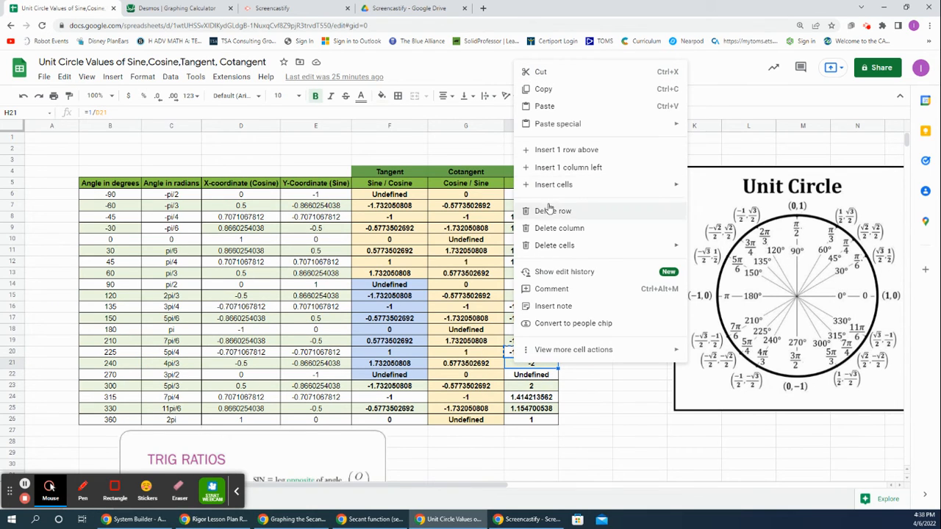
click(536, 89)
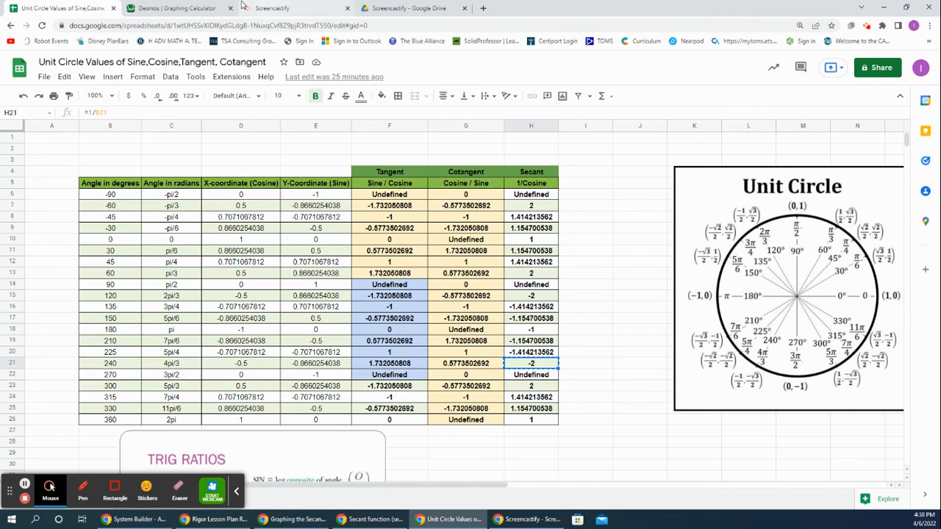
Step: Switch to Desmos and plot the point (4π/3, -2) as a new expression
click(170, 8)
text(()
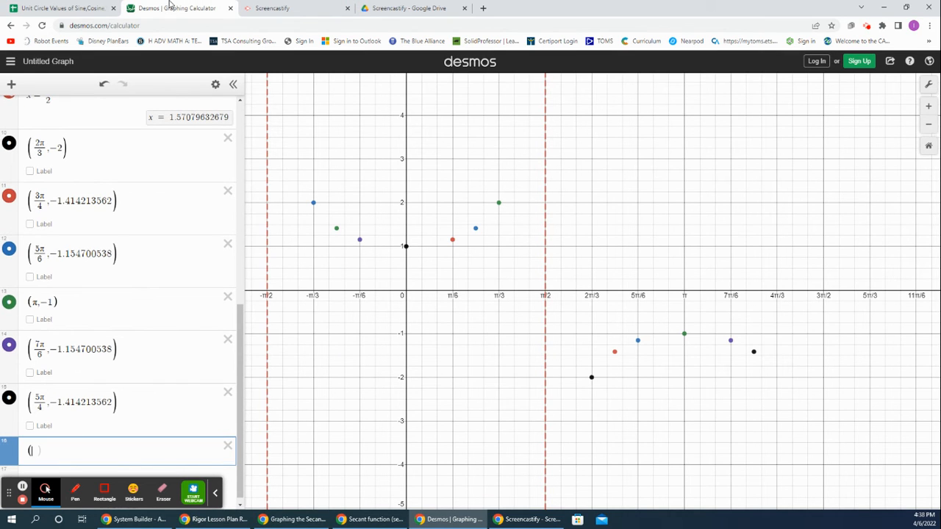
key(ctrl+v)
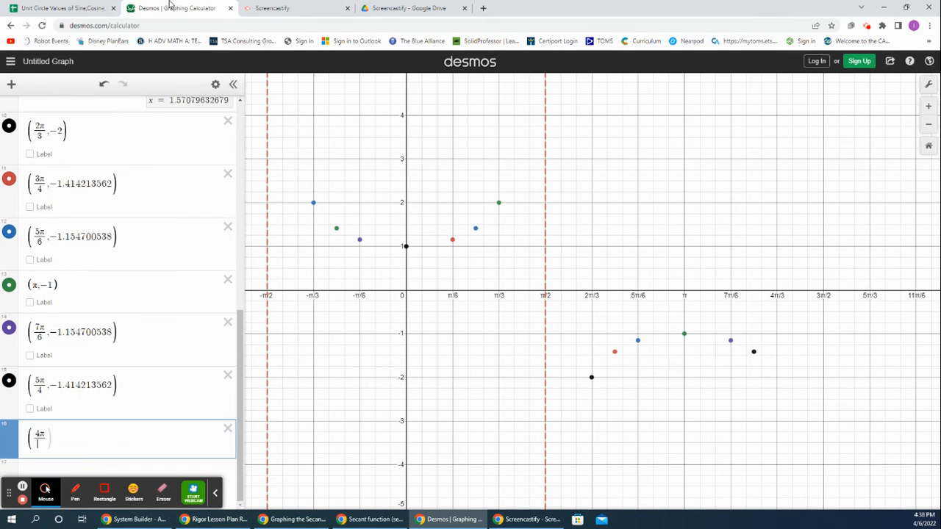
text(,-2)
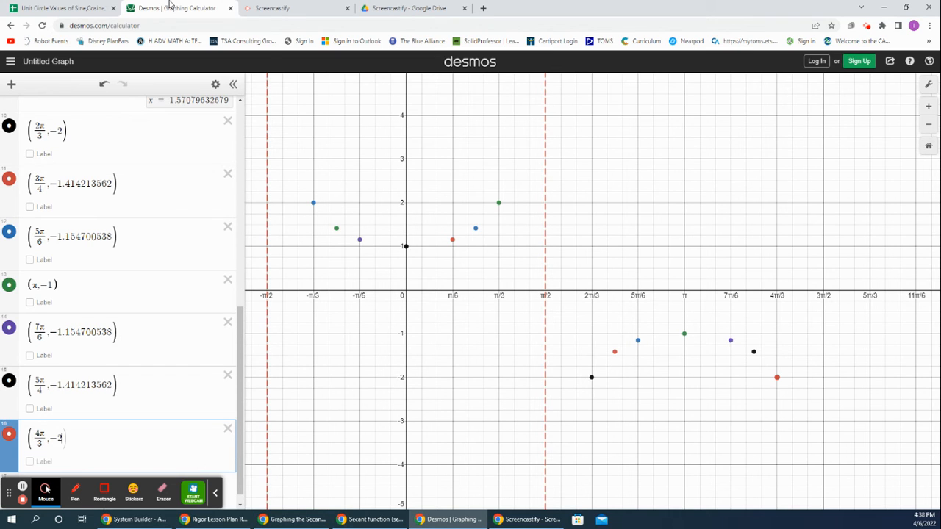
key(Return)
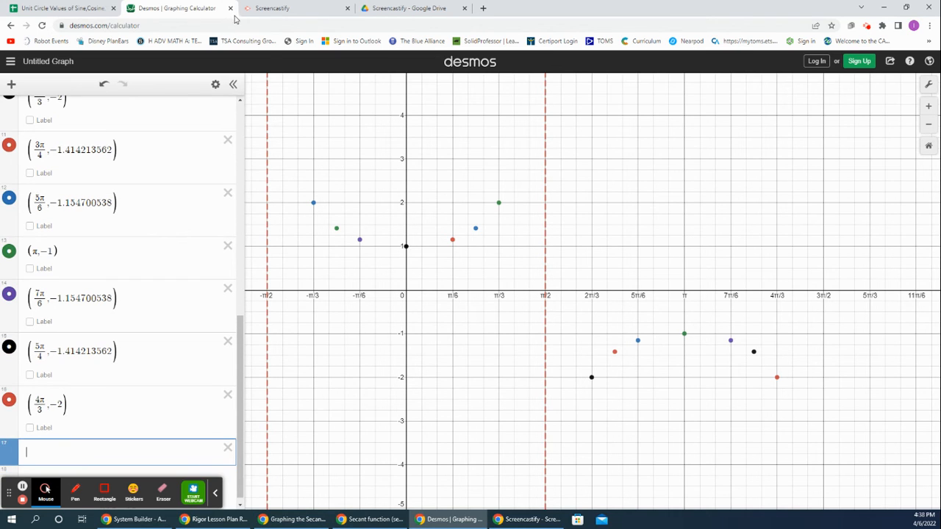
Step: Check the secant value for the angle 3pi/2 in the unit circle spreadsheet and return to Desmos
click(52, 8)
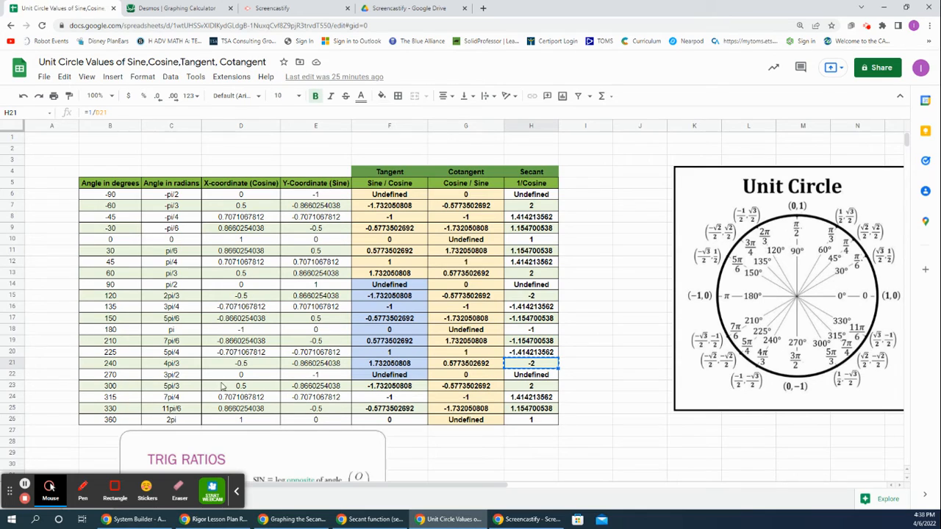
click(188, 379)
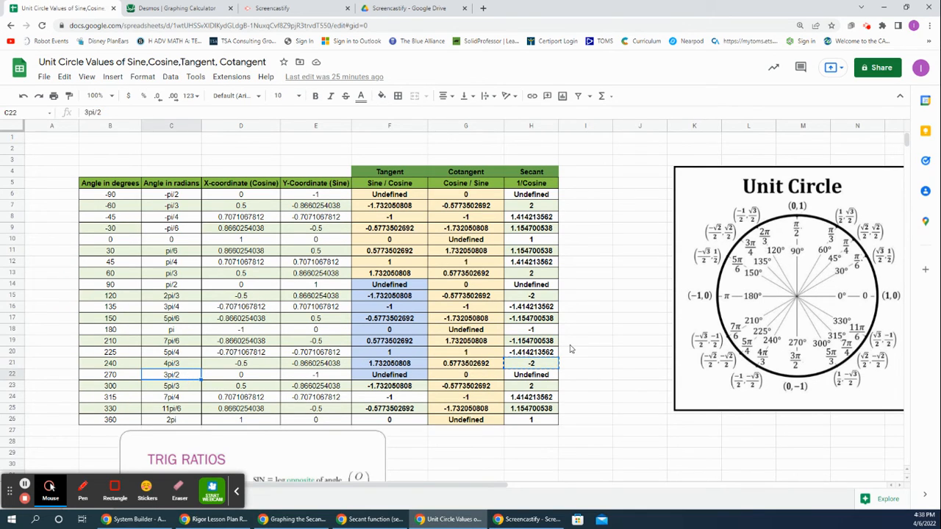
click(519, 379)
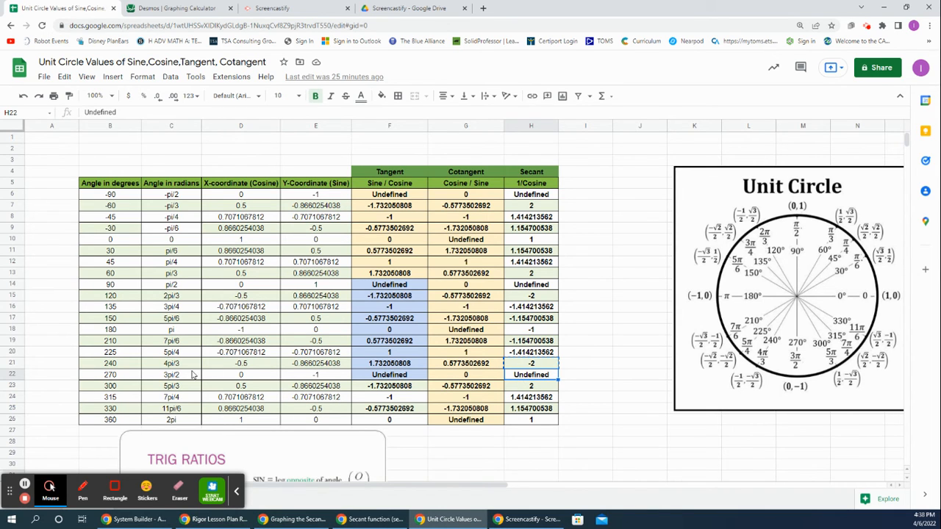
click(151, 10)
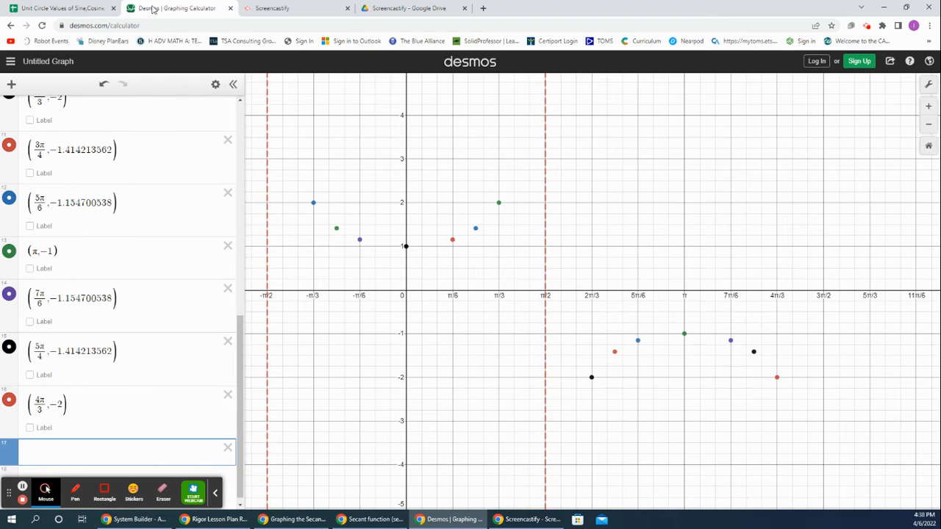
Step: Graph the vertical line x = 3π/2 as a new expression
text(x)
text(=3pi/)
text(2)
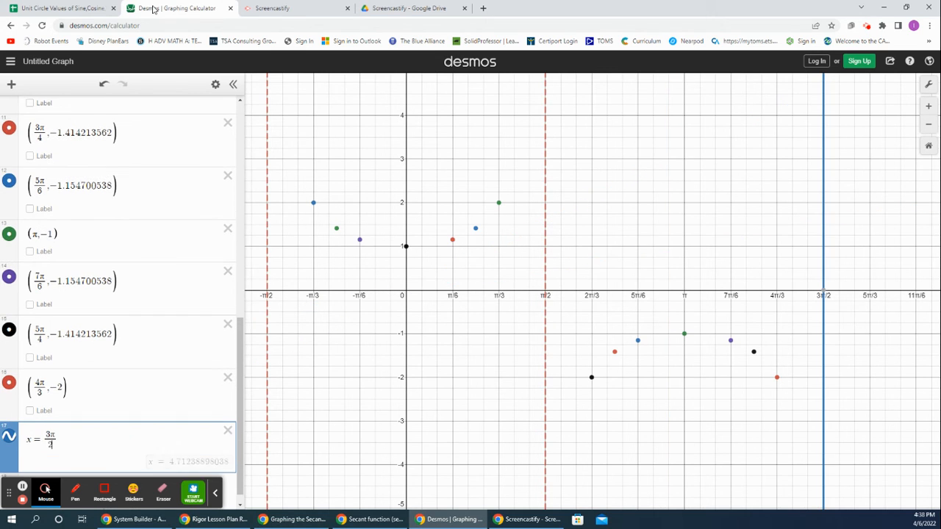
key(Return)
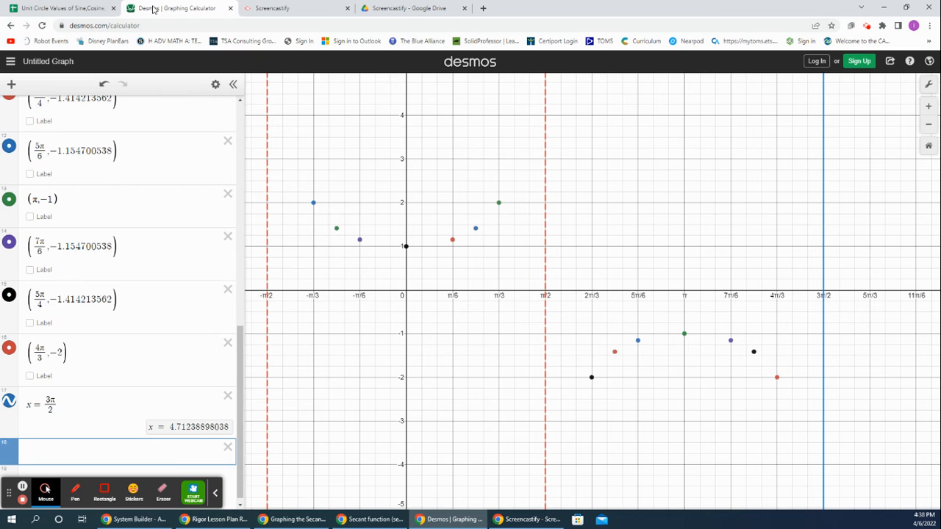
Step: Restyle the x = 3π/2 line as a red dashed asymptote and finish editing the expression list
click(216, 85)
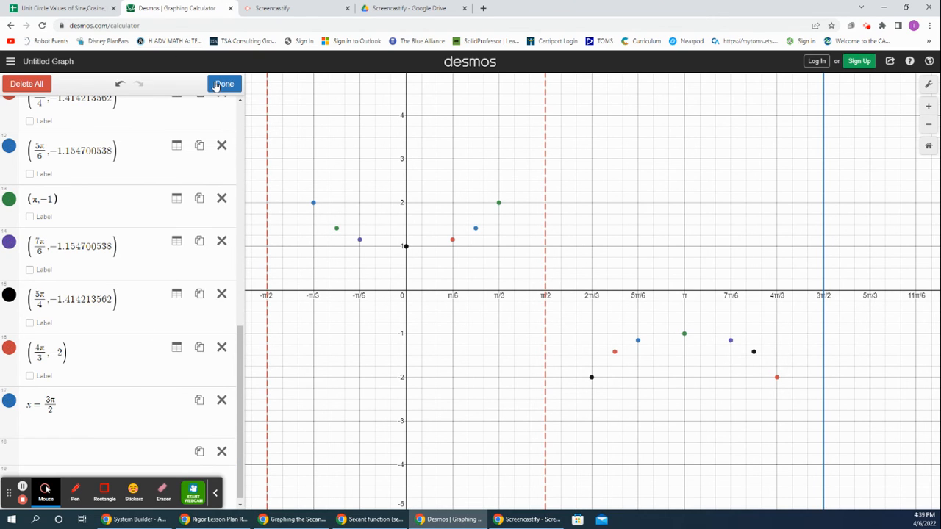
click(9, 401)
click(32, 450)
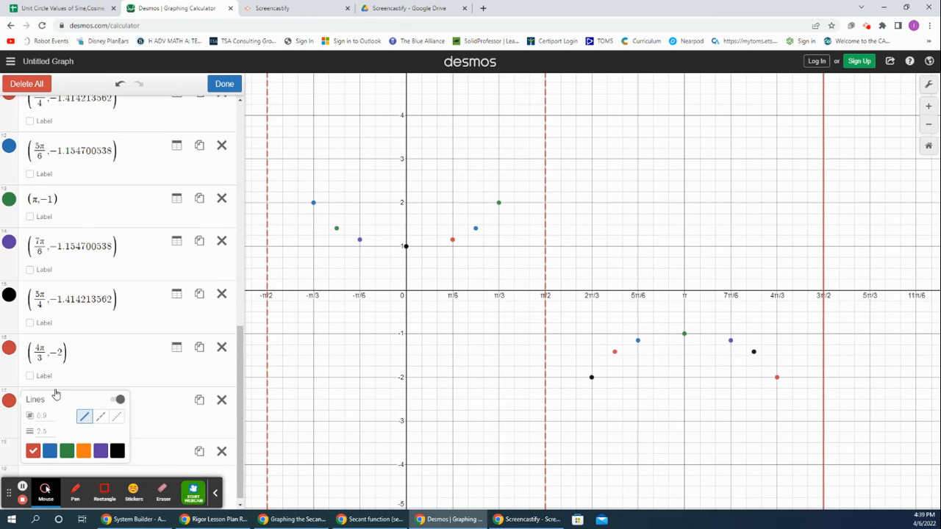
click(100, 416)
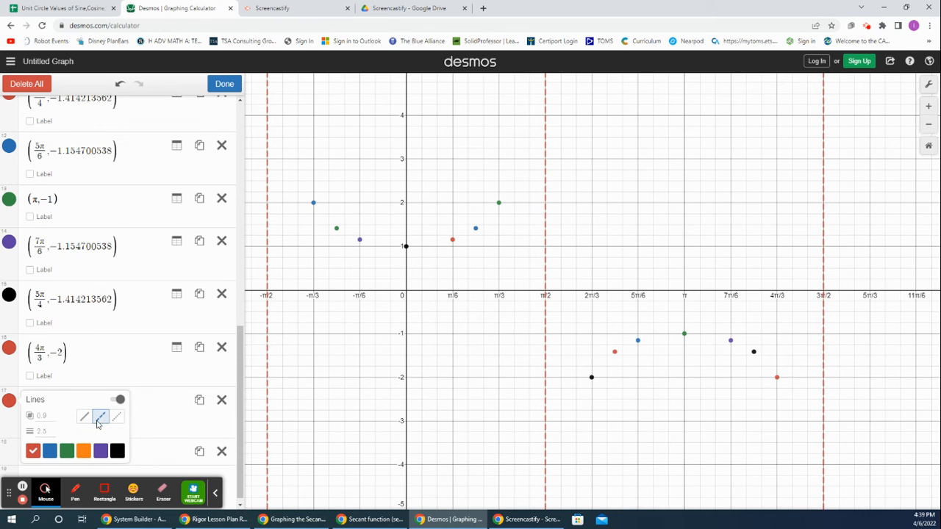
click(224, 83)
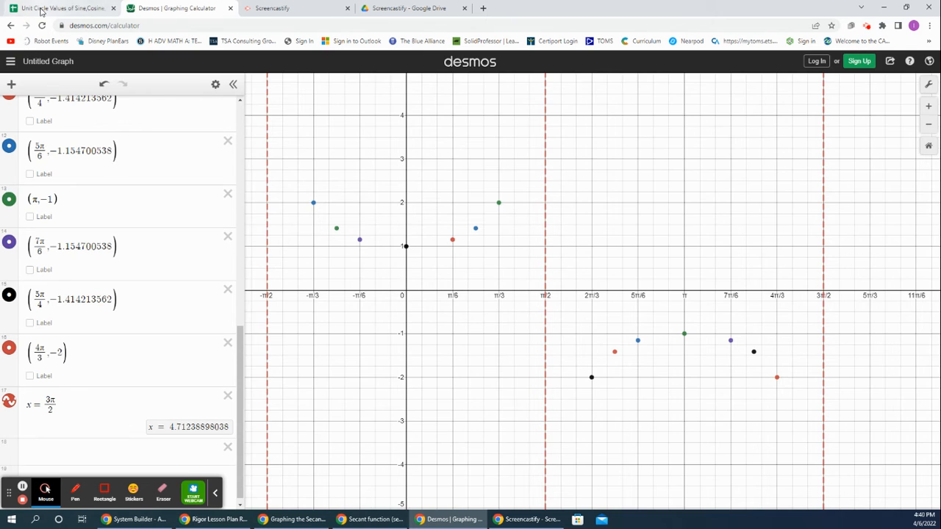
Step: Switch to the unit circle spreadsheet and copy the secant value for the angle 5pi/3
click(63, 8)
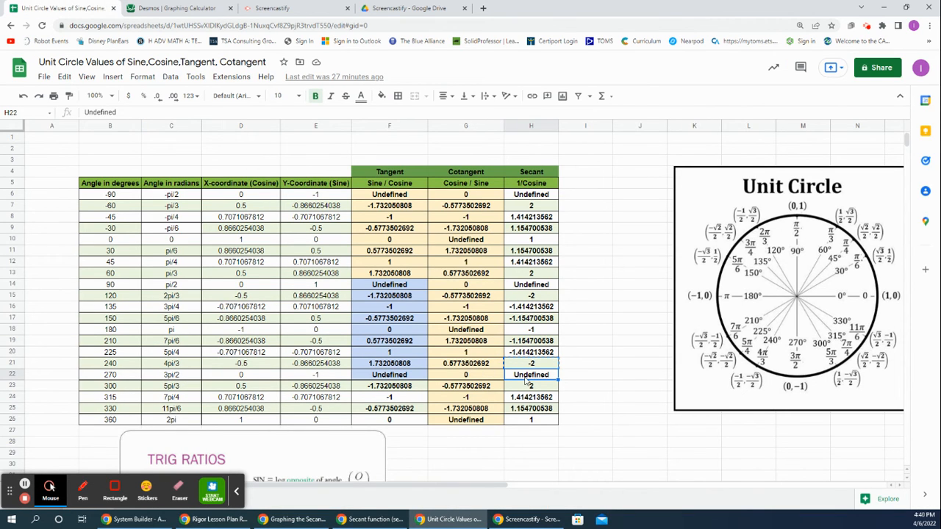
click(178, 388)
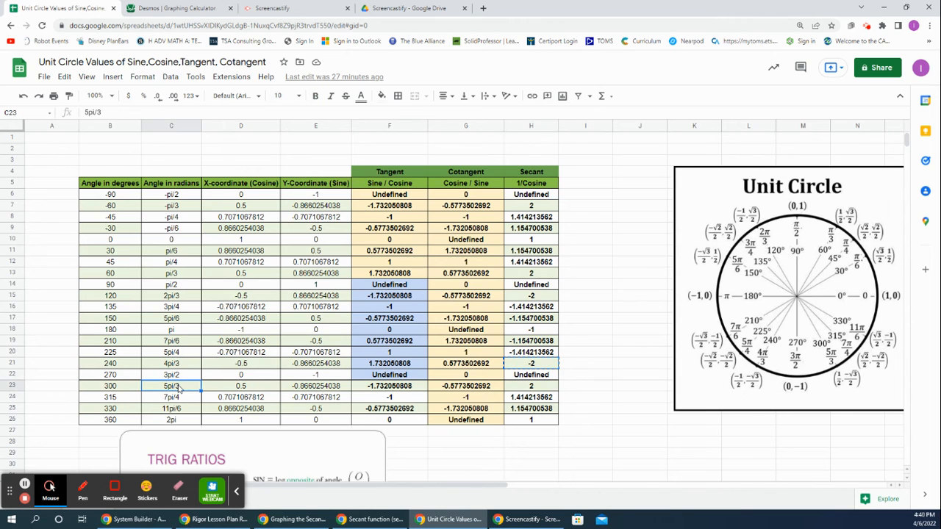
click(520, 388)
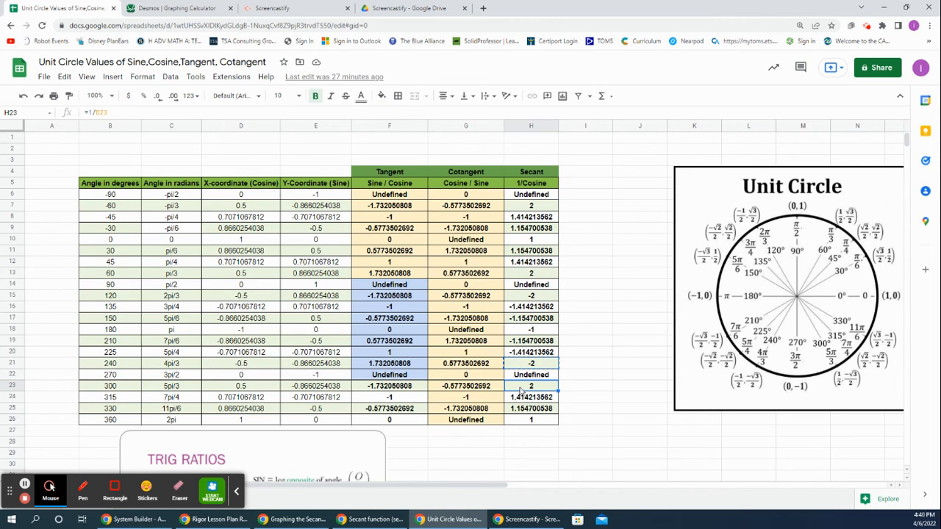
right_click(520, 389)
click(558, 116)
Step: Switch to Desmos and plot the point (5π/3, 2) as a new expression
click(186, 10)
click(100, 450)
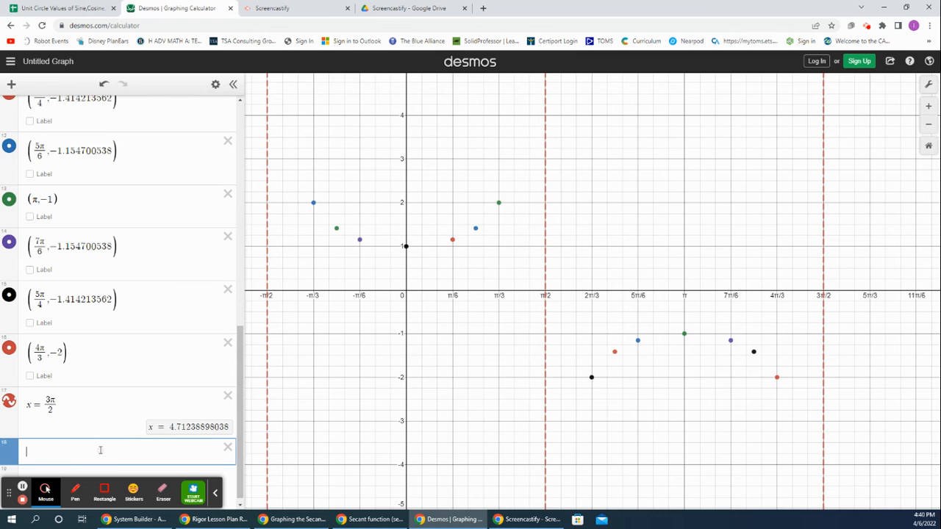
text((5pi/)
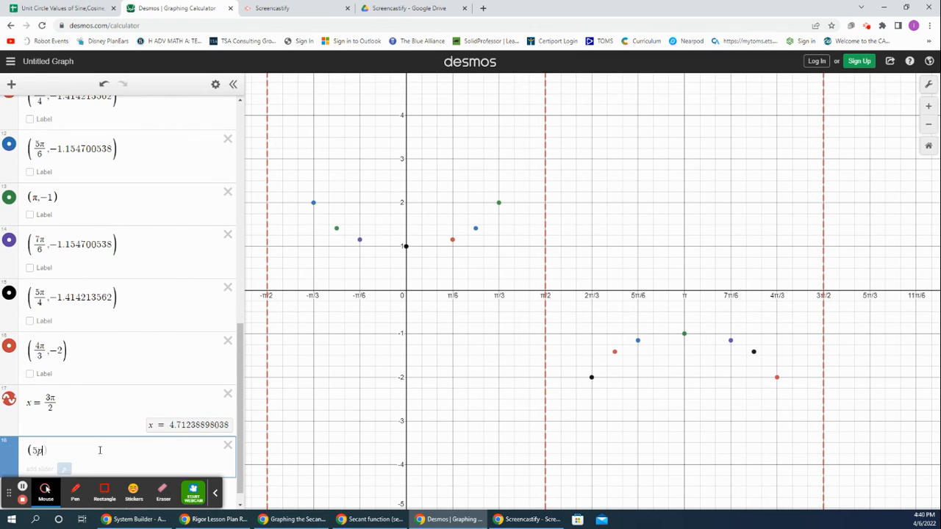
text(3)
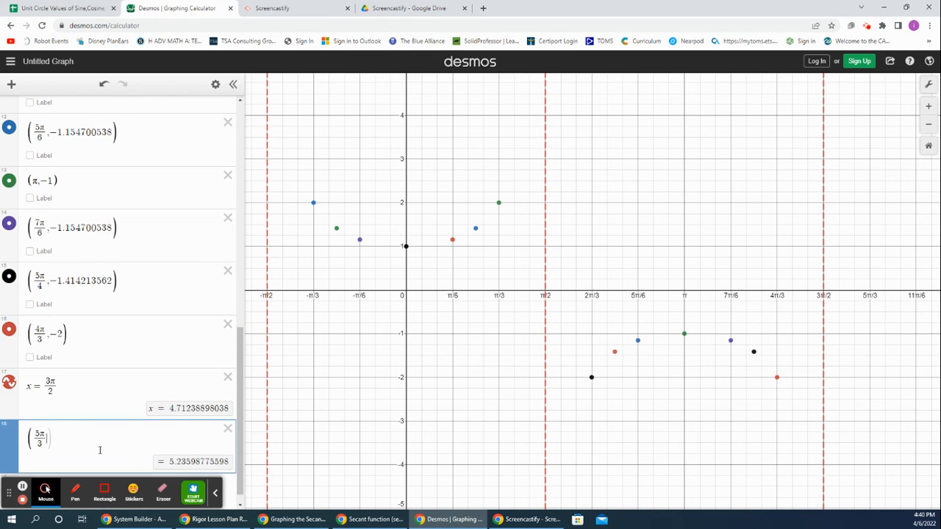
key(Right)
text(,2)
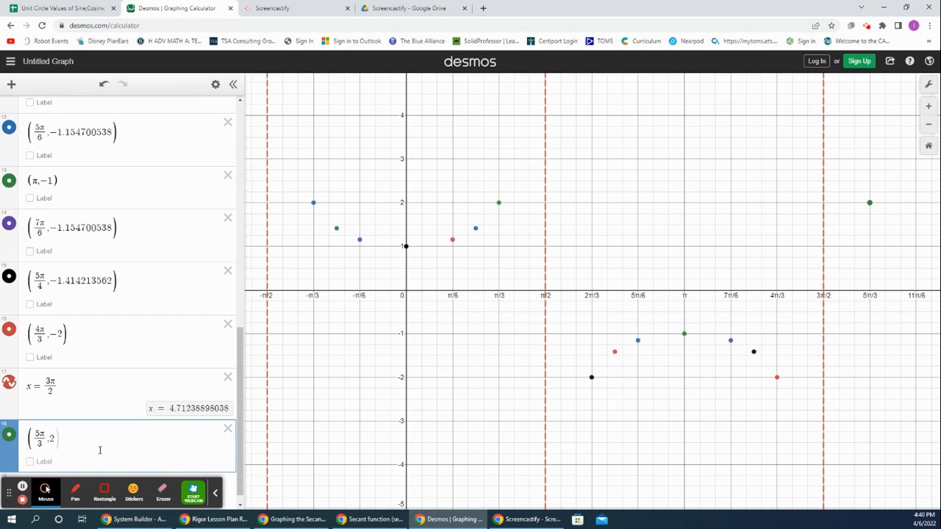
key(Return)
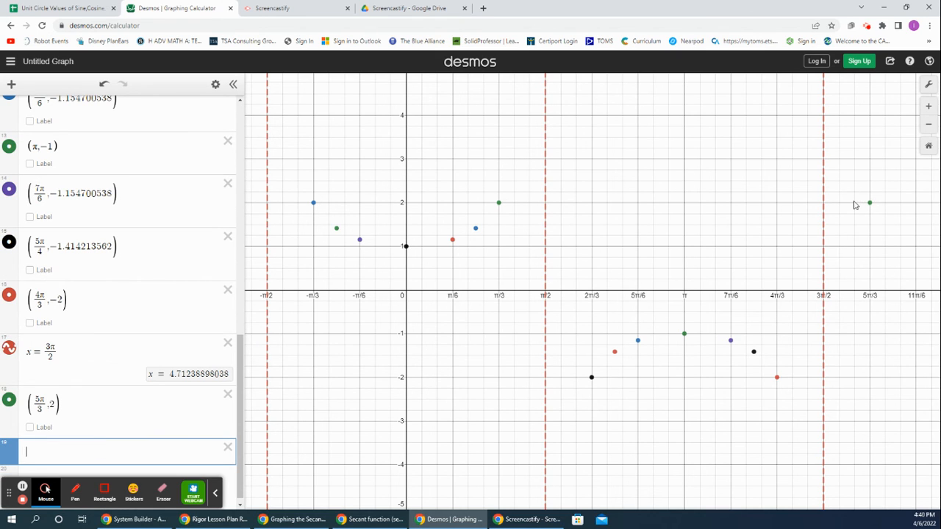
Step: Switch to the unit circle spreadsheet and copy the secant value for the angle 7pi/4
click(50, 8)
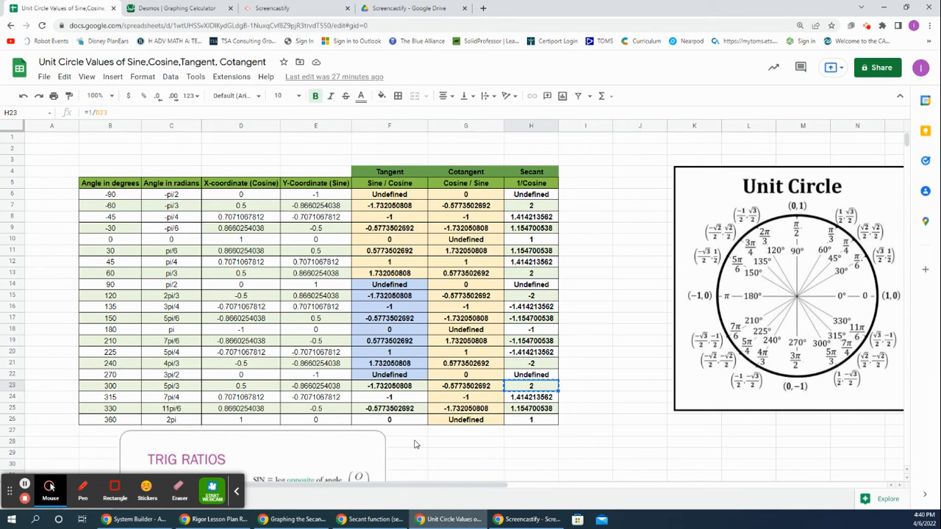
click(171, 397)
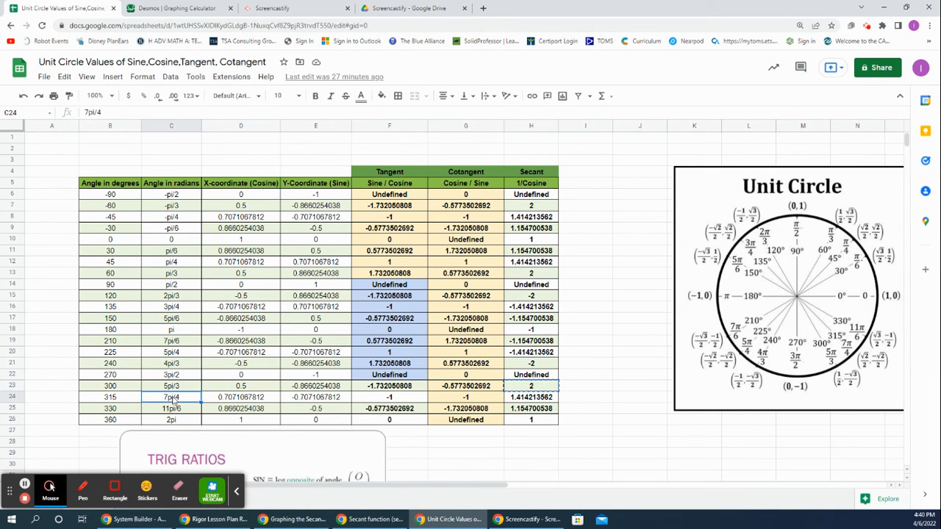
click(547, 400)
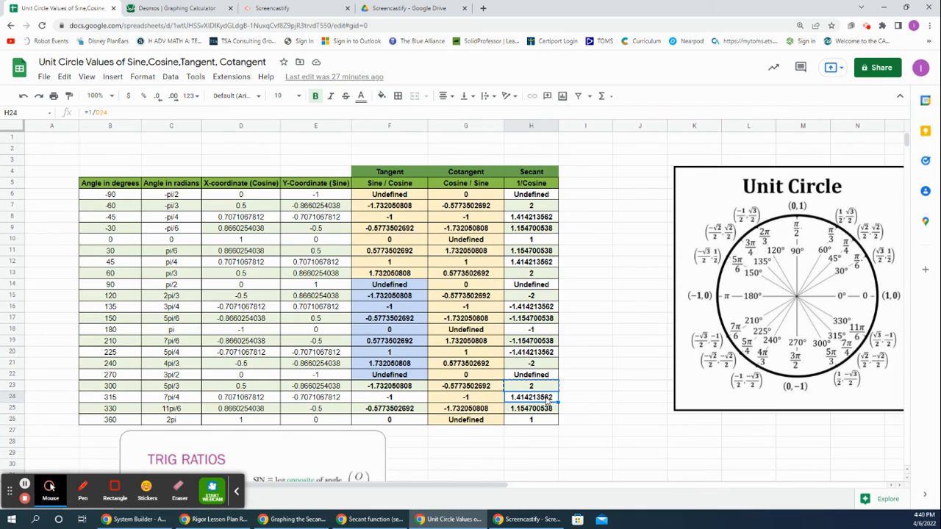
right_click(546, 400)
click(577, 124)
Step: Switch to Desmos and plot the point (7π/4, 1.414213562) as a new expression
click(150, 7)
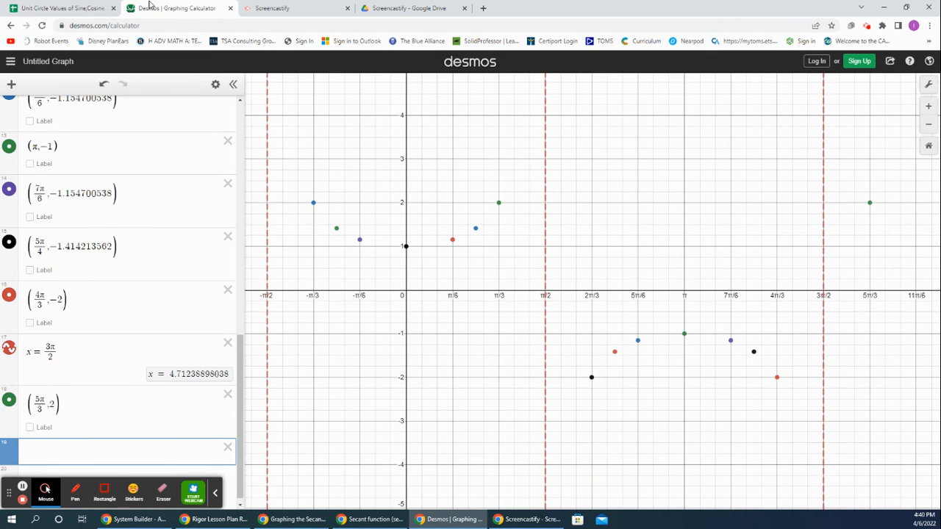
text(()
text(7pi/4)
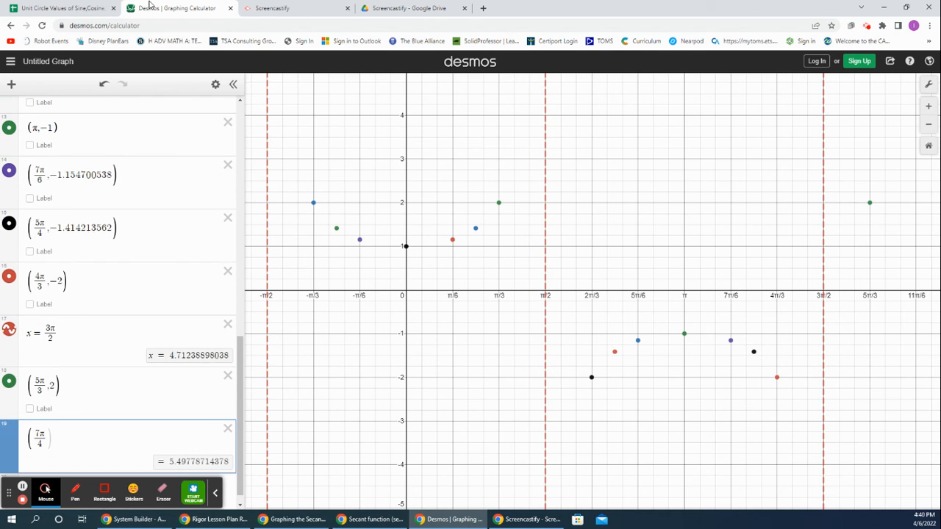
key(Right)
text(,1.414213562)
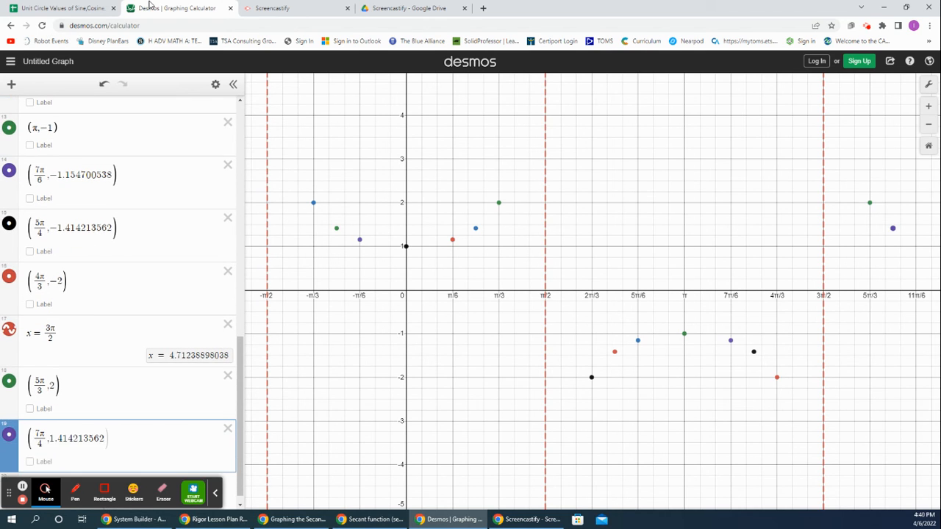
key(Return)
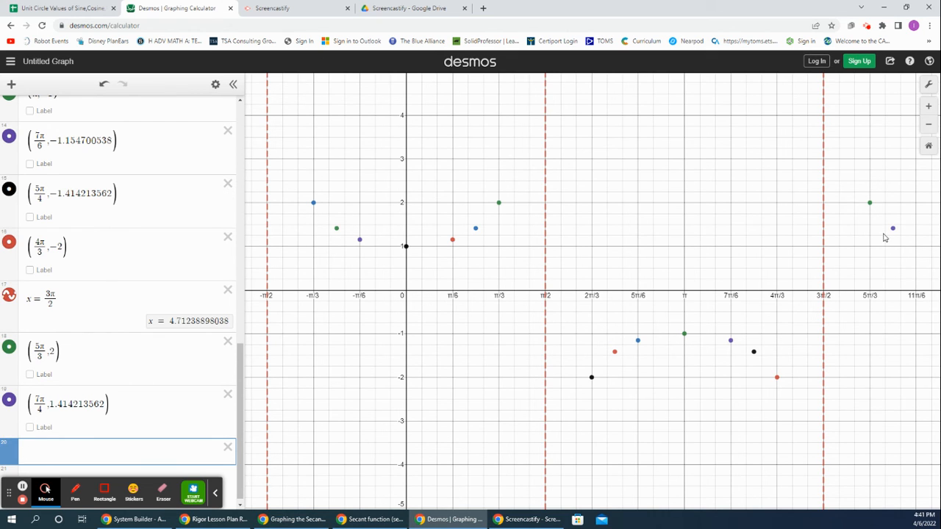
Step: Switch to the unit circle spreadsheet and copy the secant value for the angle 11pi/6
click(65, 7)
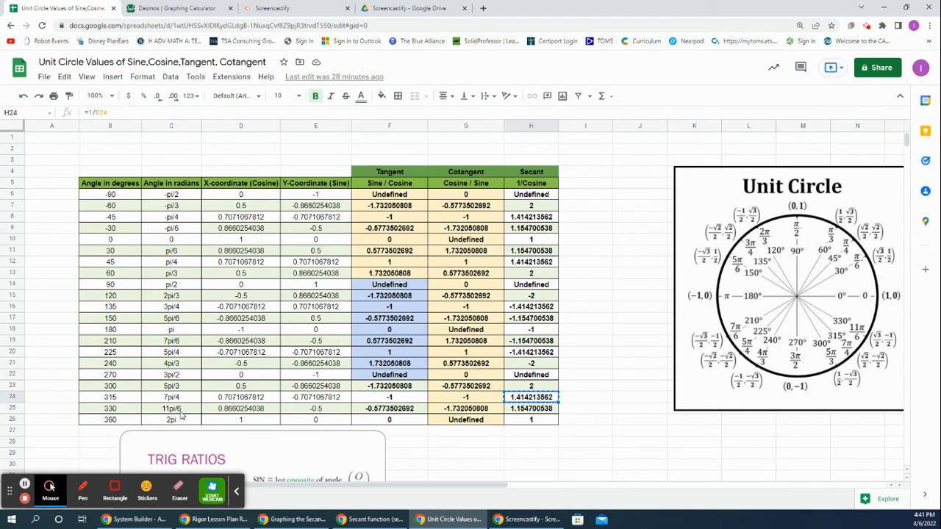
click(517, 413)
right_click(518, 412)
click(548, 133)
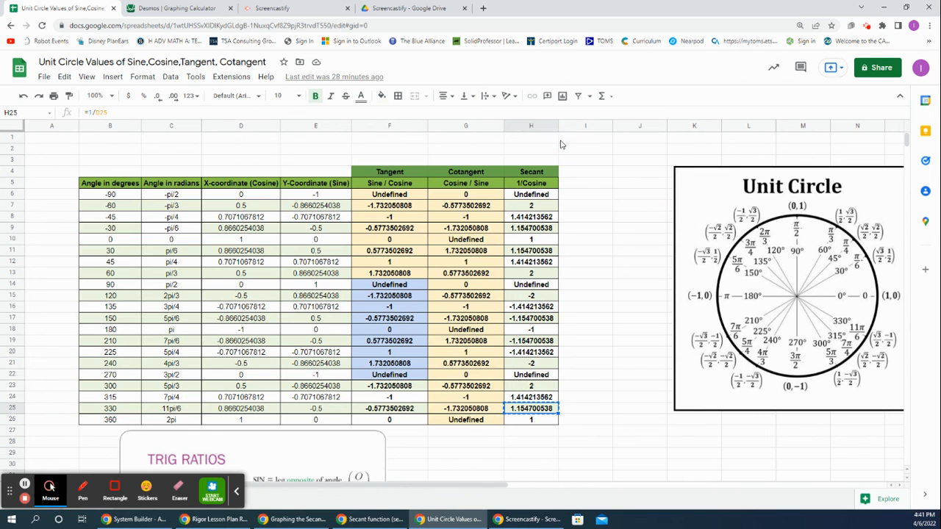
Step: Switch to Desmos and plot the point (11π/6, 1.154700538), pasting the copied secant value as the y-coordinate
click(194, 9)
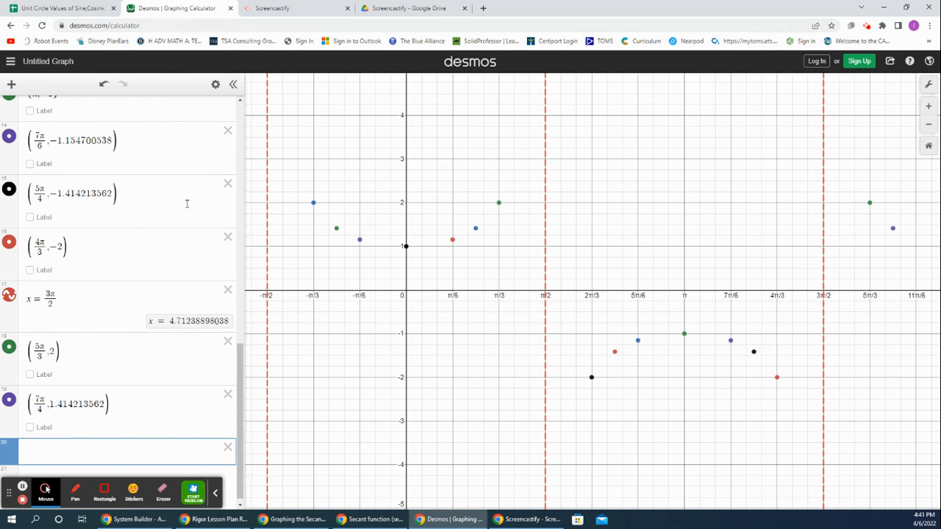
text((11p)
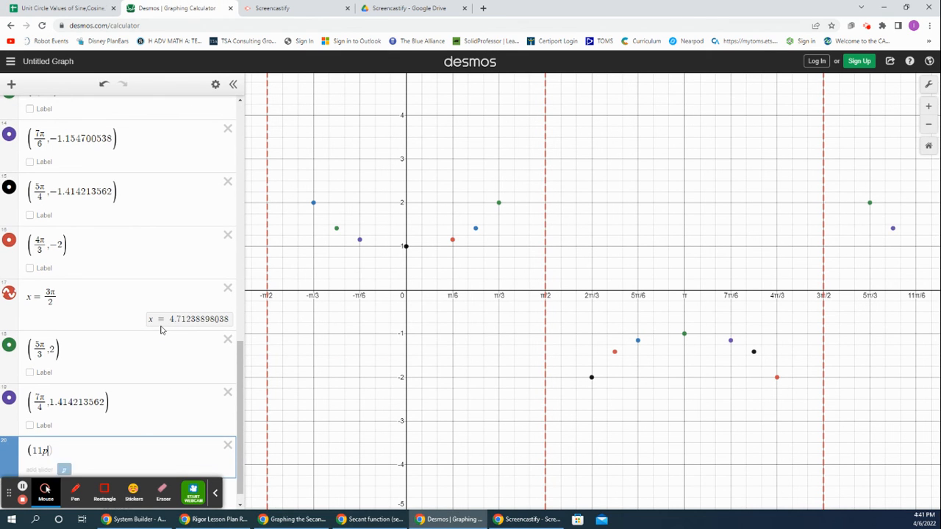
text(i/6)
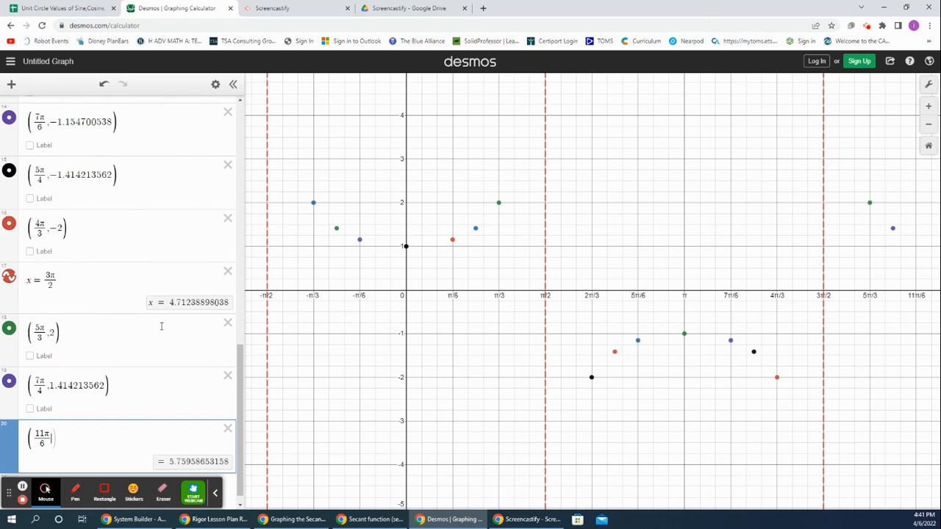
key(Right)
text(,)
key(ctrl+v)
key(Return)
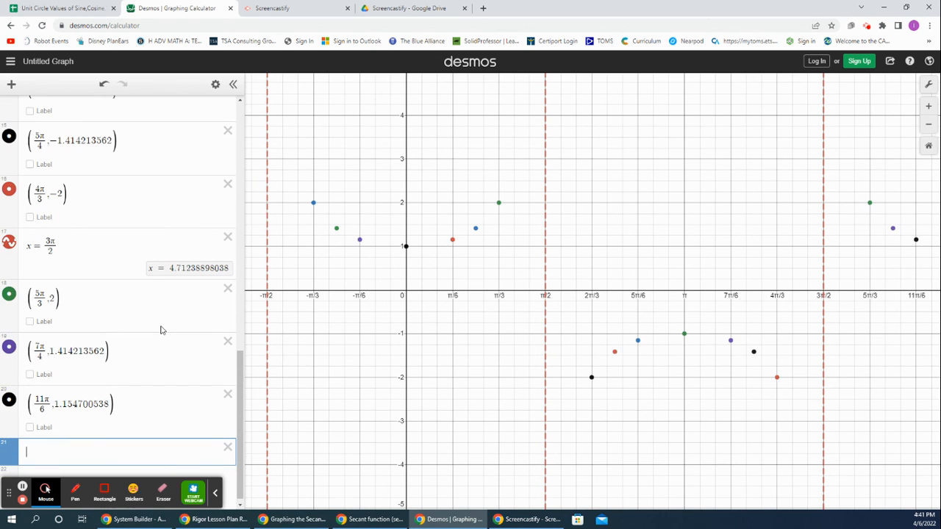
Step: Switch to the unit circle spreadsheet and check the secant value for the angle 2pi
click(87, 11)
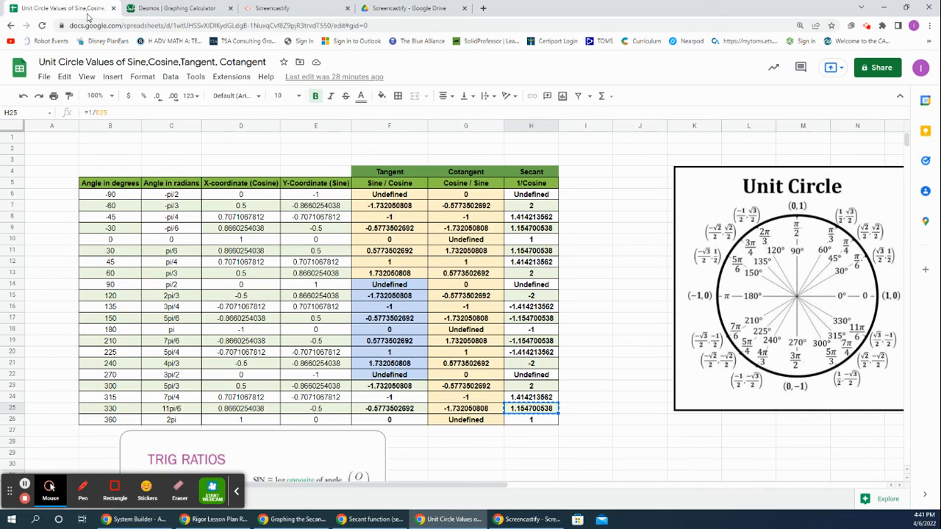
click(167, 419)
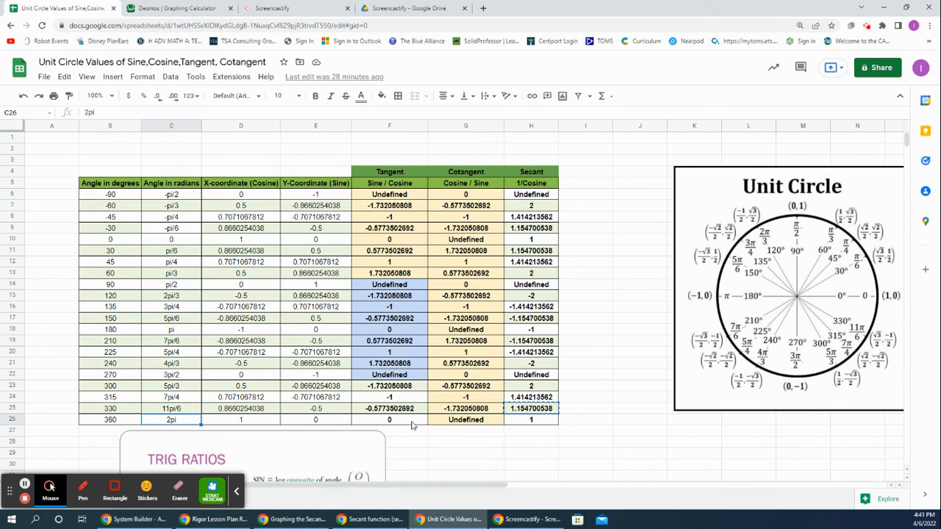
click(508, 422)
Step: Switch to Desmos and plot the point (2π, 1) as a new expression
click(190, 10)
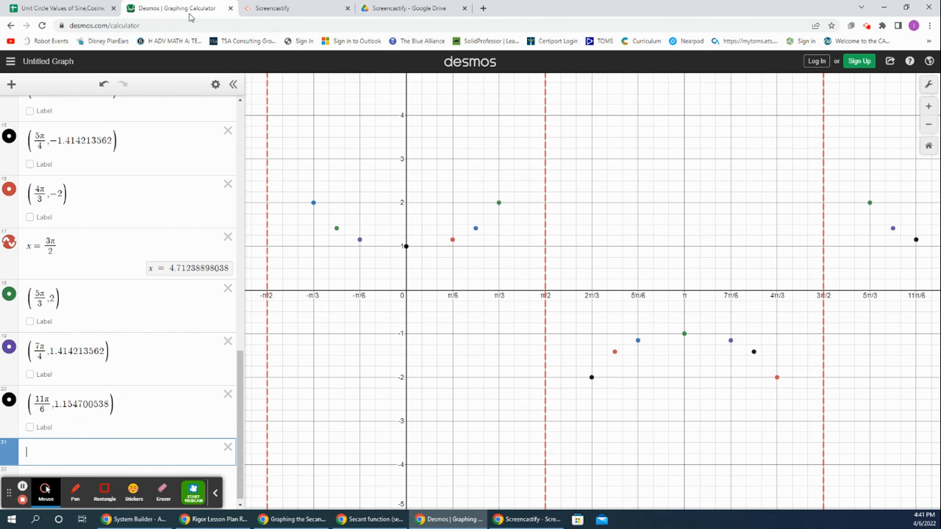
text((2)
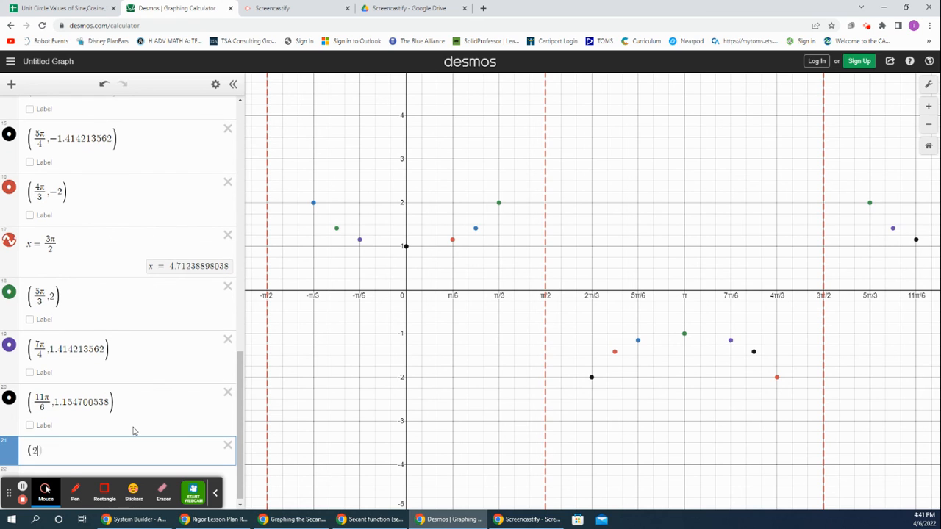
text(pi)
text(,1)
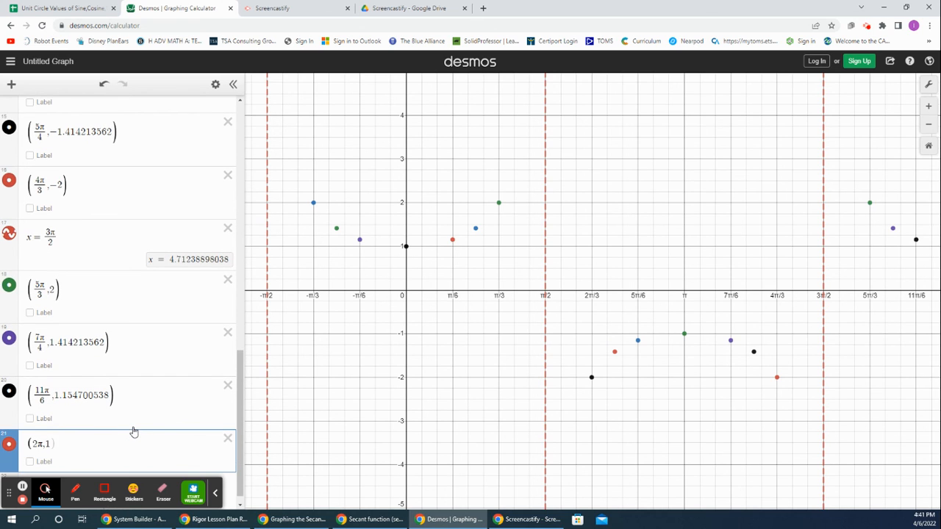
key(Return)
scroll(137, 426, up, 10)
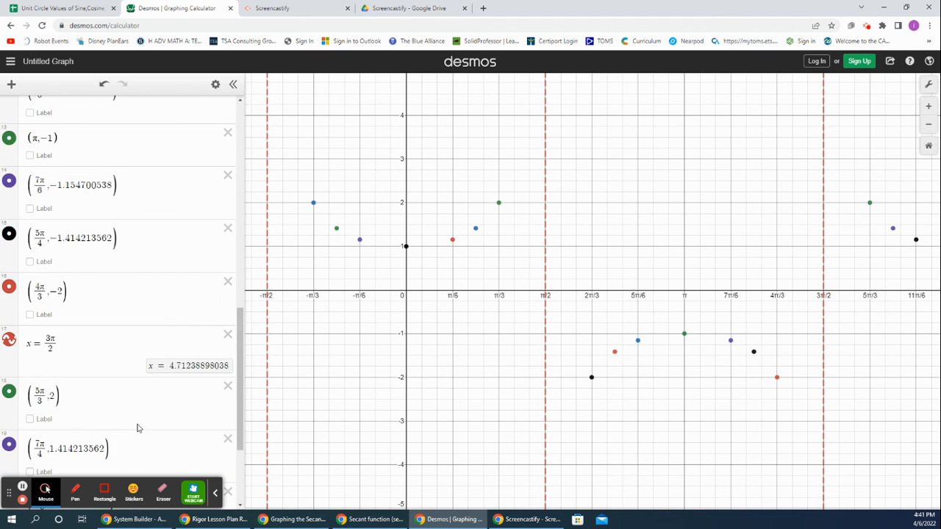
scroll(138, 424, up, 5)
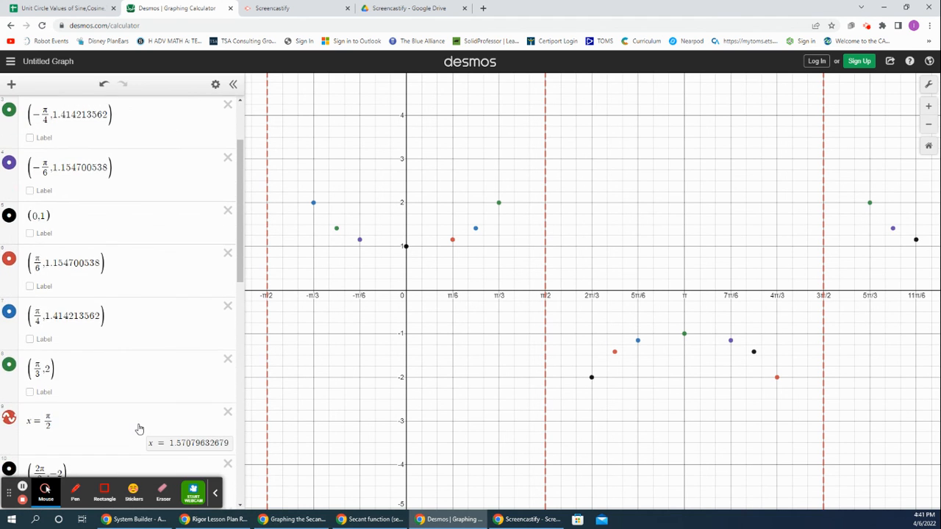
scroll(117, 294, down, 15)
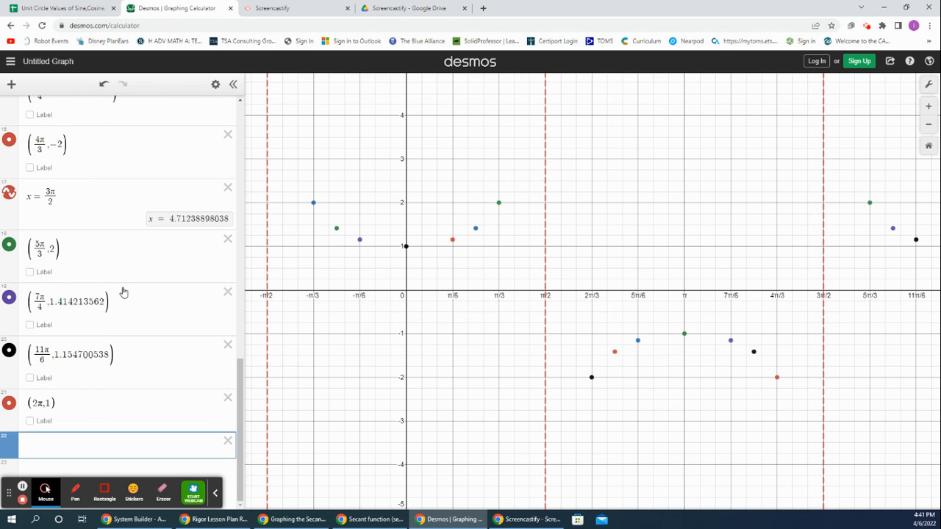
scroll(123, 292, up, 1)
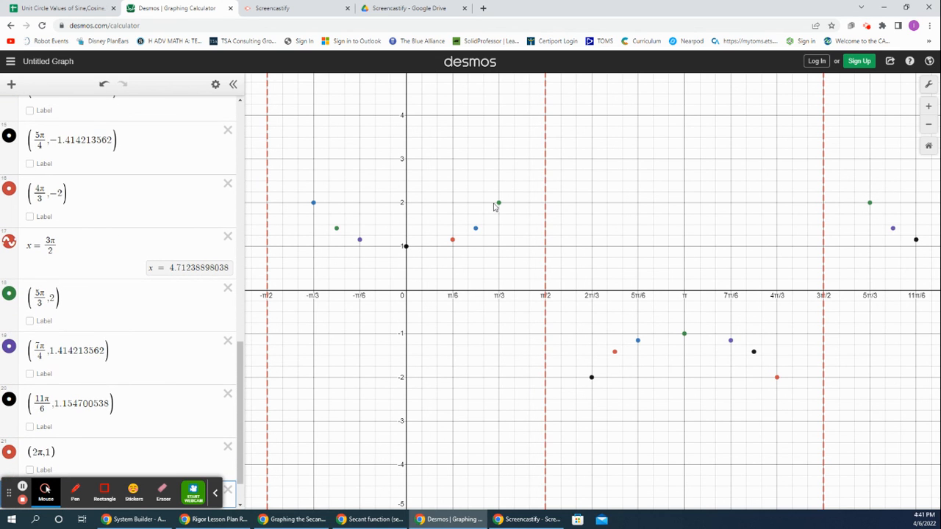